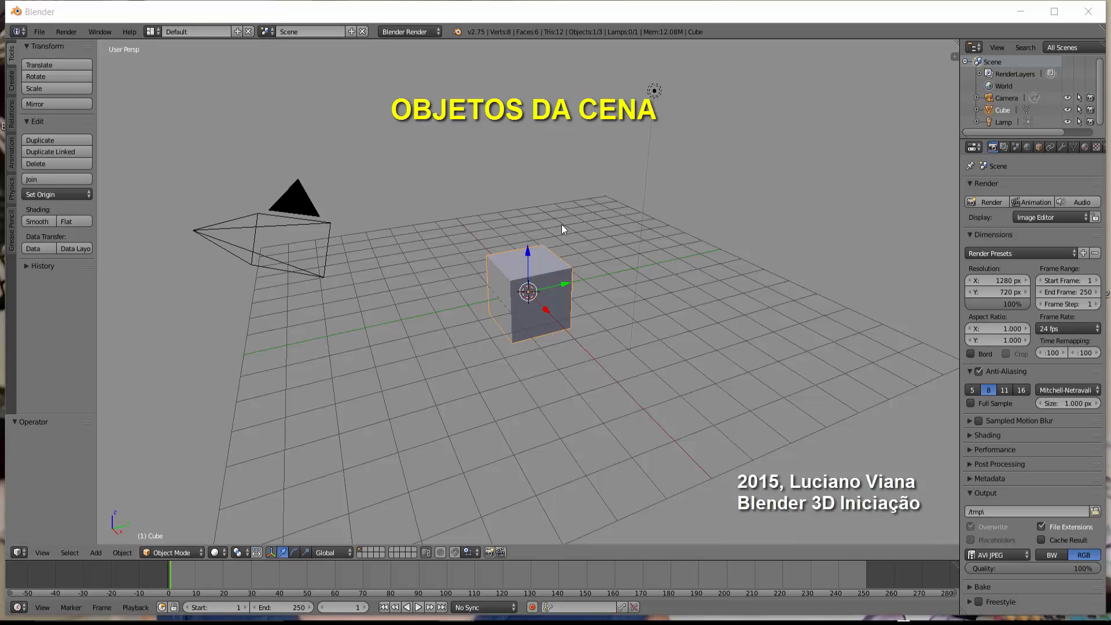
# - Delete the default cube and add a text object at the origin
pyautogui.press('x')
pyautogui.click(537, 258)
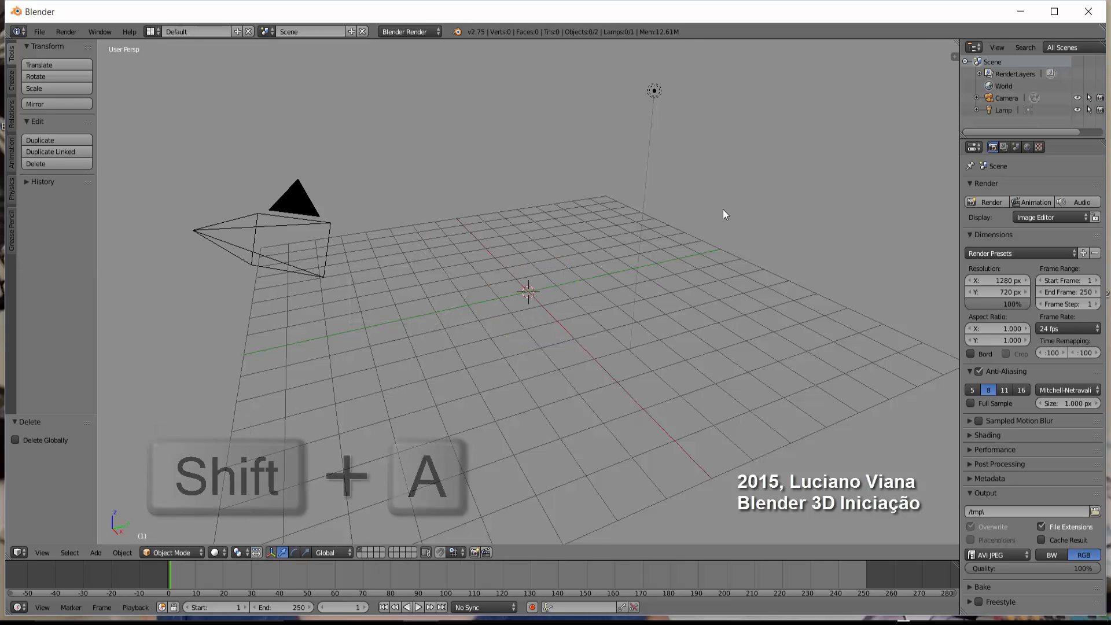
pyautogui.hotkey('shift', 'a')
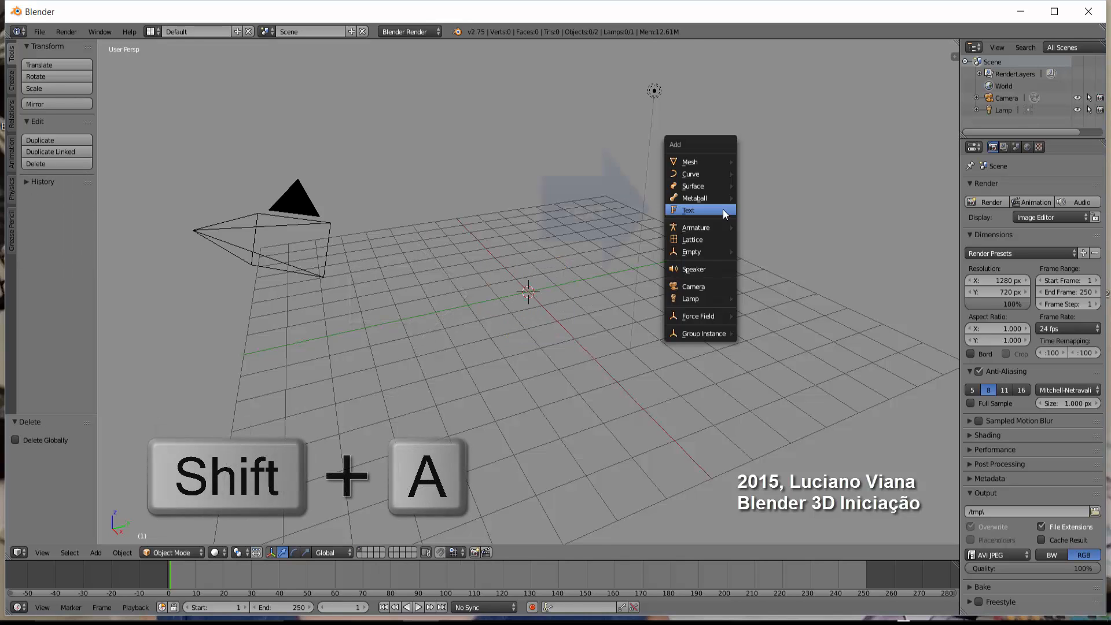
pyautogui.click(692, 212)
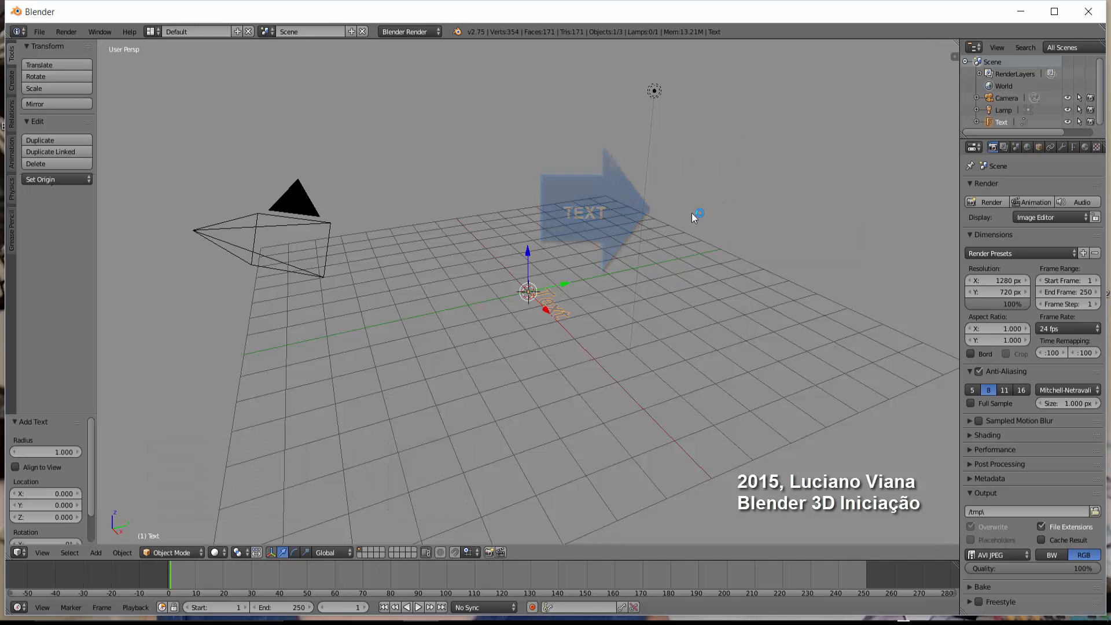
# - Rotate the text object 90° about the X axis so that it stands upright
pyautogui.scroll(5, 598, 367)
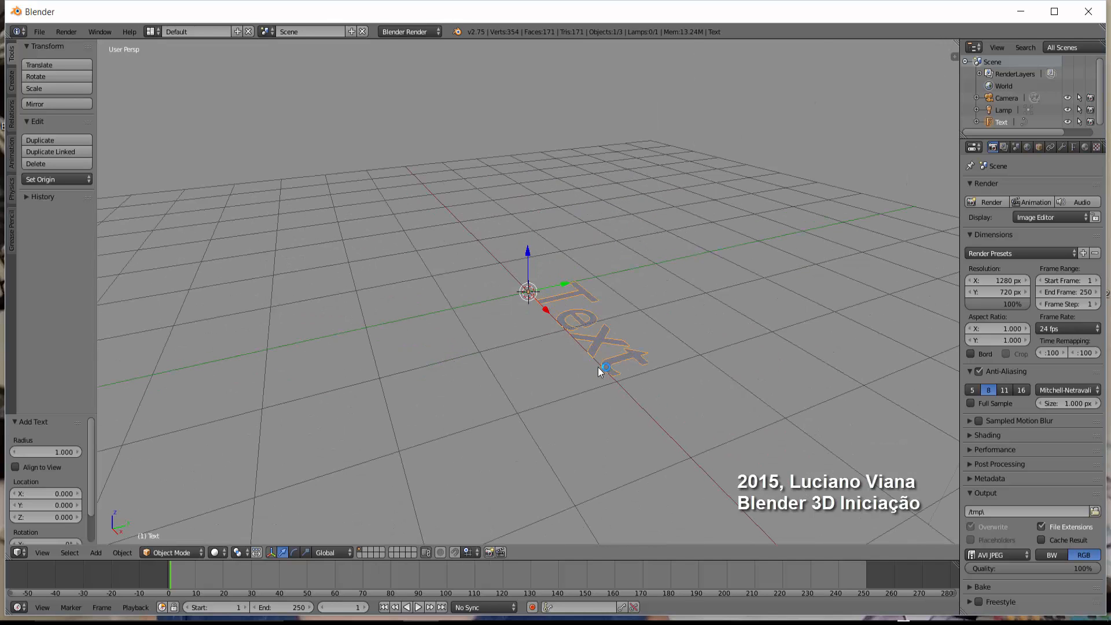
pyautogui.scroll(3, 598, 367)
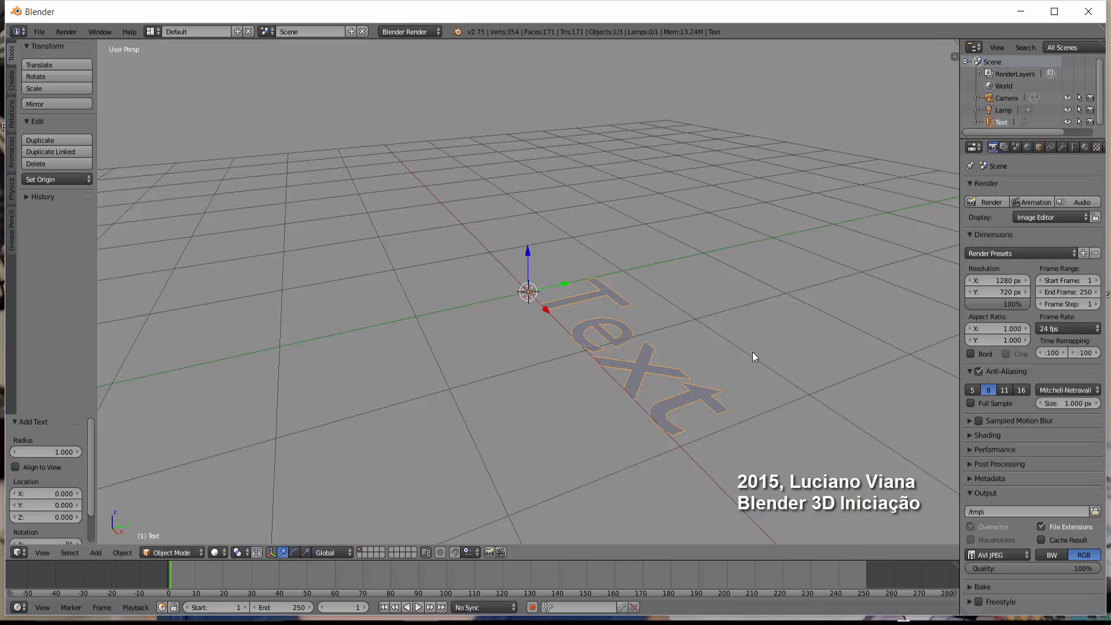
pyautogui.press('r')
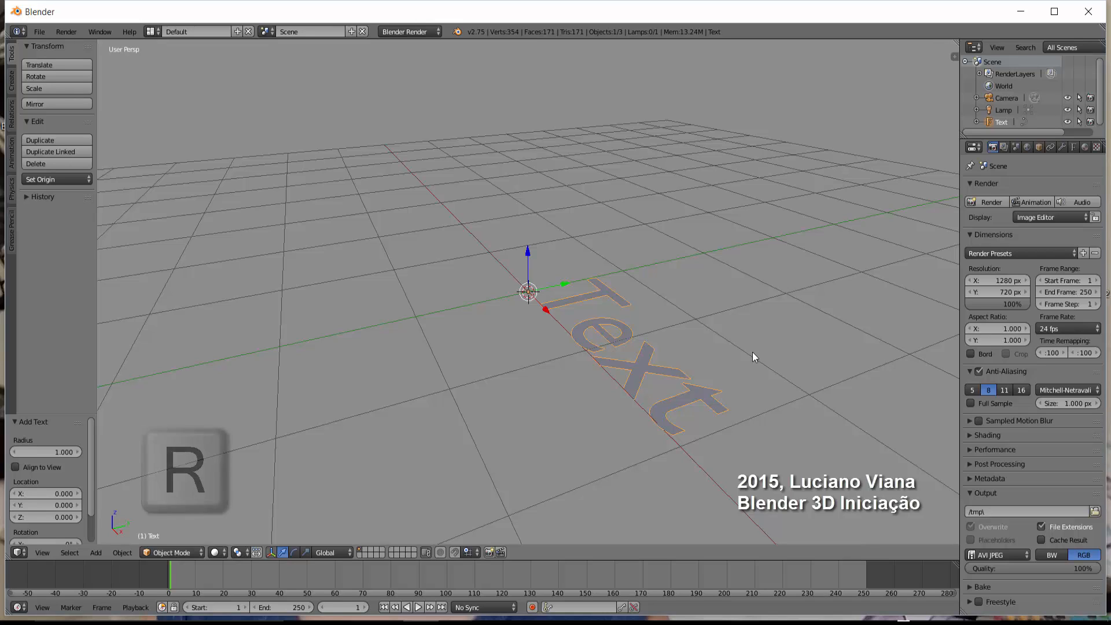
pyautogui.press('x')
pyautogui.press('9')
pyautogui.press('0')
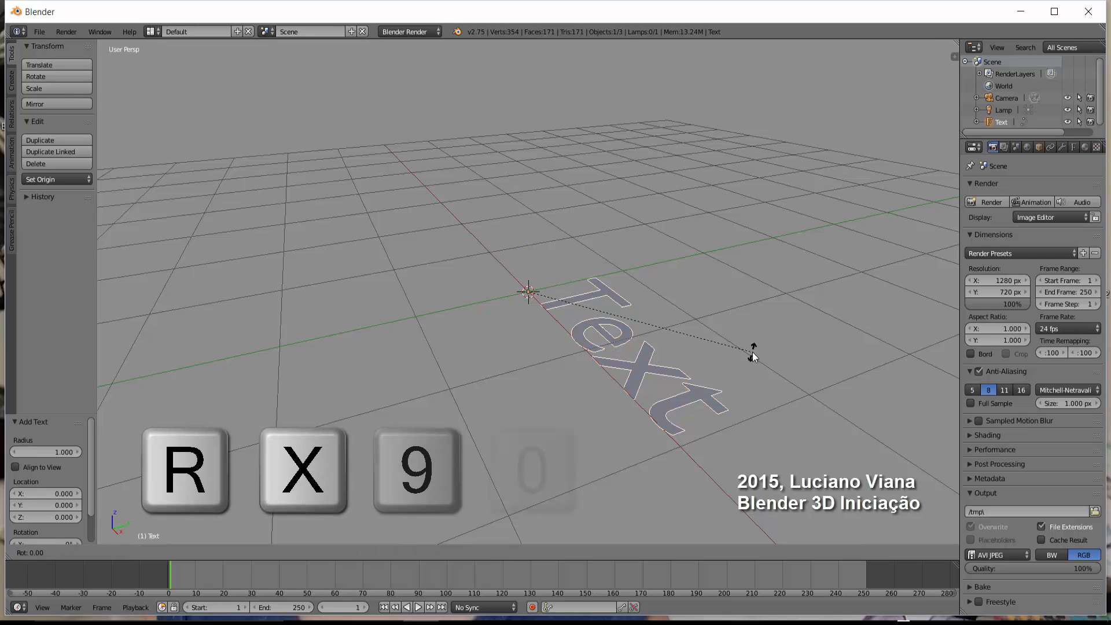
pyautogui.press('Return')
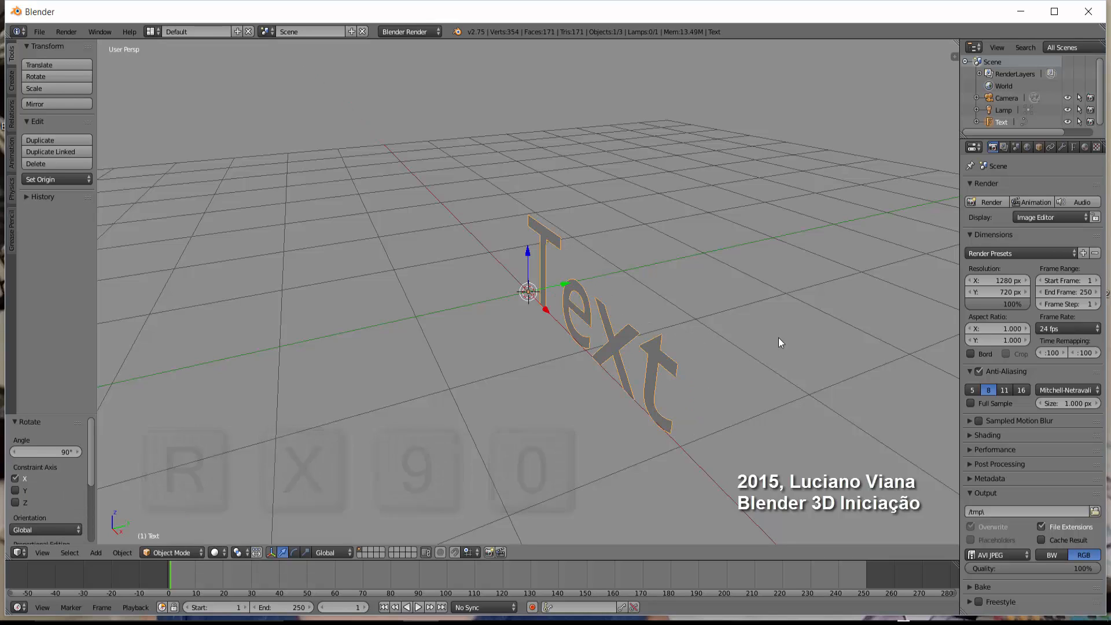
# - Thicken the text with an extrude of about 0.099 and a bevel depth of about 0.013
pyautogui.click(1074, 146)
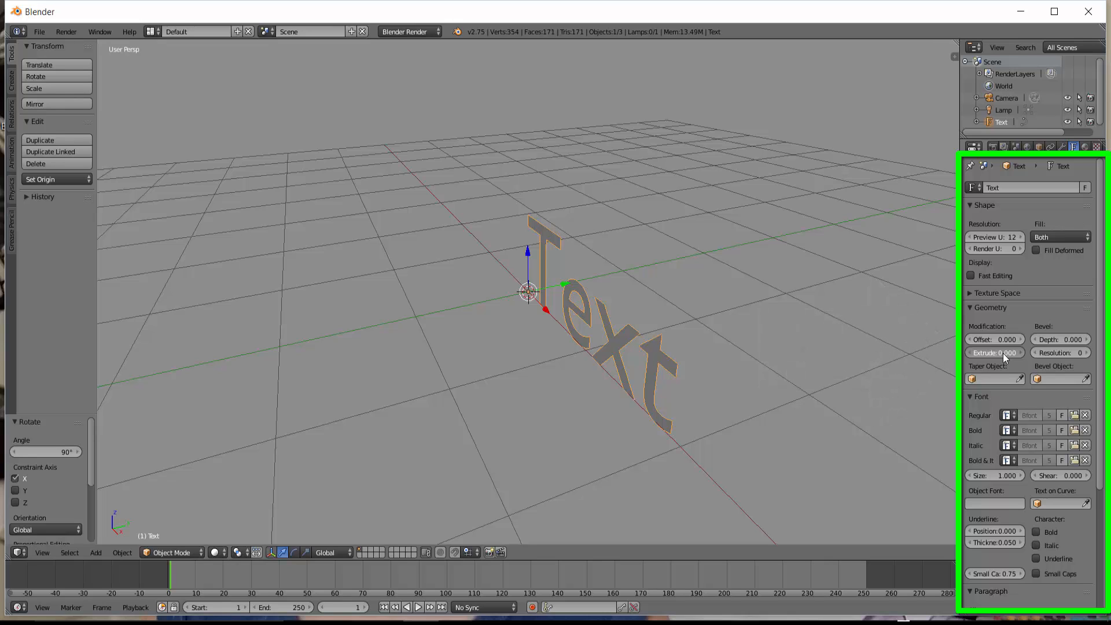
pyautogui.moveTo(994, 353); pyautogui.dragTo(1021, 352)
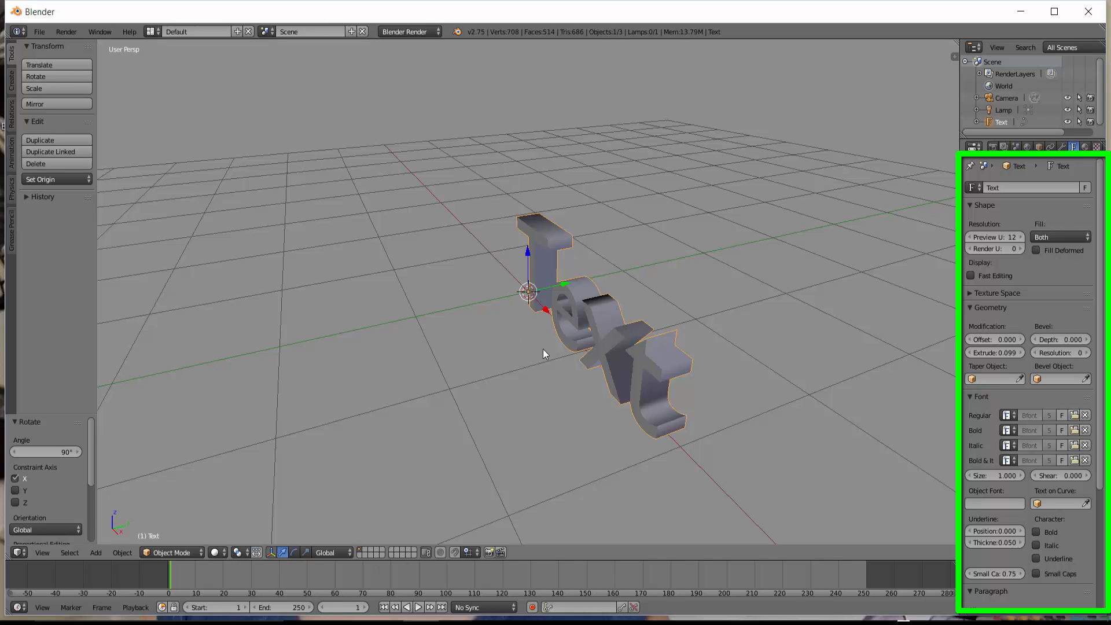
pyautogui.scroll(6, 543, 349)
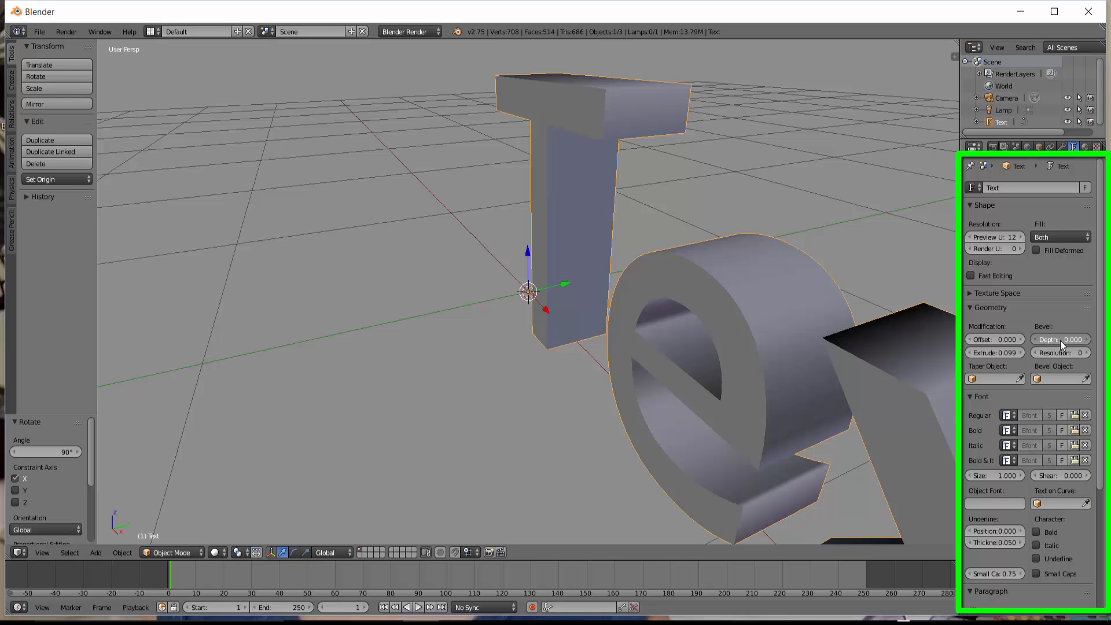
pyautogui.moveTo(1061, 340)
pyautogui.mouseDown()
pyautogui.moveTo(1071, 340)
pyautogui.moveTo(1061, 340)
pyautogui.mouseUp()
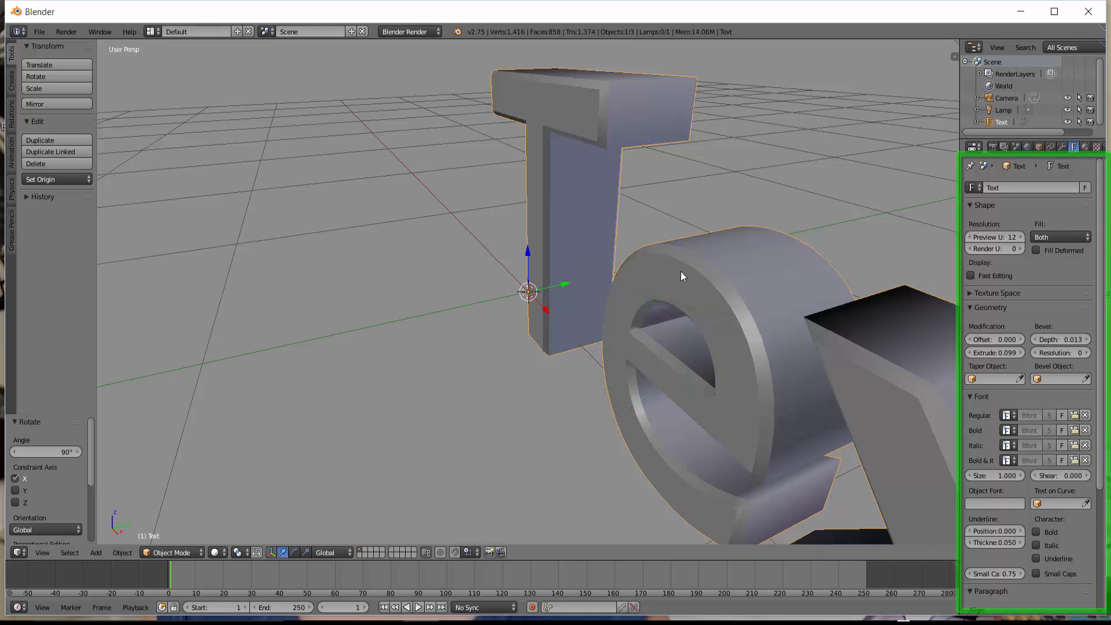
# - Switch to the front view and set the text's paragraph alignment to Center
pyautogui.scroll(-5, 537, 295)
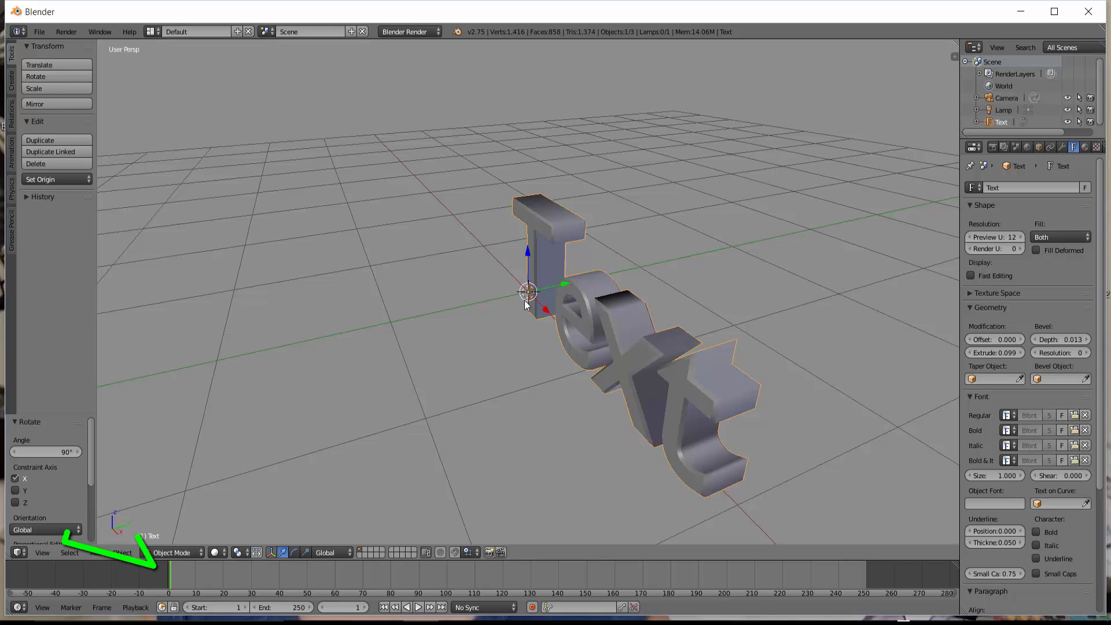
pyautogui.click(527, 297)
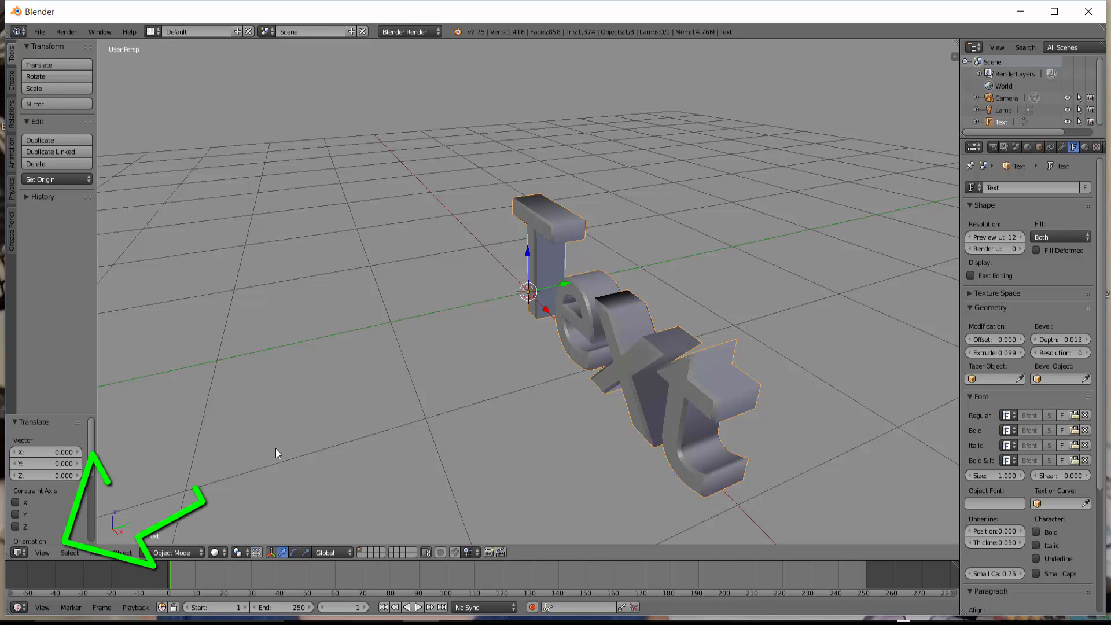
pyautogui.click(51, 552)
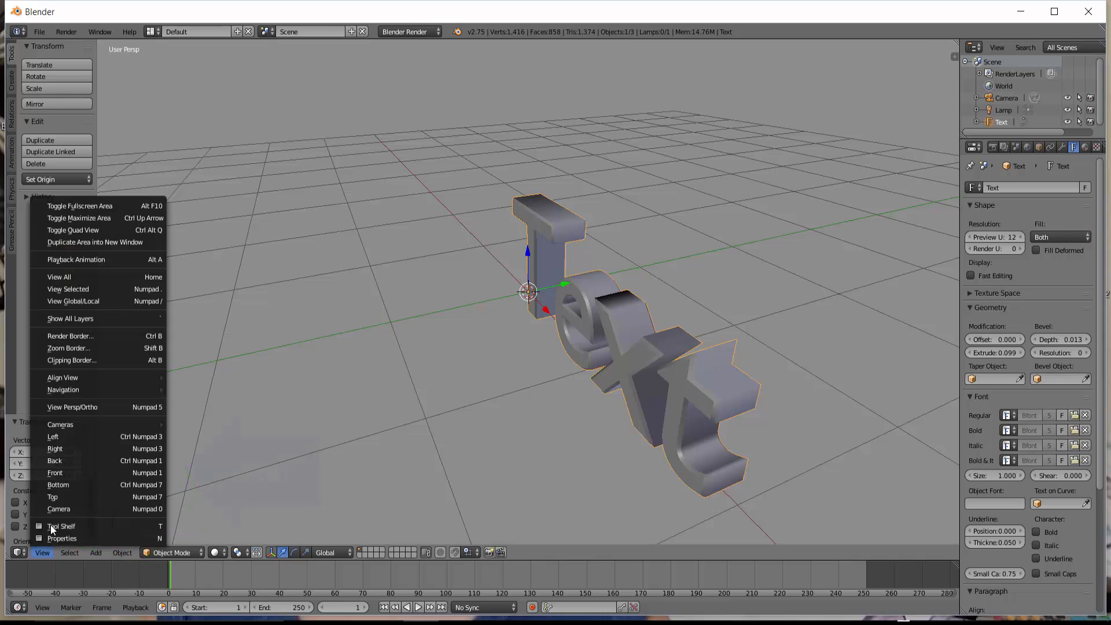
pyautogui.click(58, 471)
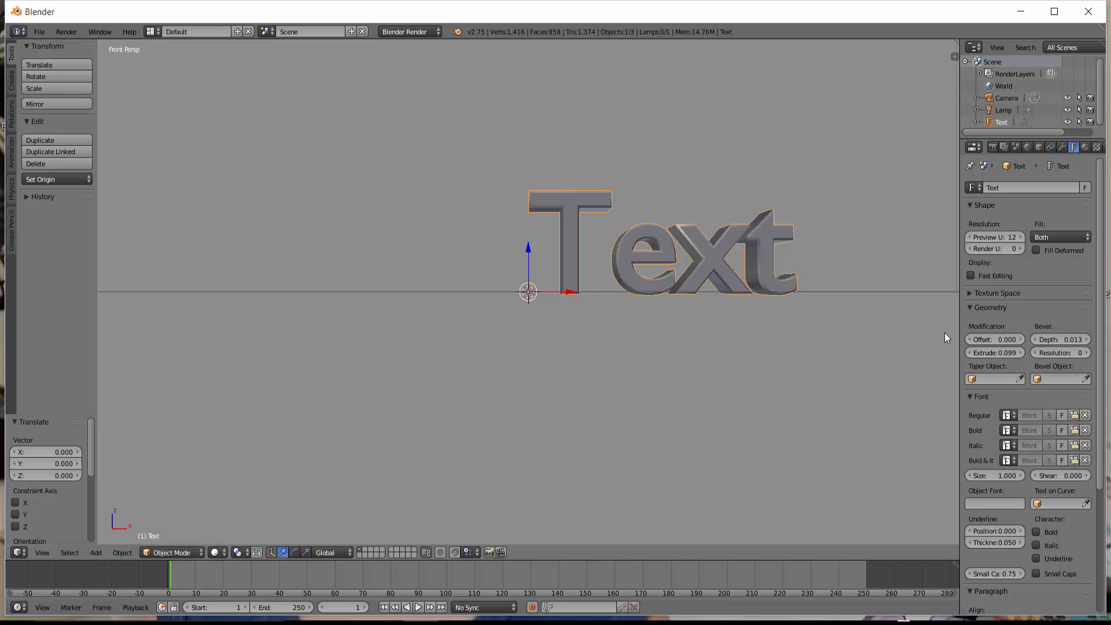
pyautogui.scroll(-5, 1009, 405)
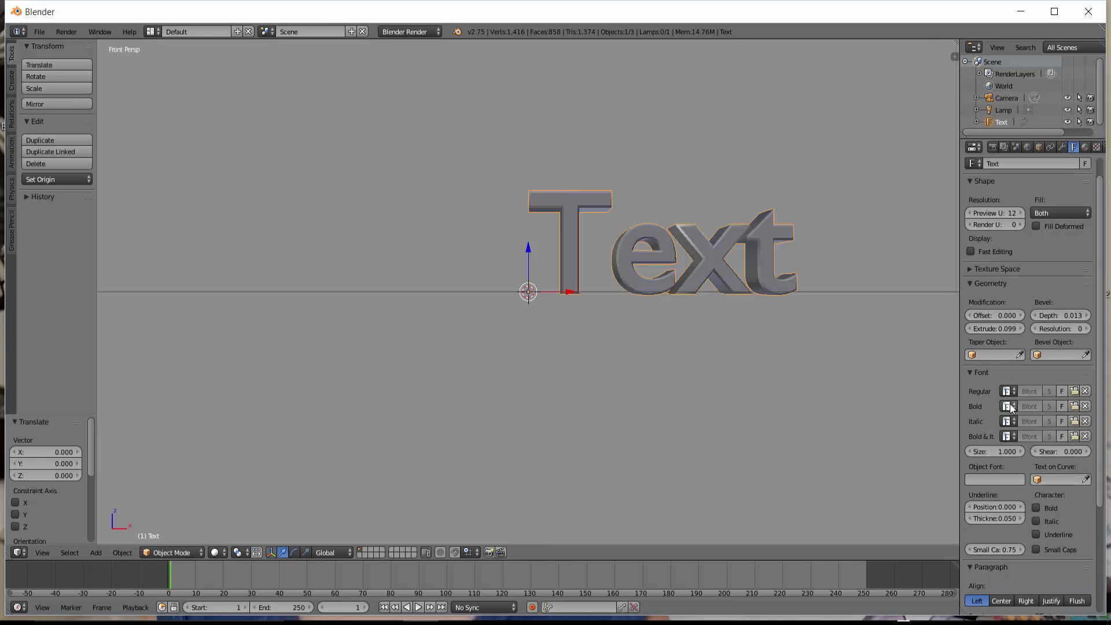
pyautogui.scroll(-1, 1009, 404)
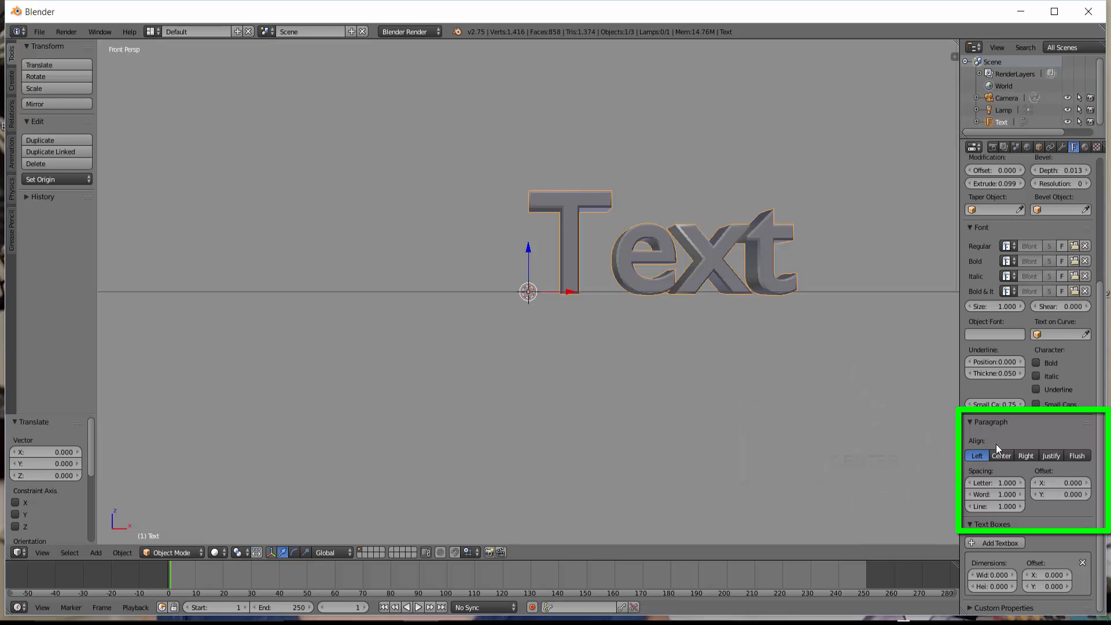
pyautogui.click(1001, 457)
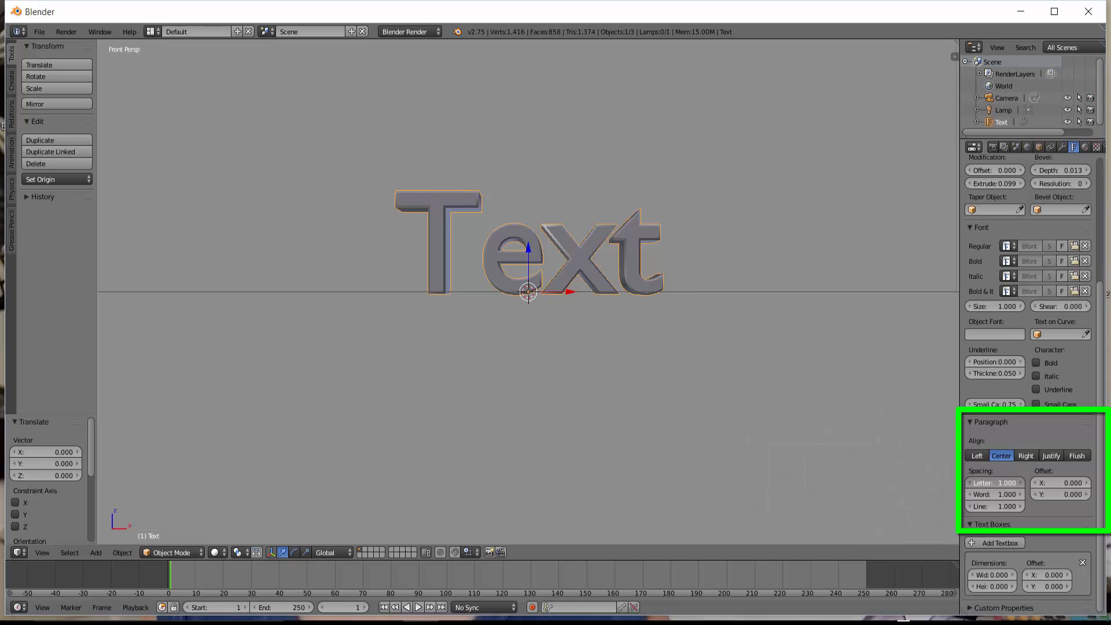
# - Set the text's letter spacing to 1.300
pyautogui.click(1020, 482)
pyautogui.click(1019, 483)
pyautogui.click(1020, 482)
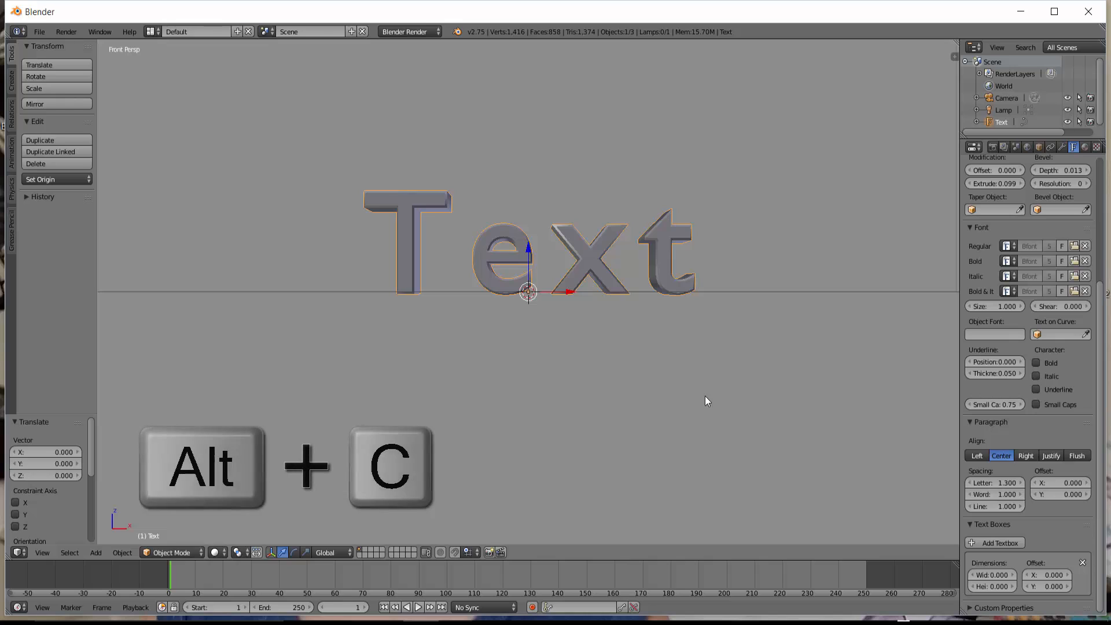
# - Convert the text object to a mesh and enter Edit Mode on it
pyautogui.hotkey('alt', 'c')
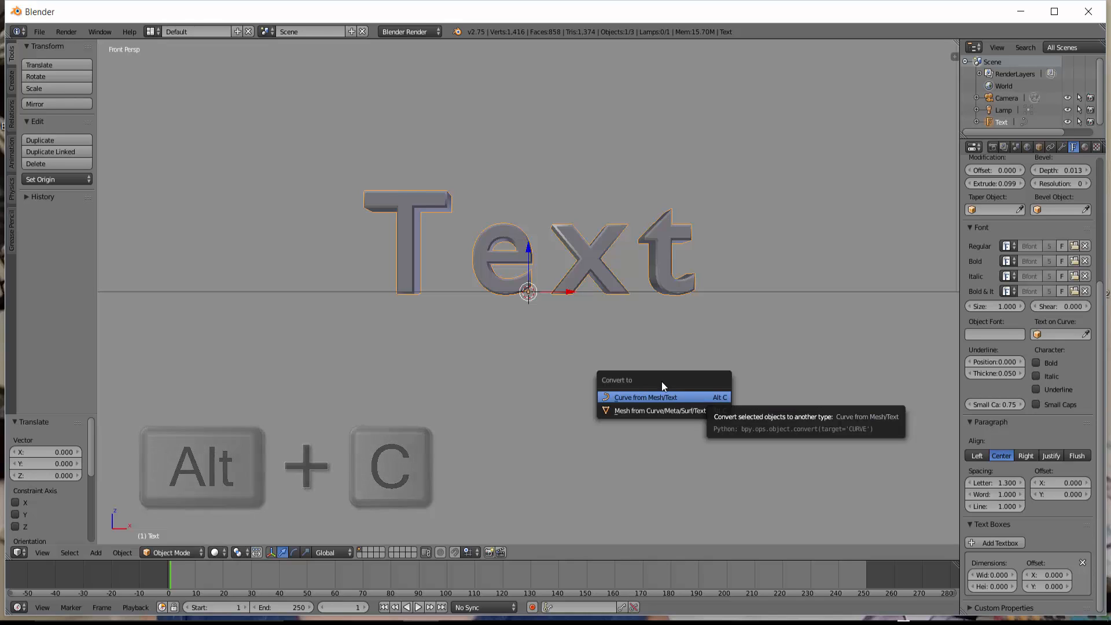
pyautogui.click(636, 410)
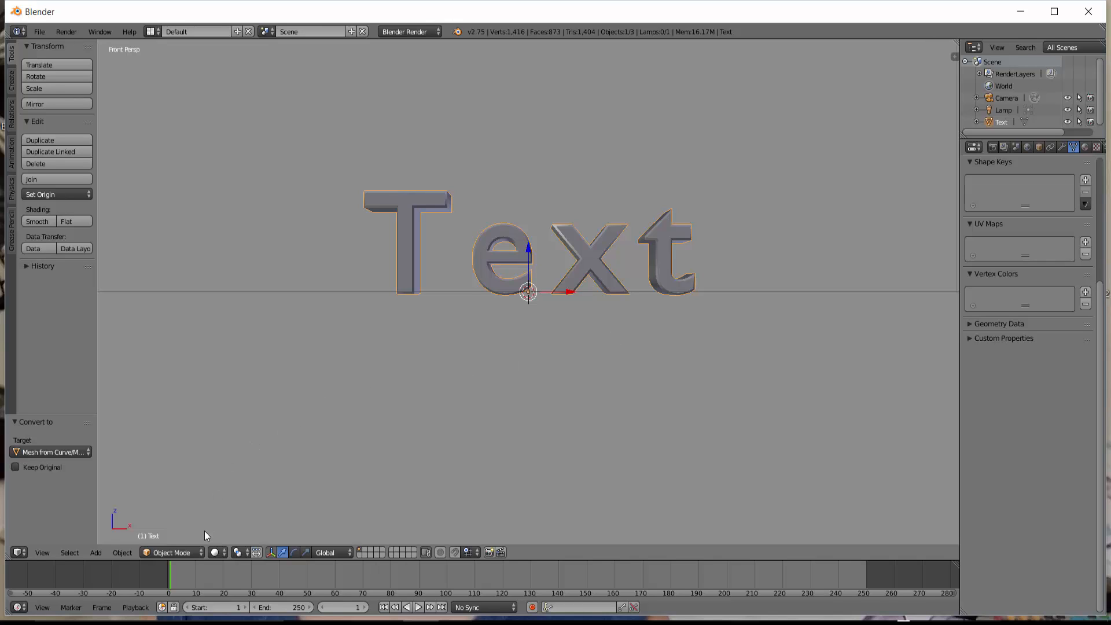
pyautogui.click(200, 554)
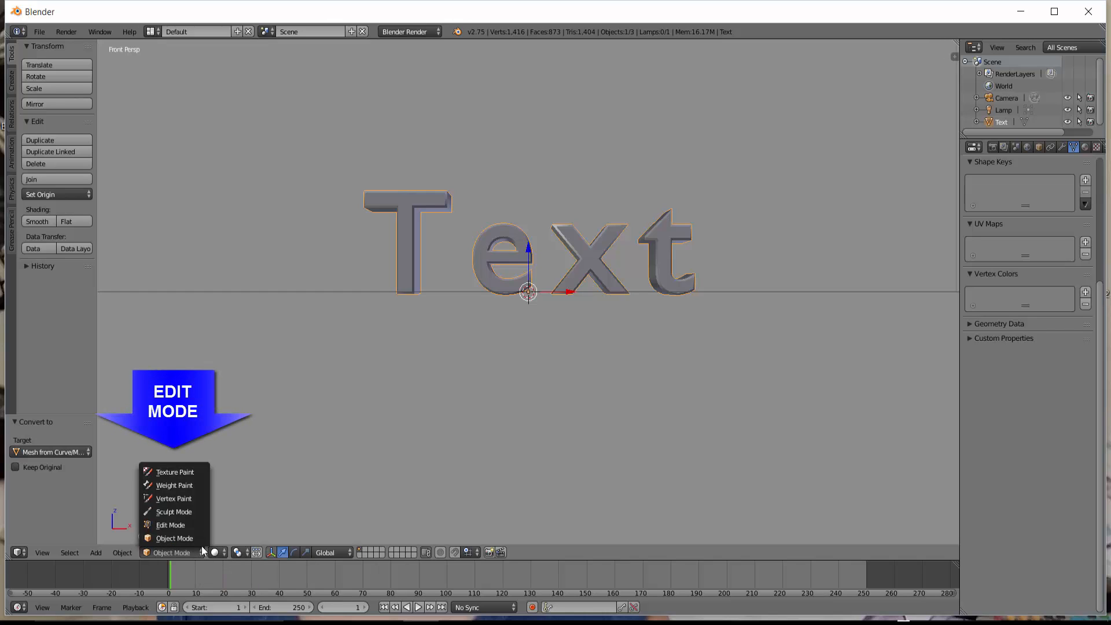
pyautogui.click(203, 527)
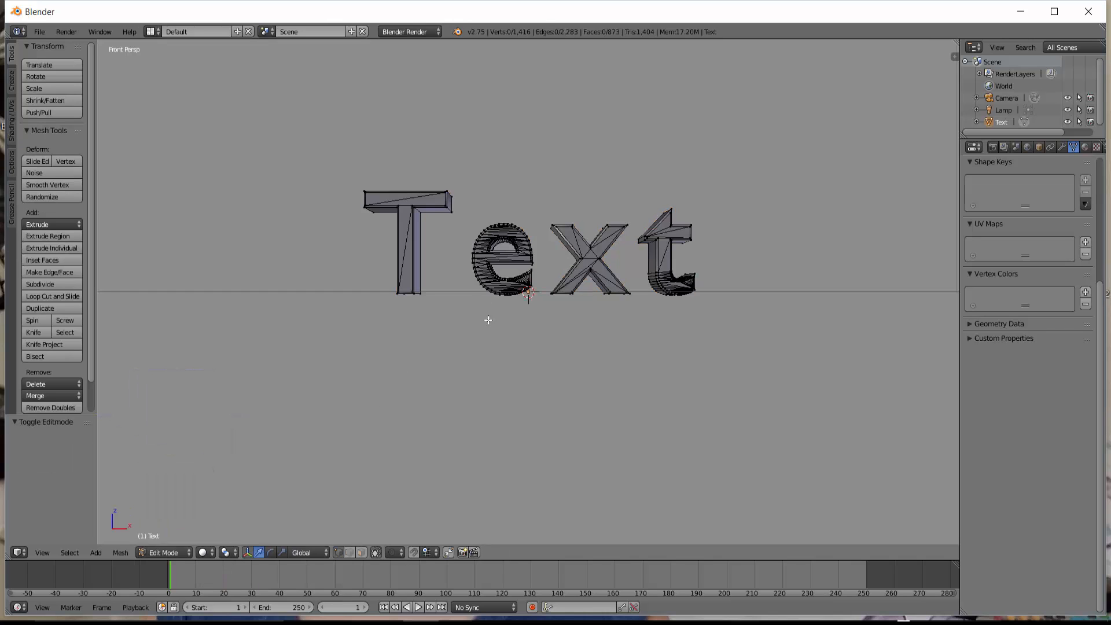
# - Select the whole text mesh and remove its doubled vertices
pyautogui.press('a')
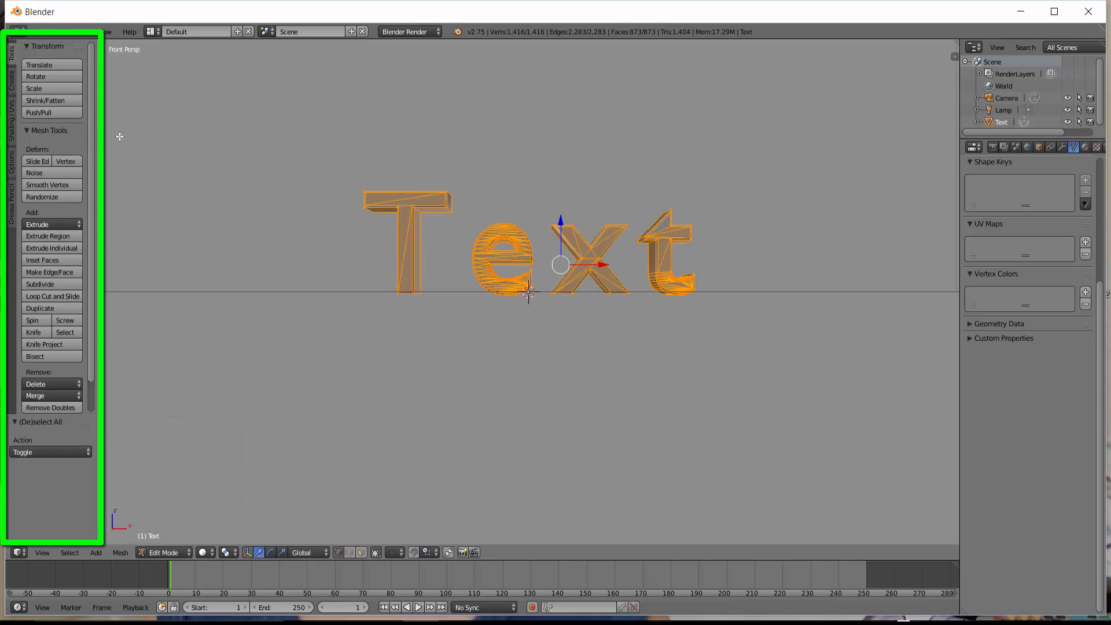
pyautogui.scroll(-2, 119, 137)
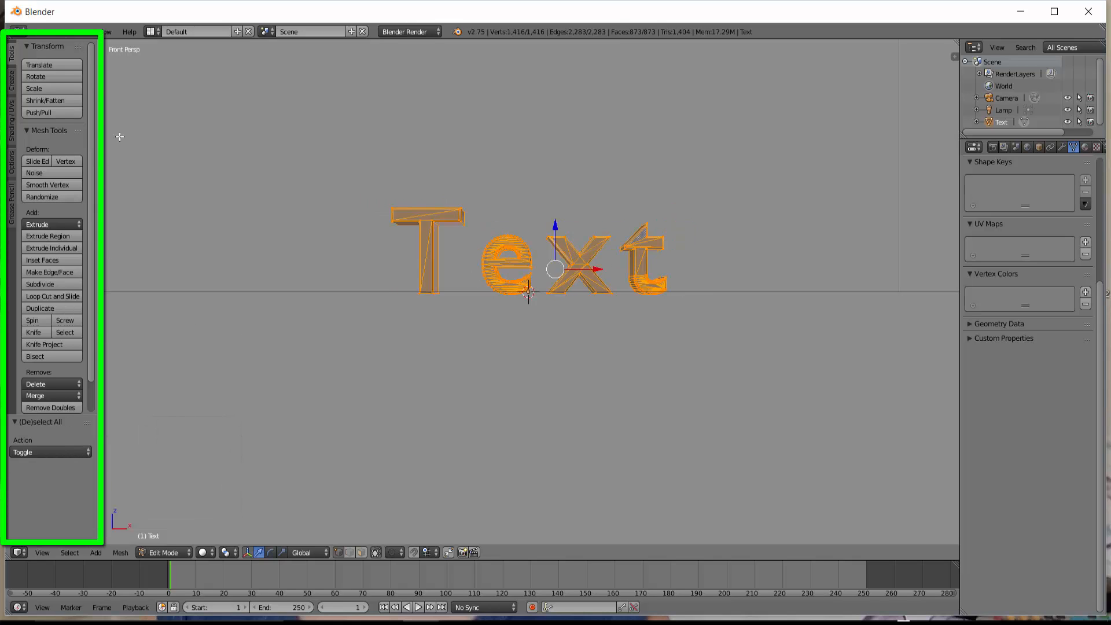
pyautogui.scroll(3, 119, 136)
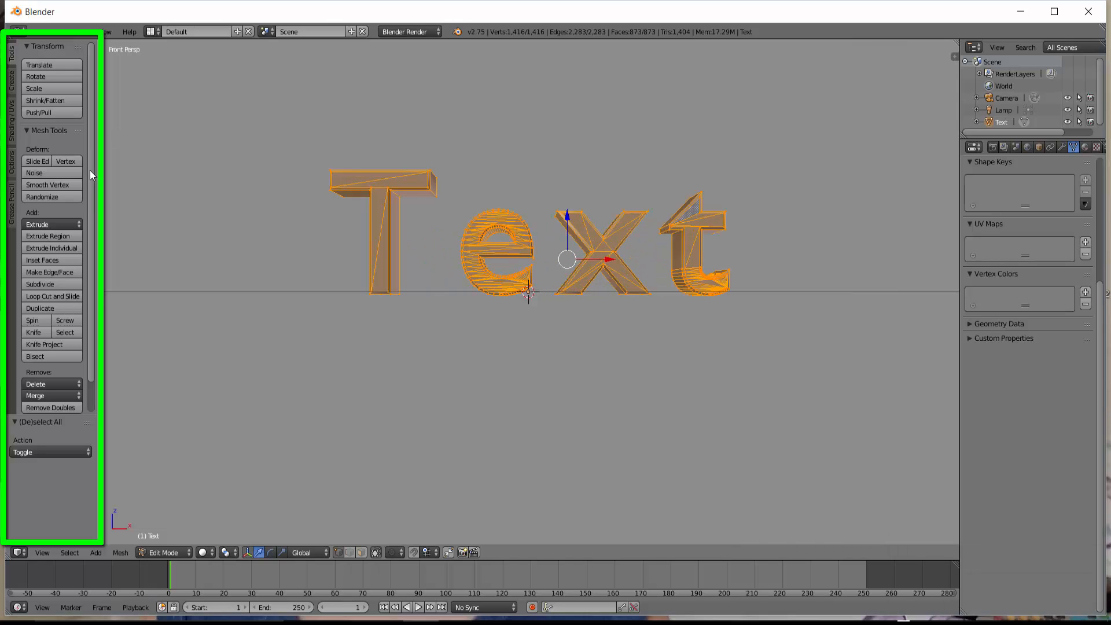
pyautogui.scroll(-2, 90, 173)
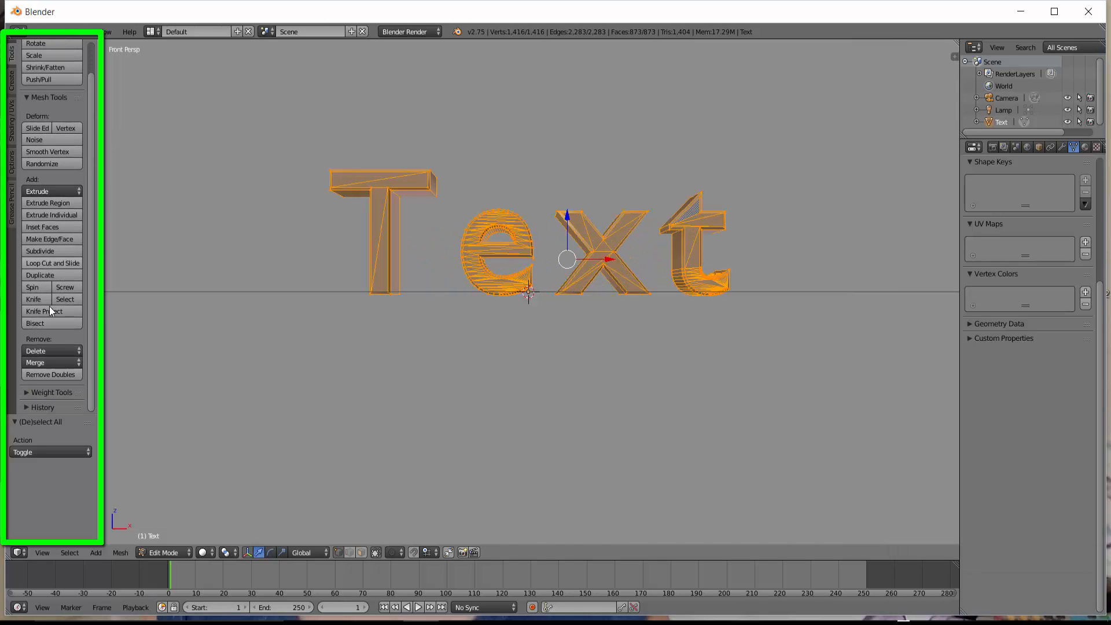
pyautogui.click(53, 373)
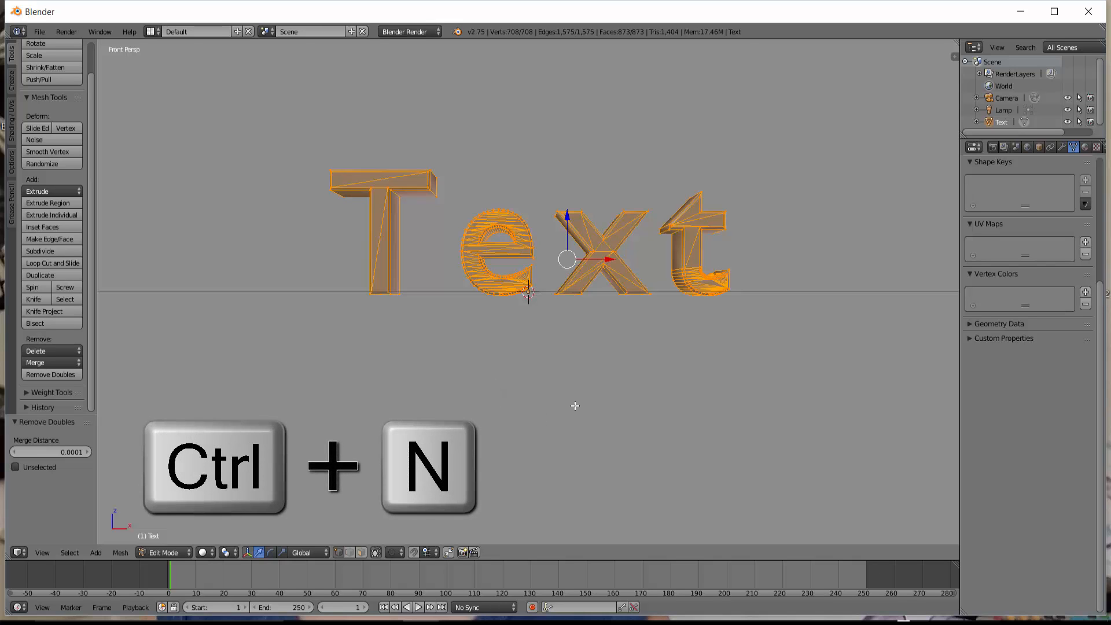
# - Make the text mesh's normals consistent and return to Object Mode
pyautogui.hotkey('ctrl', 'n')
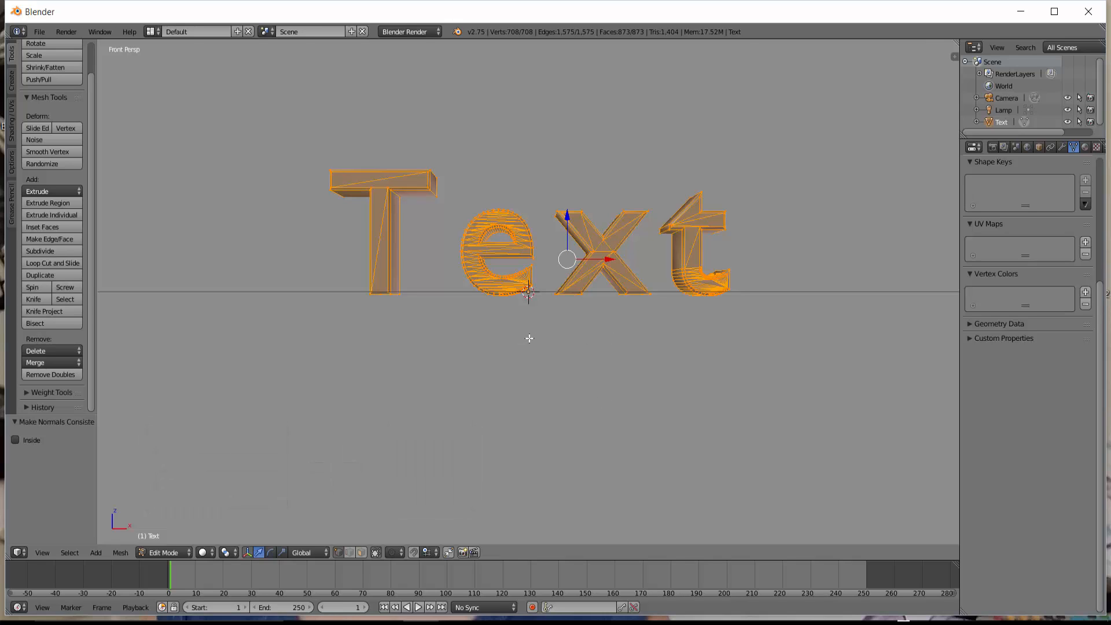
pyautogui.click(189, 552)
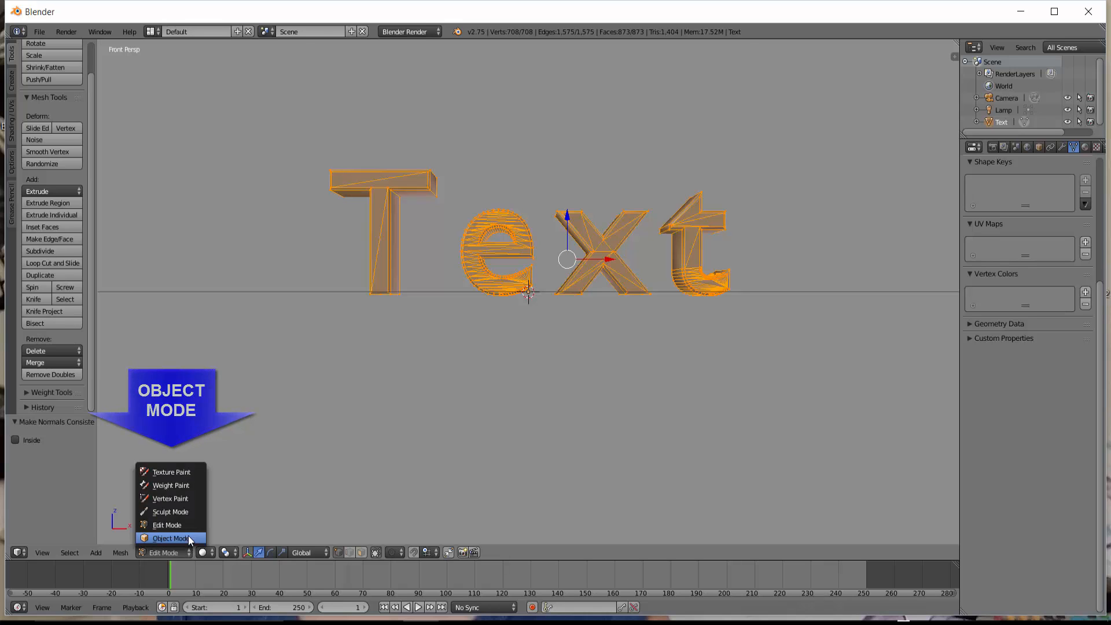
pyautogui.click(189, 537)
# - Move the text mesh up along the Z axis by about 1.823
pyautogui.scroll(-3, 575, 367)
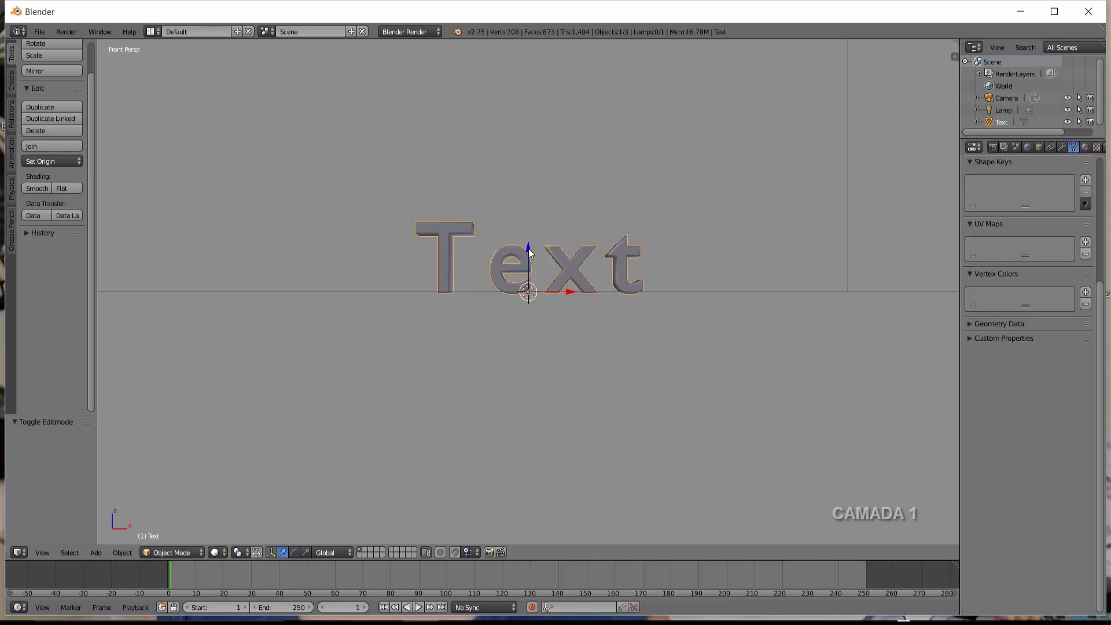
pyautogui.moveTo(528, 251); pyautogui.dragTo(562, 55)
pyautogui.scroll(-2, 616, 158)
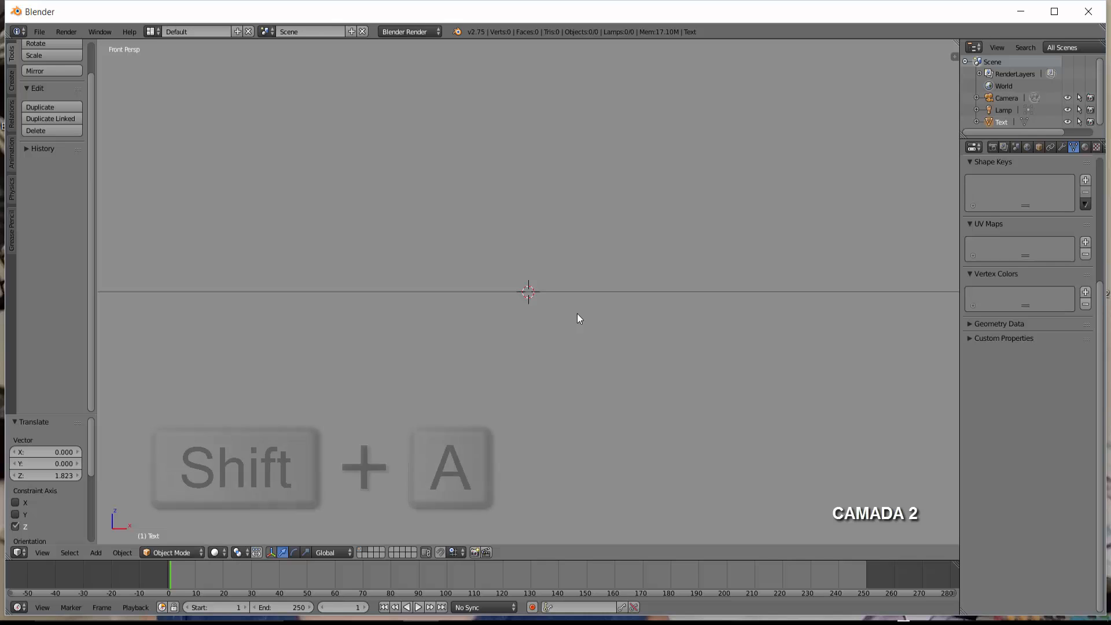
# - Add an icosphere mesh at the scene's origin on the second layer
pyautogui.hotkey('shift', 'a')
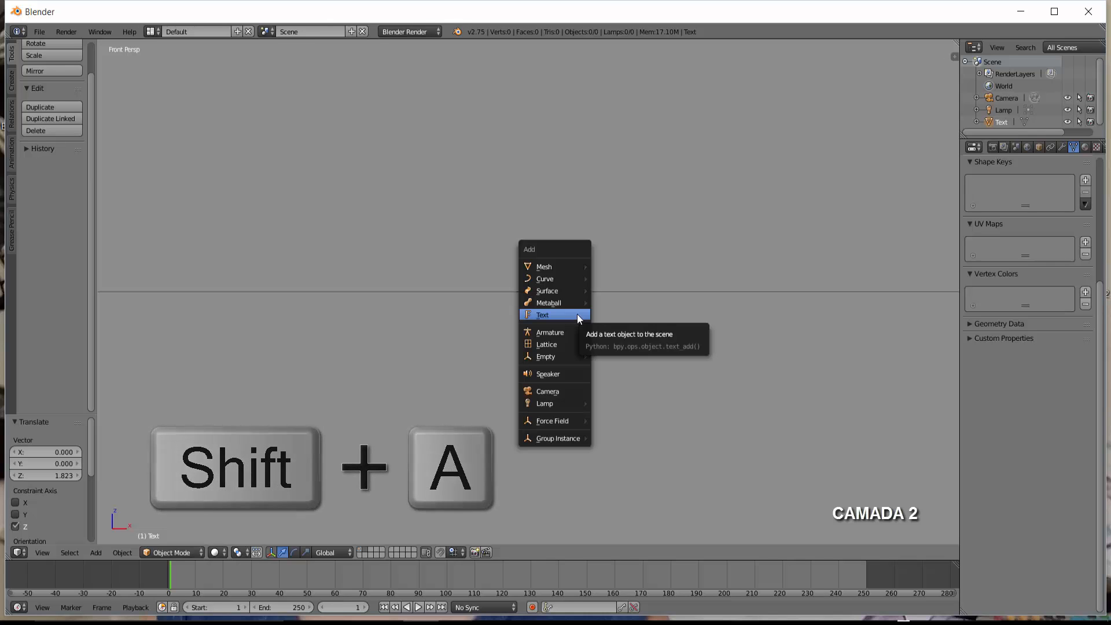
pyautogui.moveTo(572, 266)
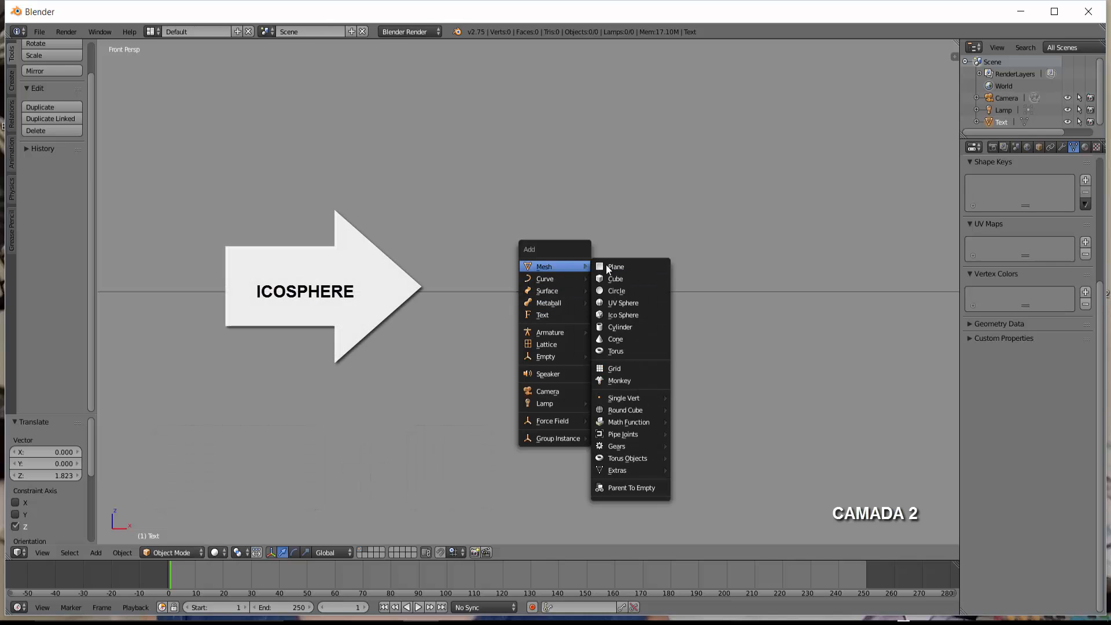
pyautogui.click(644, 315)
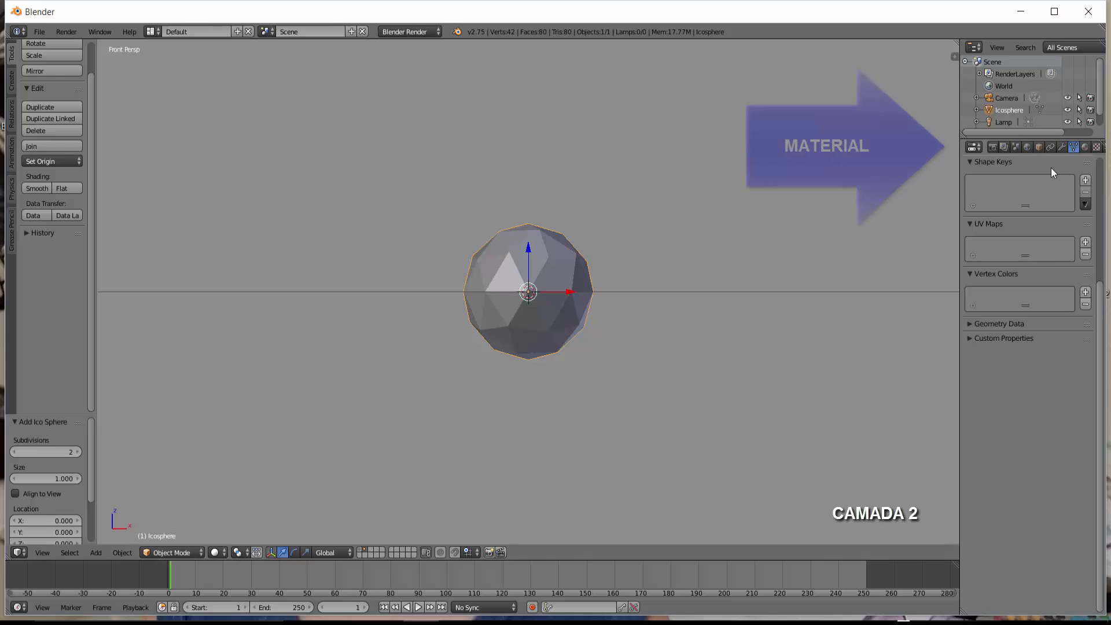
# - Give the icosphere a new material with a red diffuse colour
pyautogui.click(1086, 148)
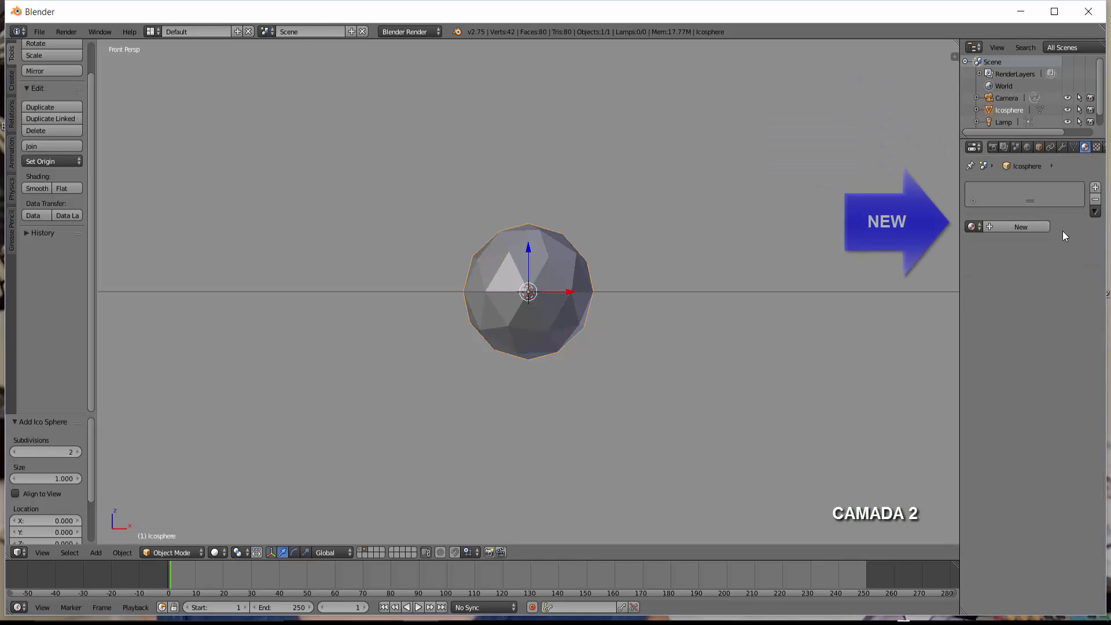
pyautogui.click(1016, 225)
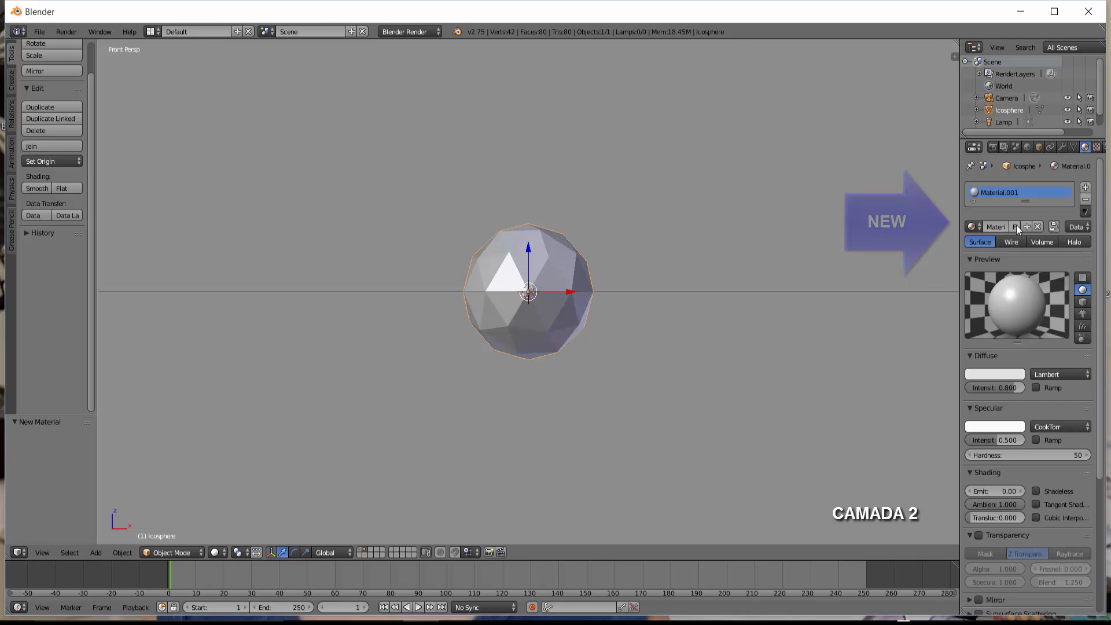
pyautogui.click(998, 377)
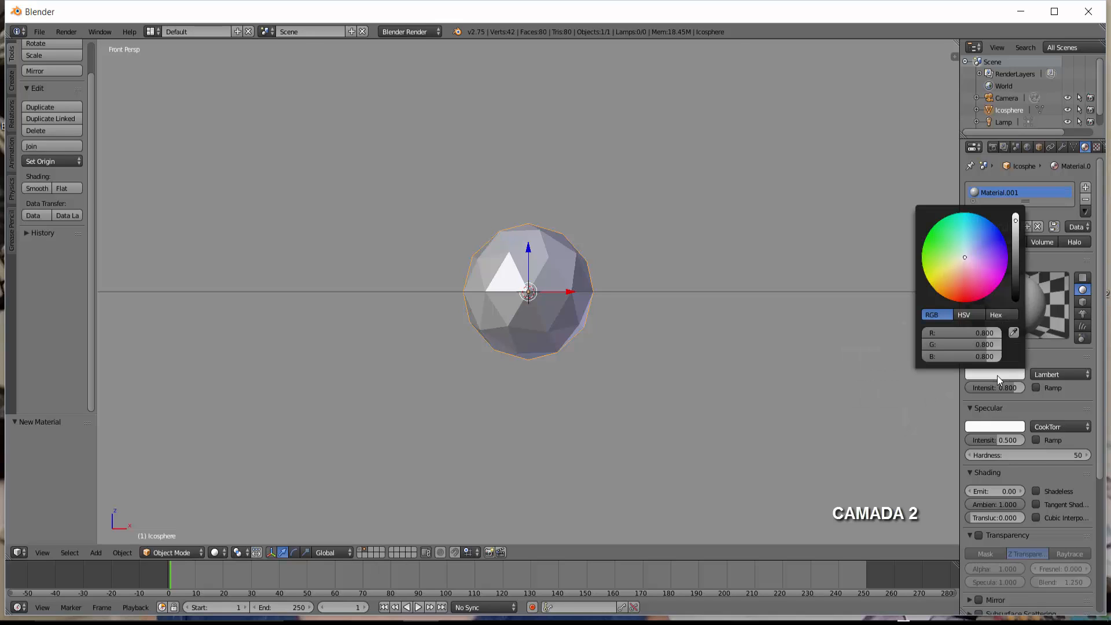
pyautogui.click(962, 294)
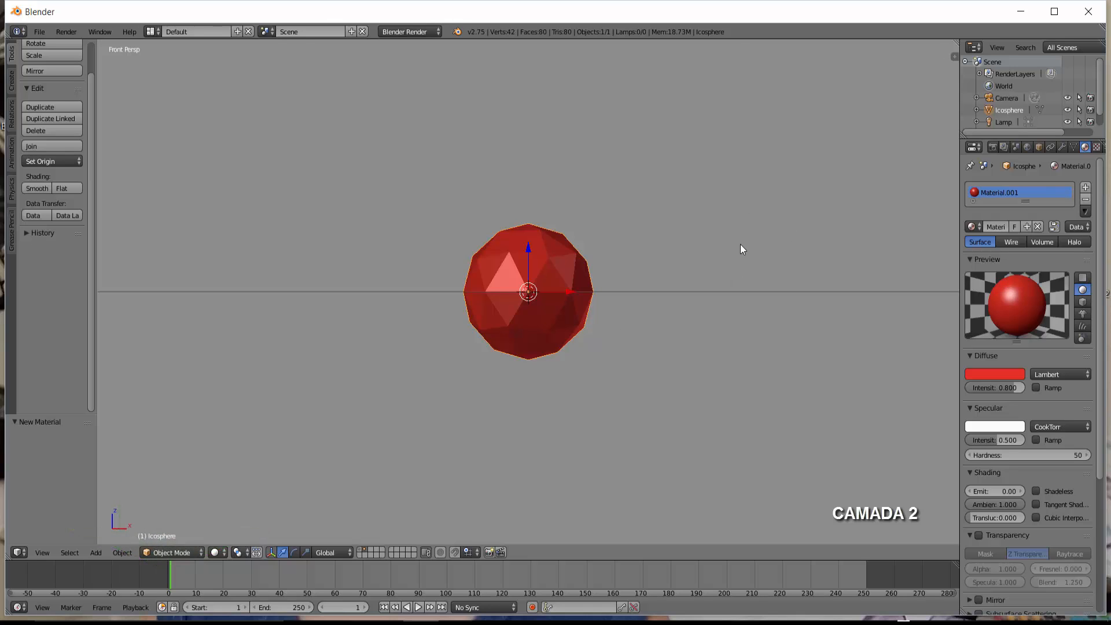
# - Insert a LocRotScale keyframe for the icosphere at frame 1
pyautogui.press('i')
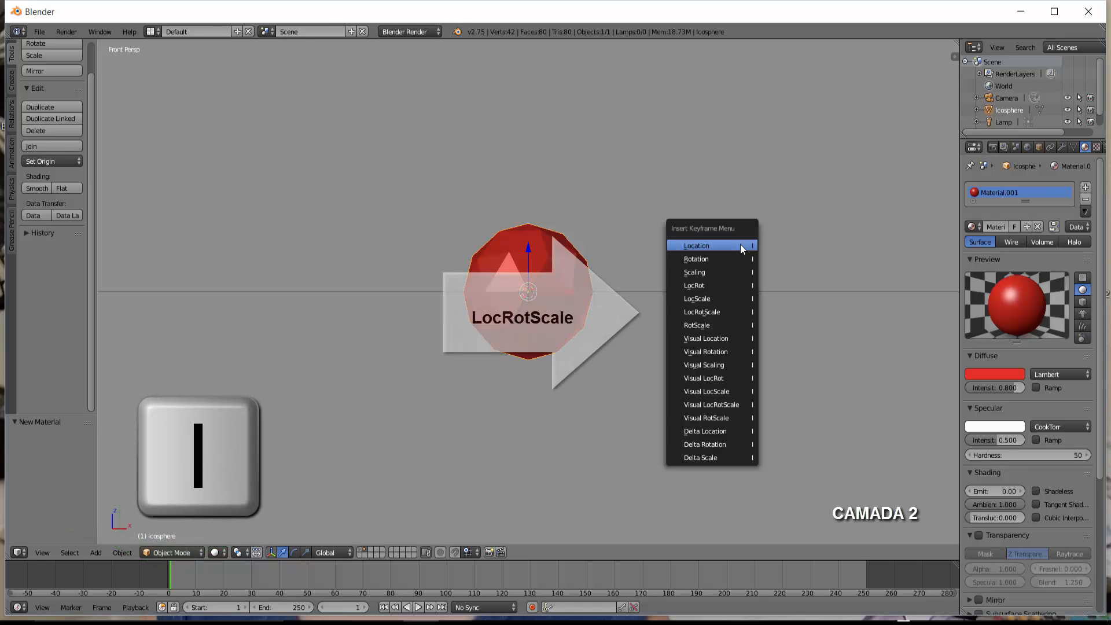
pyautogui.click(730, 311)
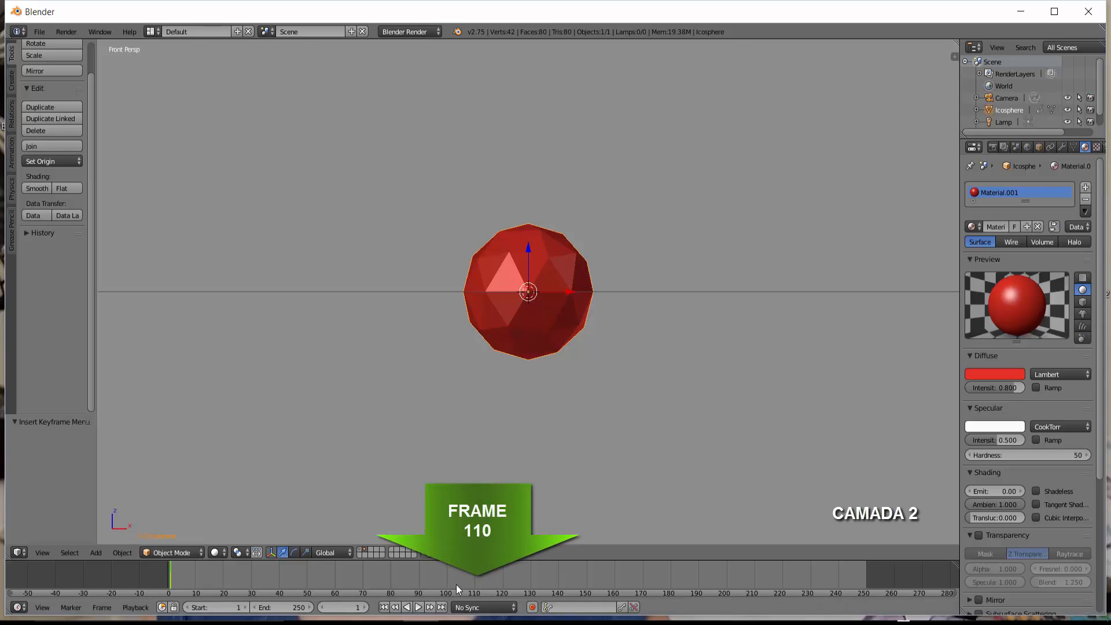
# - At frame 110, scale the icosphere down to about 0.109 and insert a LocRotScale keyframe
pyautogui.click(476, 578)
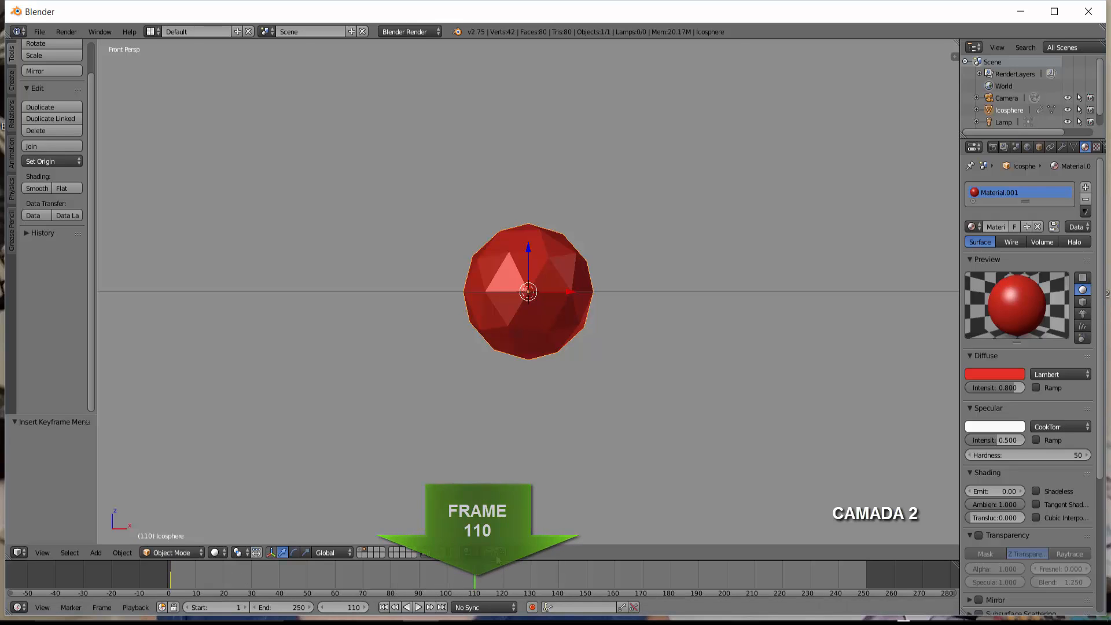
pyautogui.press('s')
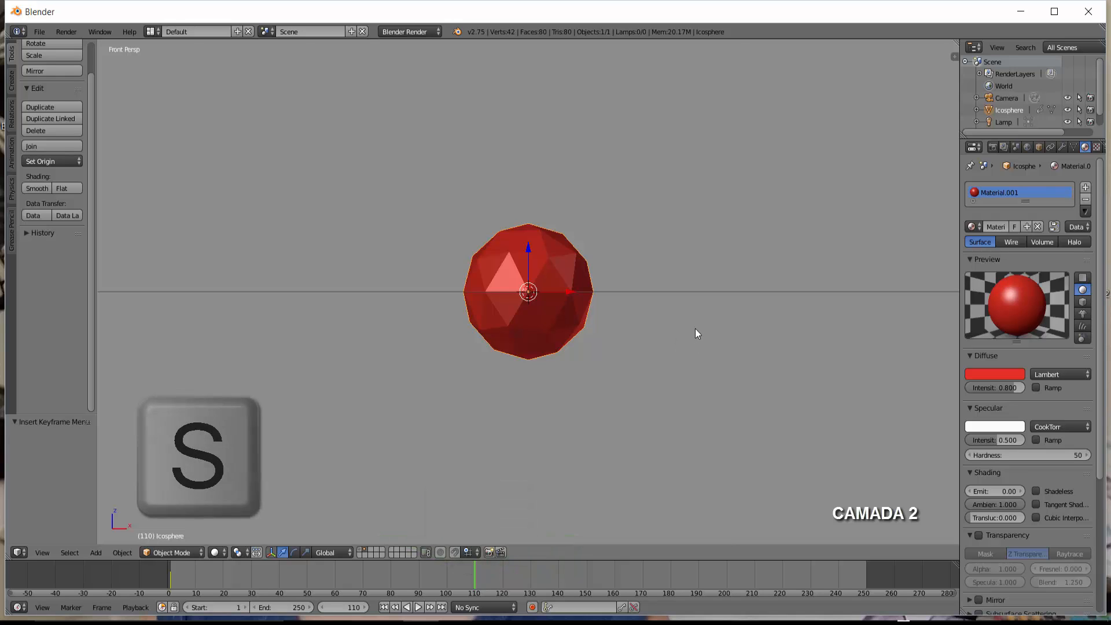
pyautogui.press('s')
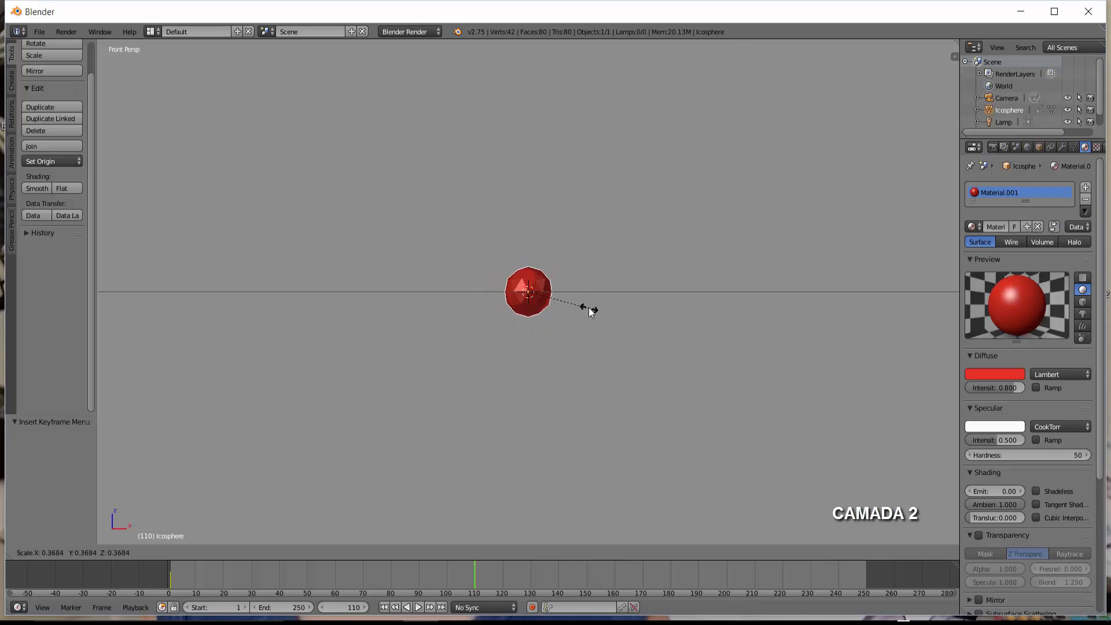
pyautogui.click(546, 300)
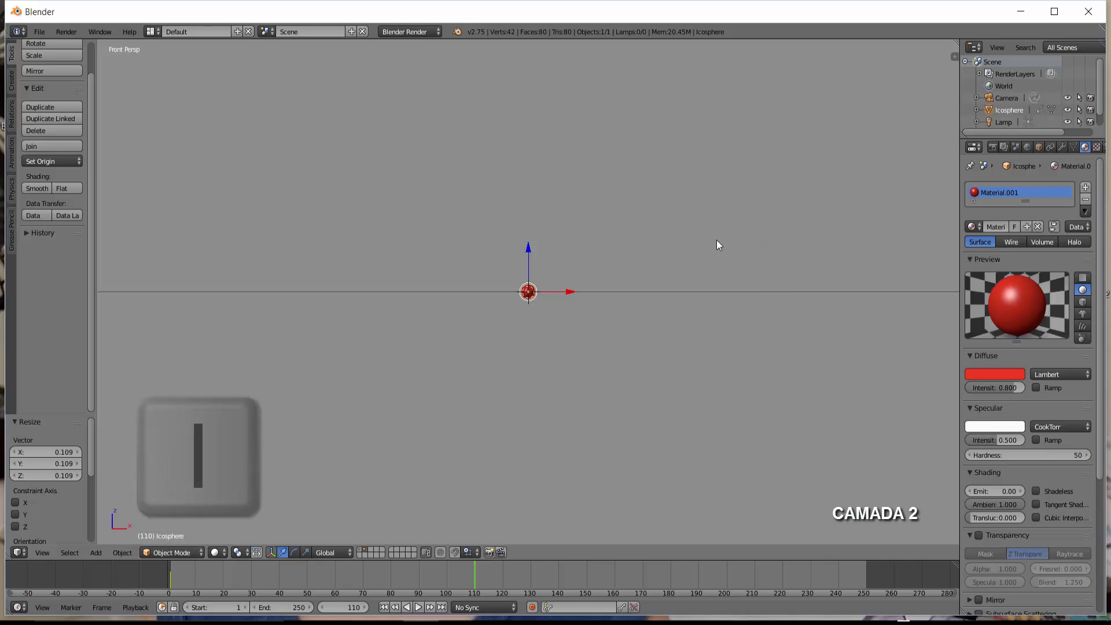
pyautogui.press('i')
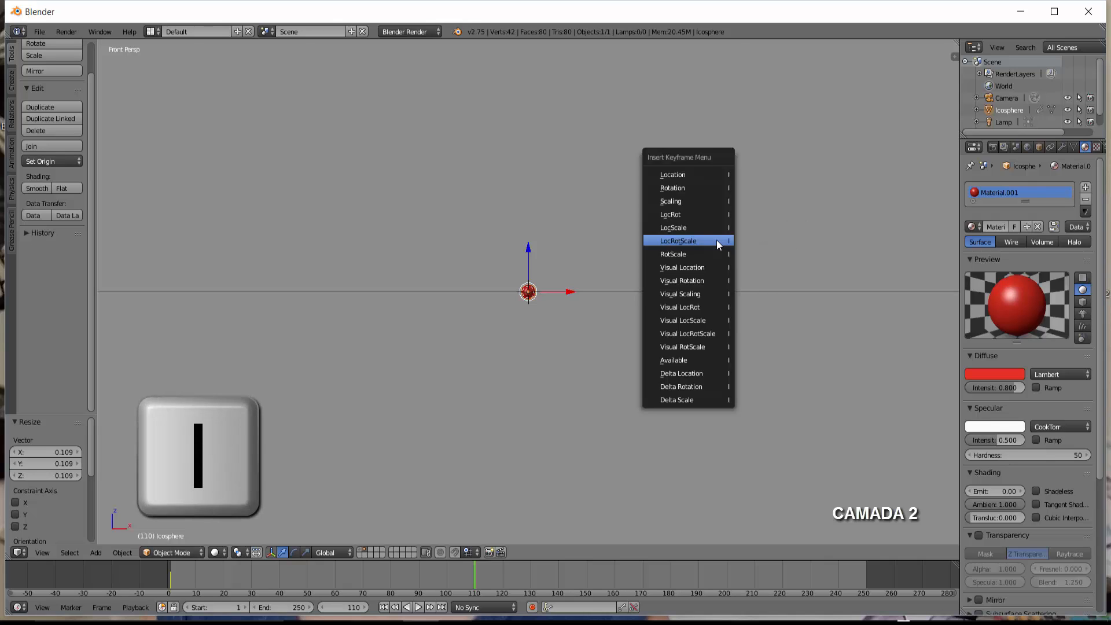
pyautogui.click(683, 243)
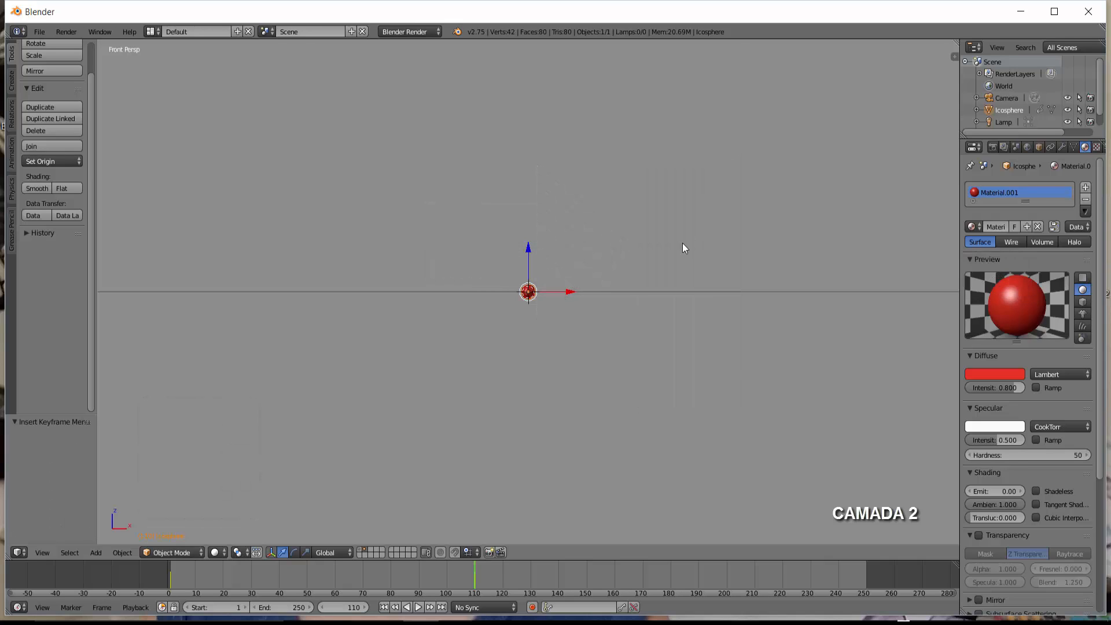
# - Play back the icosphere's scale animation from frame 1
pyautogui.click(384, 608)
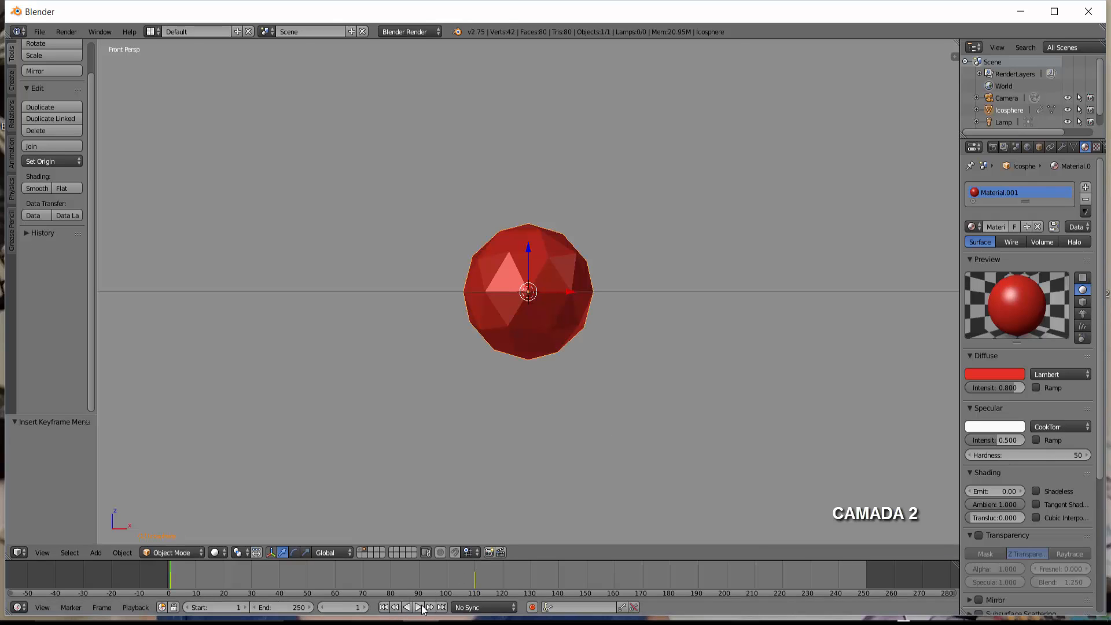
pyautogui.click(419, 607)
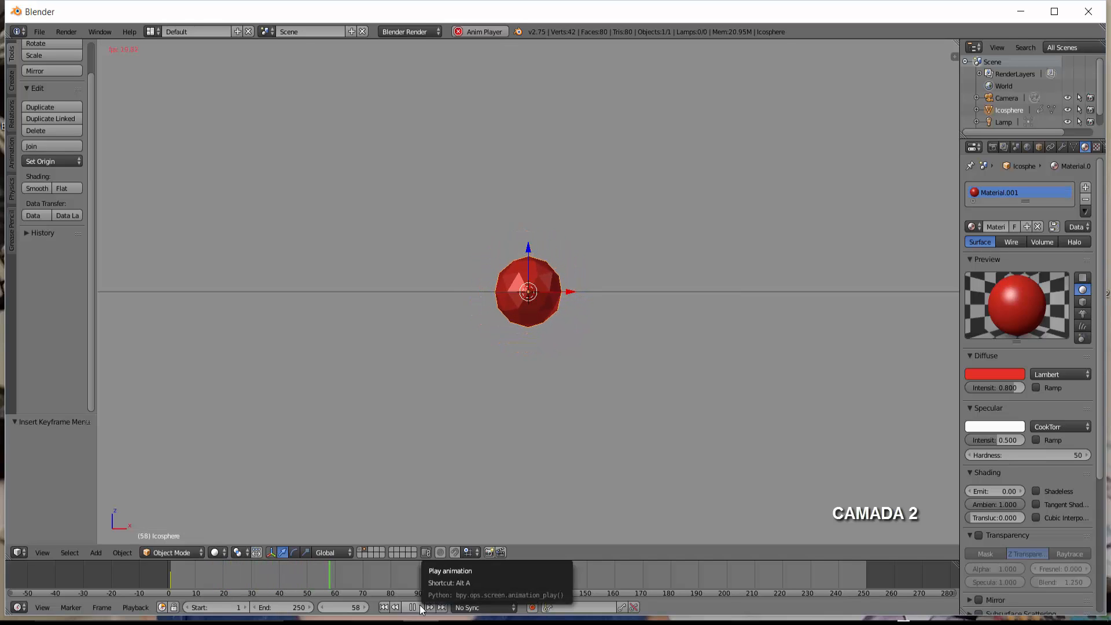
pyautogui.click(421, 606)
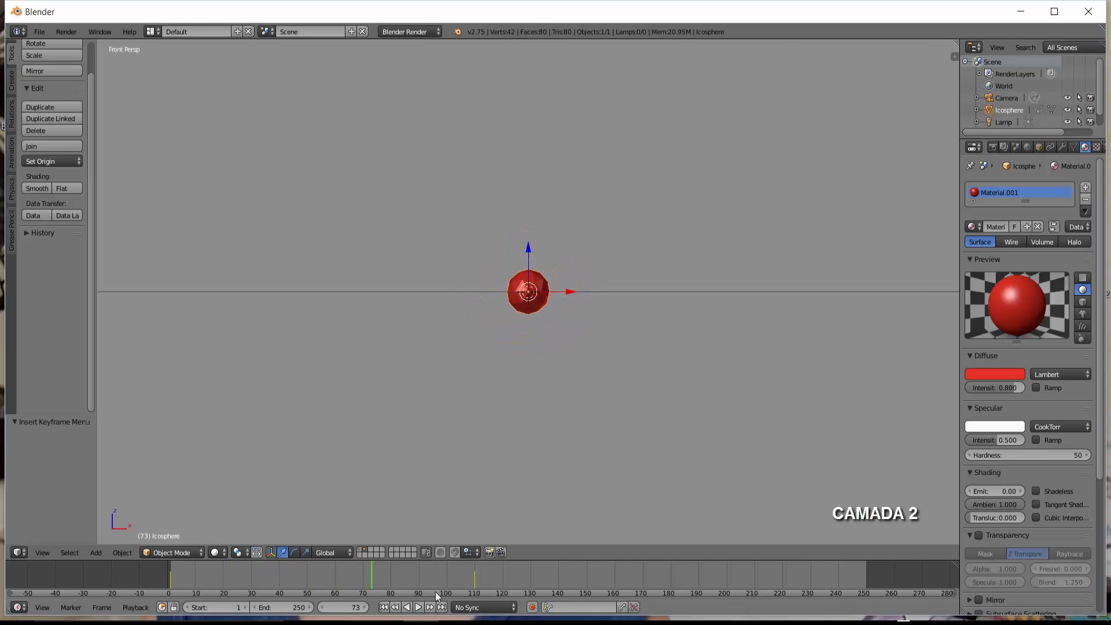
pyautogui.click(418, 607)
pyautogui.click(418, 607)
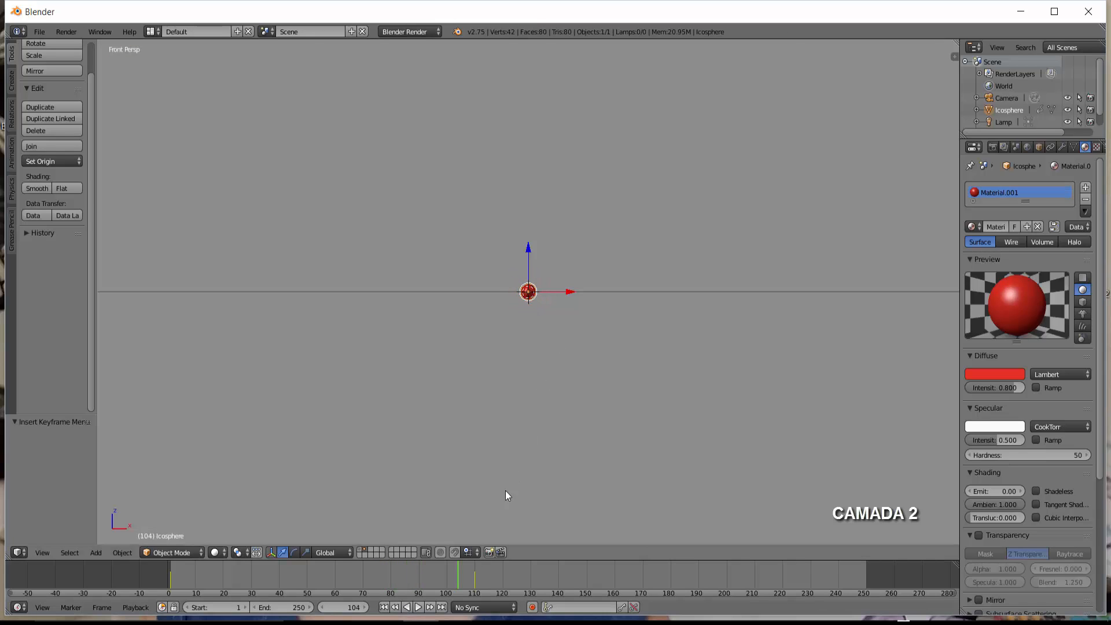
# - Set the animation's end frame to 110 and play back the shortened range
pyautogui.click(474, 580)
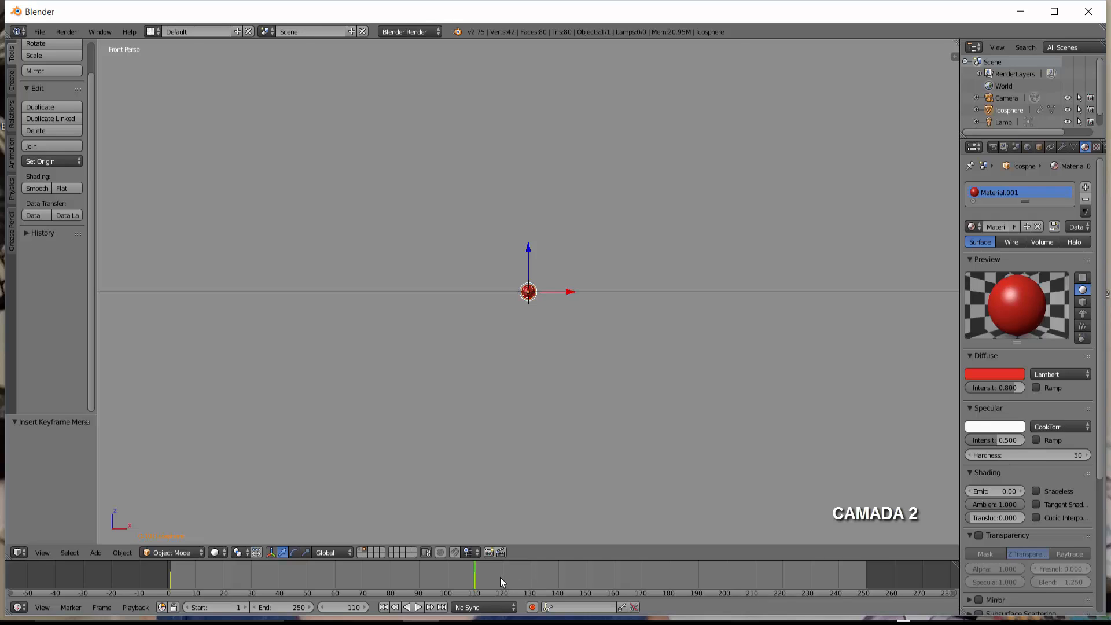
pyautogui.press('e')
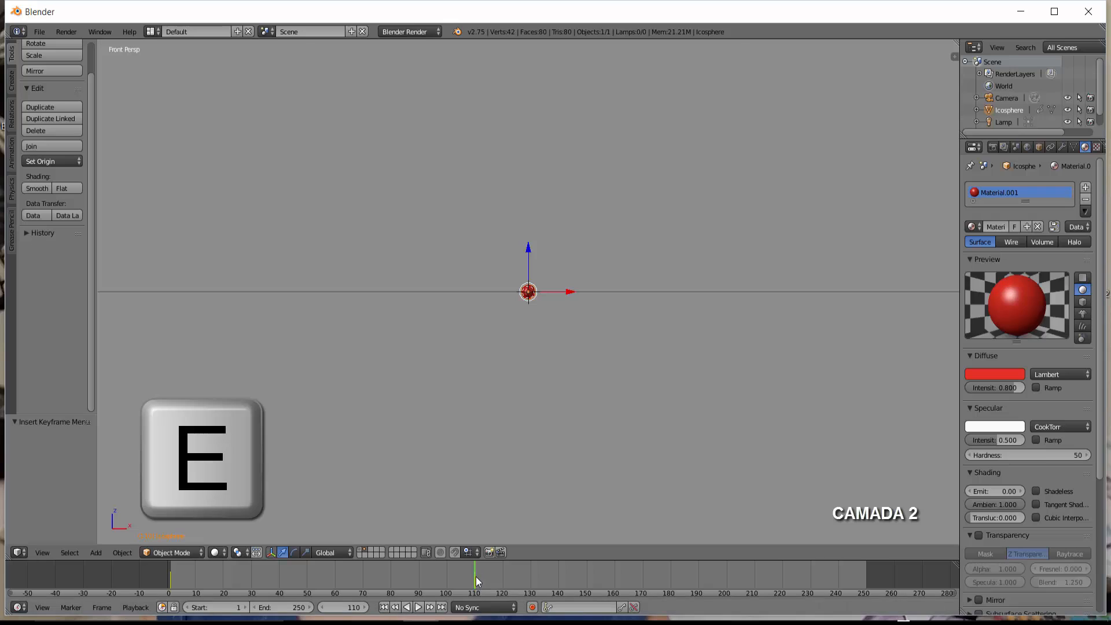
pyautogui.press('e')
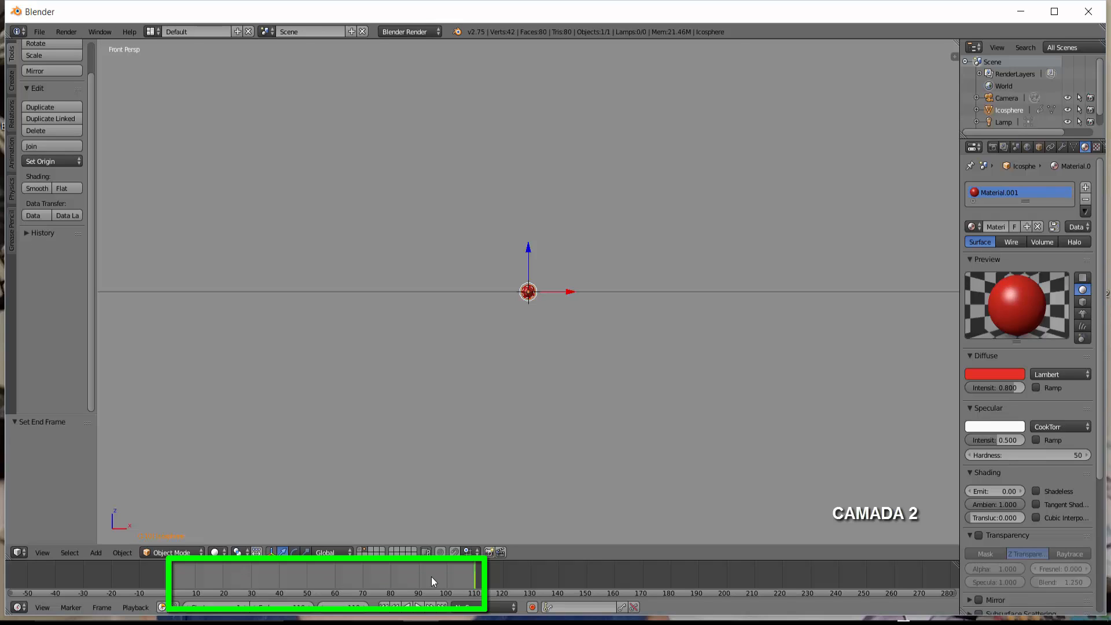
pyautogui.click(418, 606)
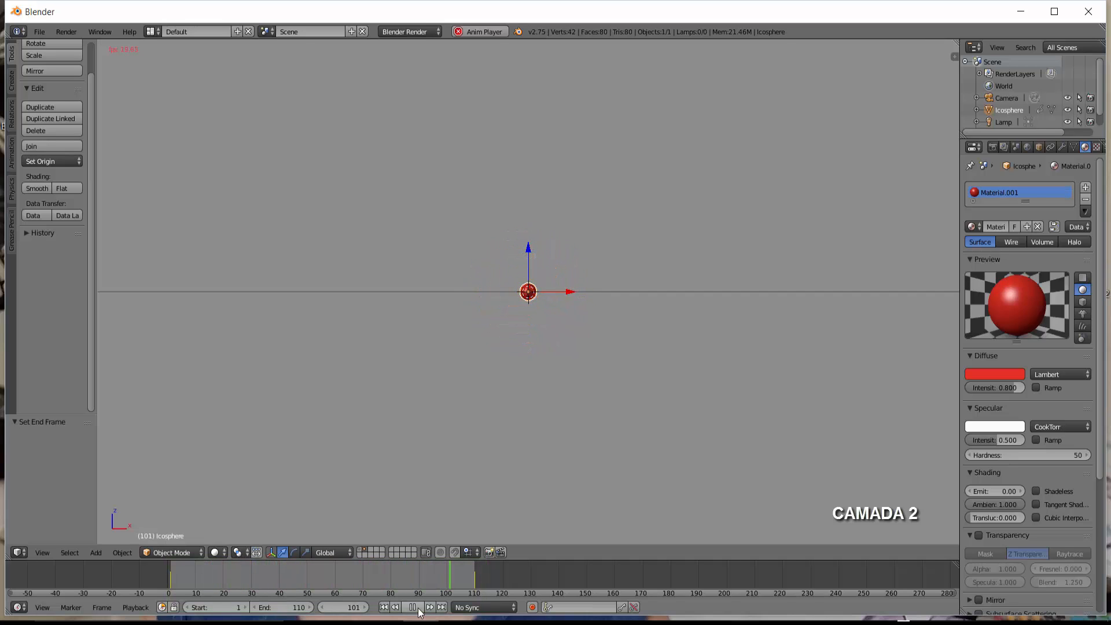
pyautogui.press('Escape')
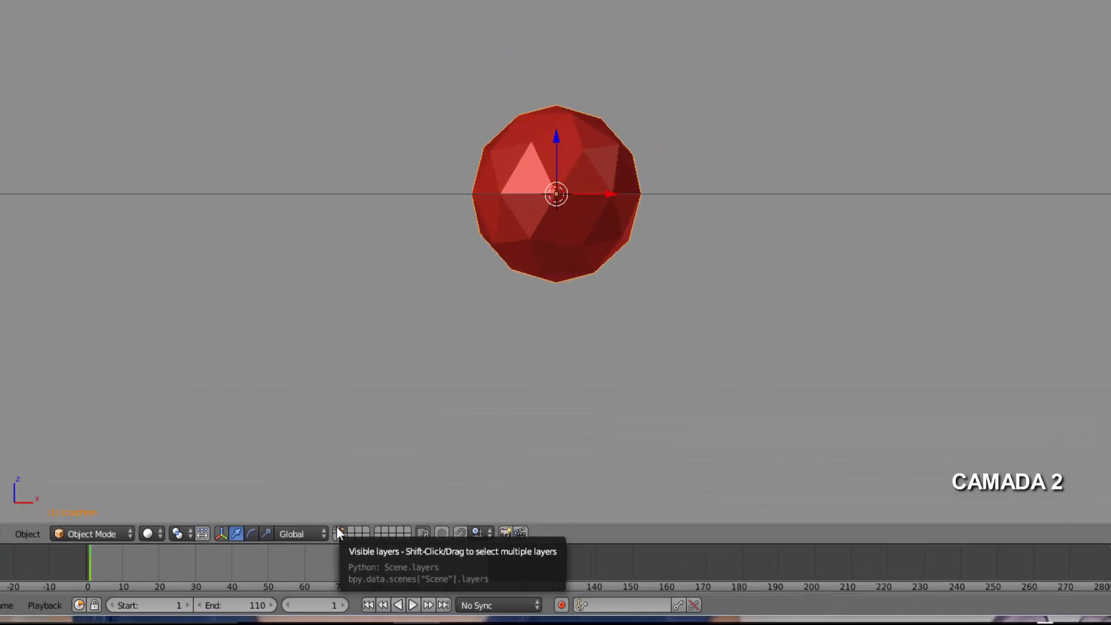
# - Switch to the first layer and give the text mesh a new material with an orange-red diffuse colour
pyautogui.click(338, 531)
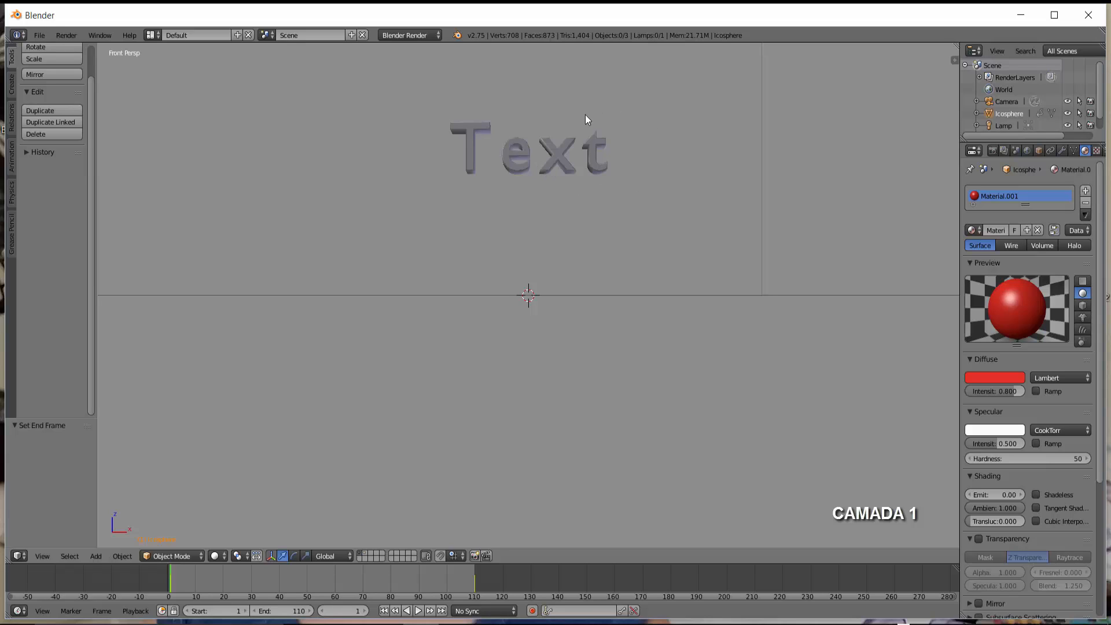
pyautogui.rightClick(565, 145)
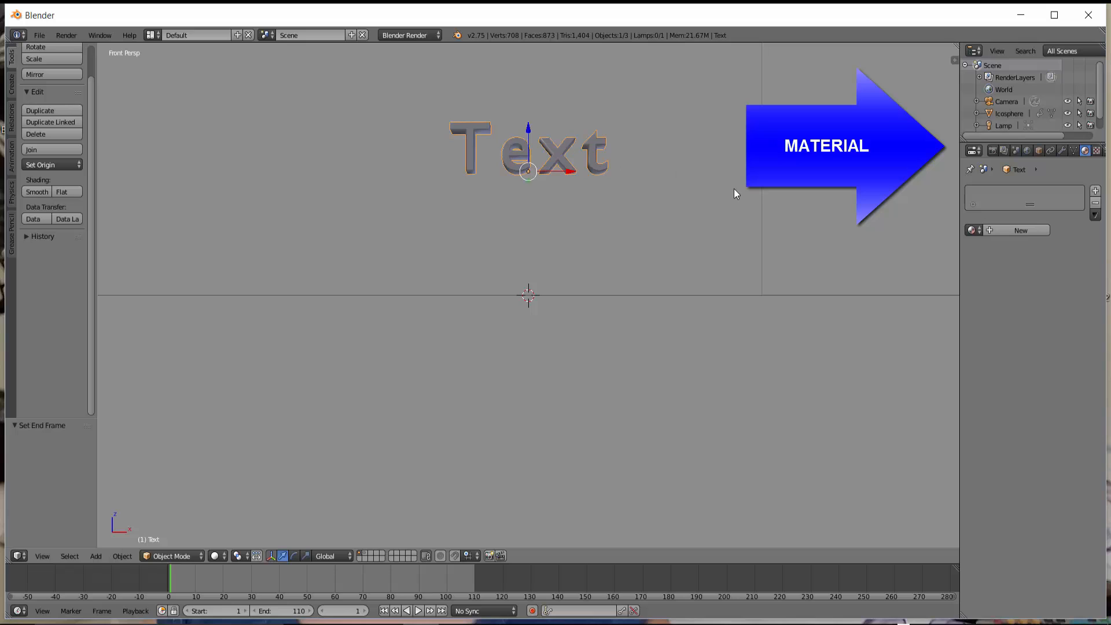
pyautogui.click(1030, 230)
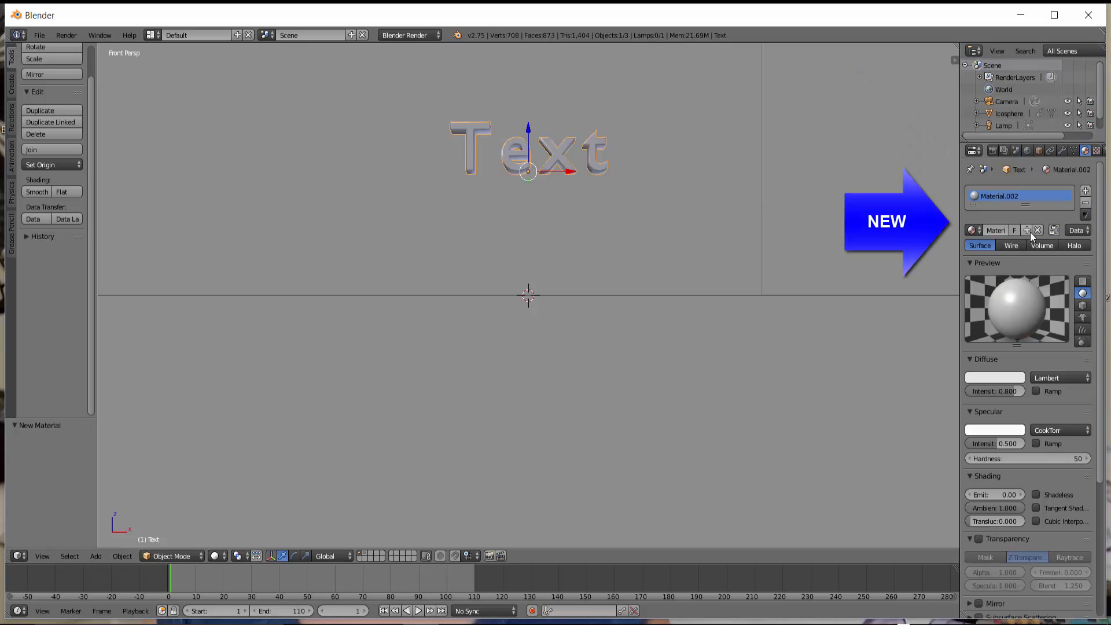
pyautogui.click(992, 377)
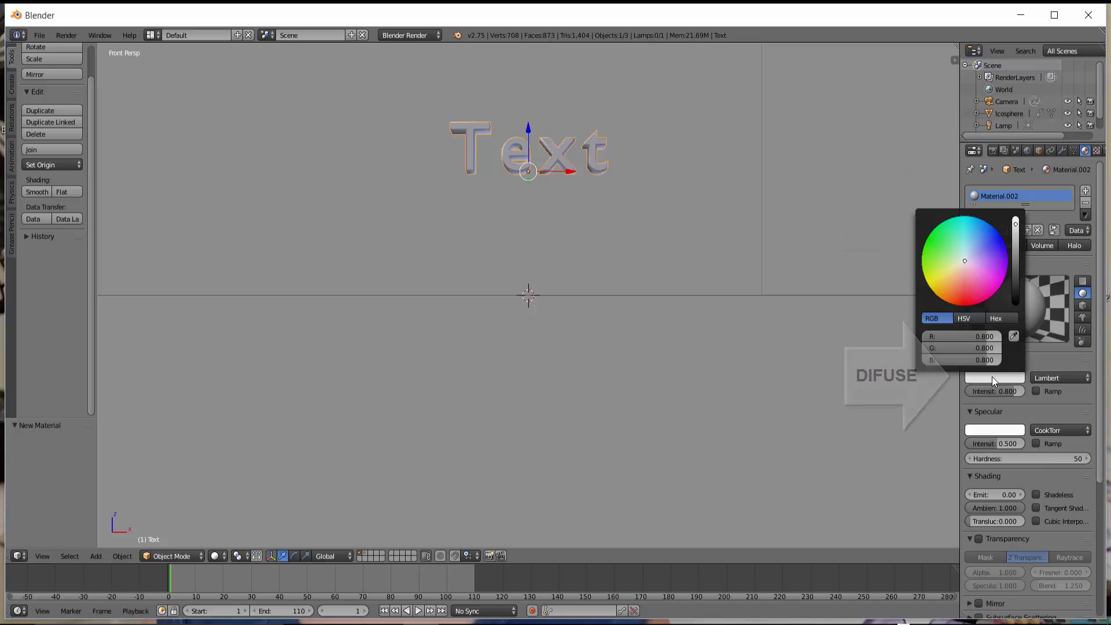
pyautogui.click(957, 297)
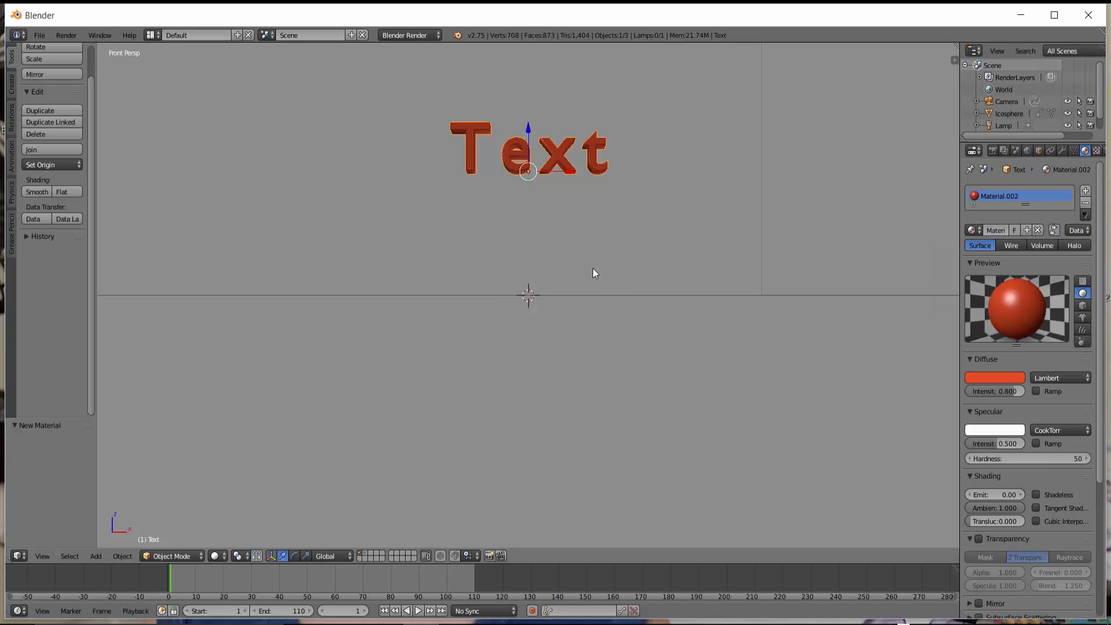
# - Add a plane at the origin below the text and scale it up by about 4.68
pyautogui.moveTo(592, 268); pyautogui.dragTo(560, 295, button='middle')
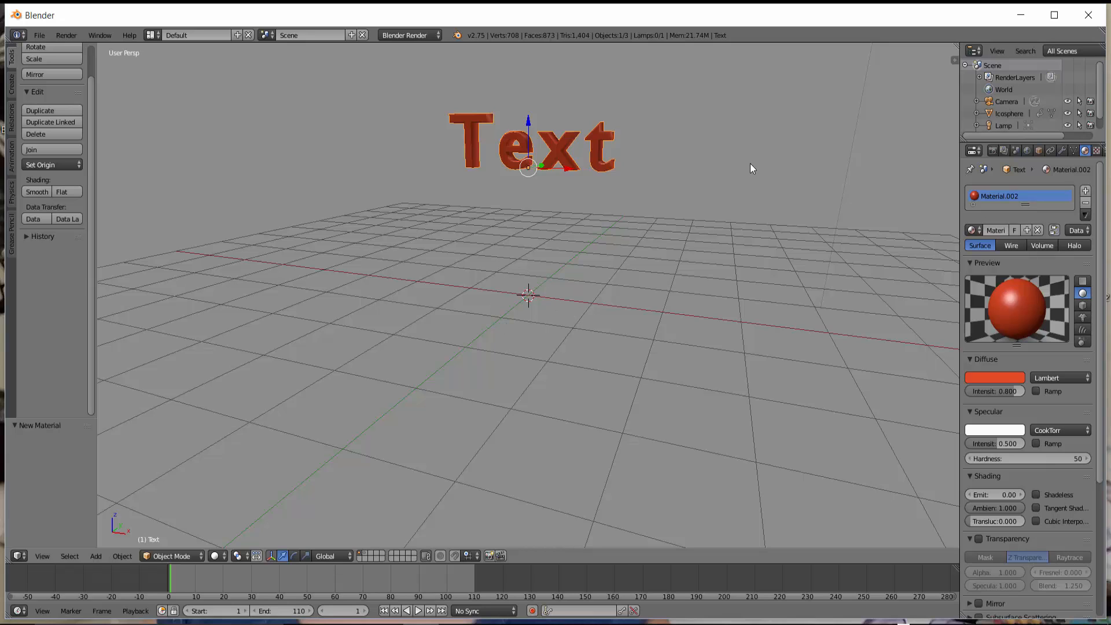
pyautogui.hotkey('shift', 'a')
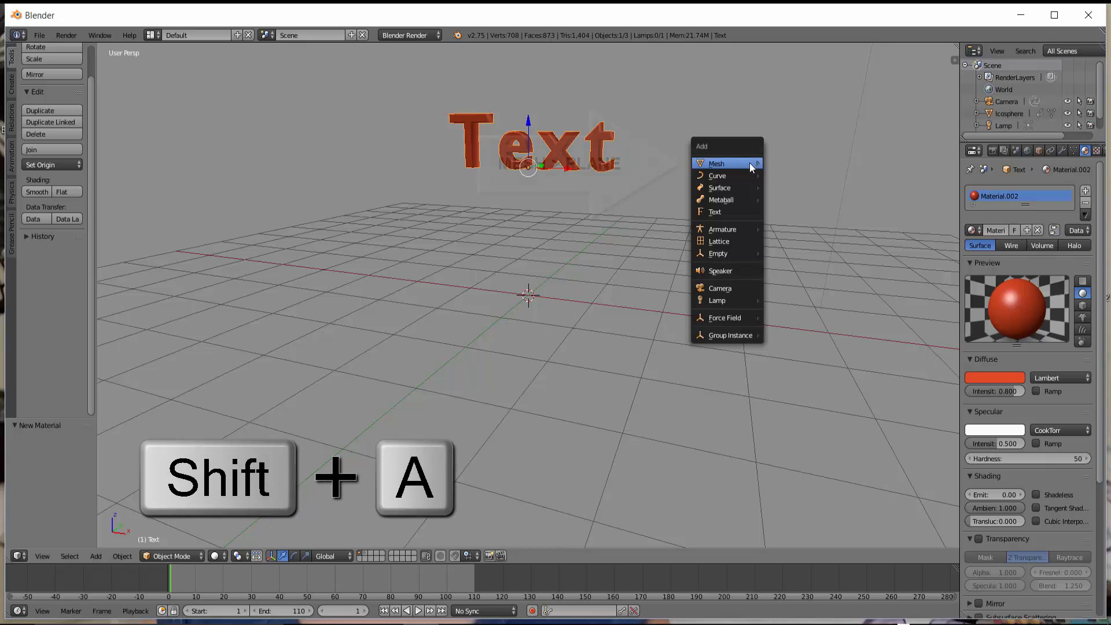
pyautogui.moveTo(750, 165)
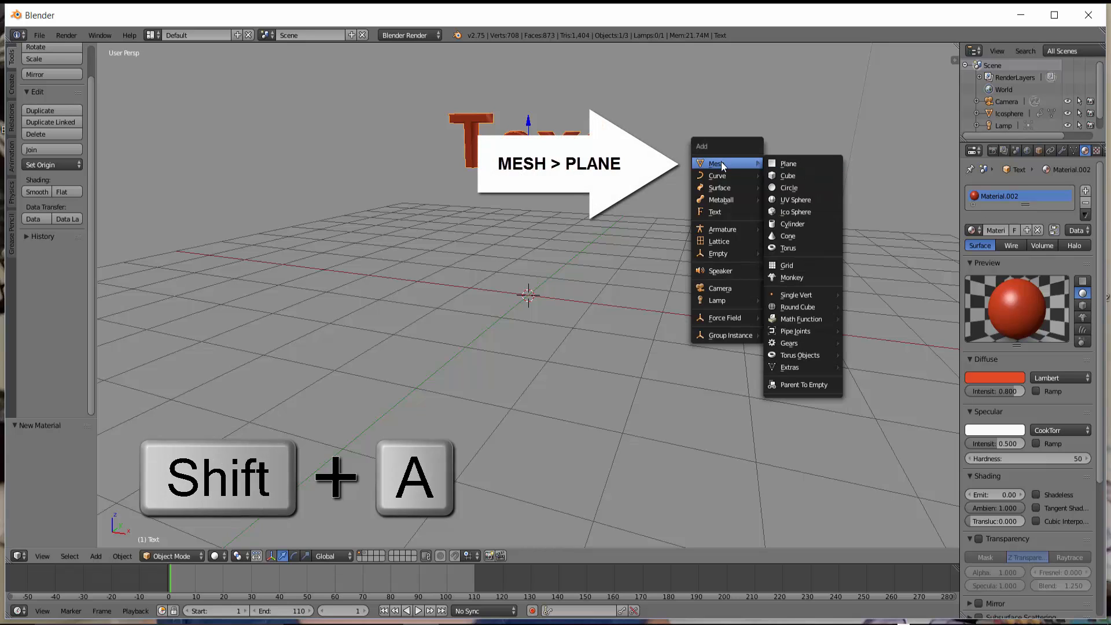
pyautogui.click(799, 164)
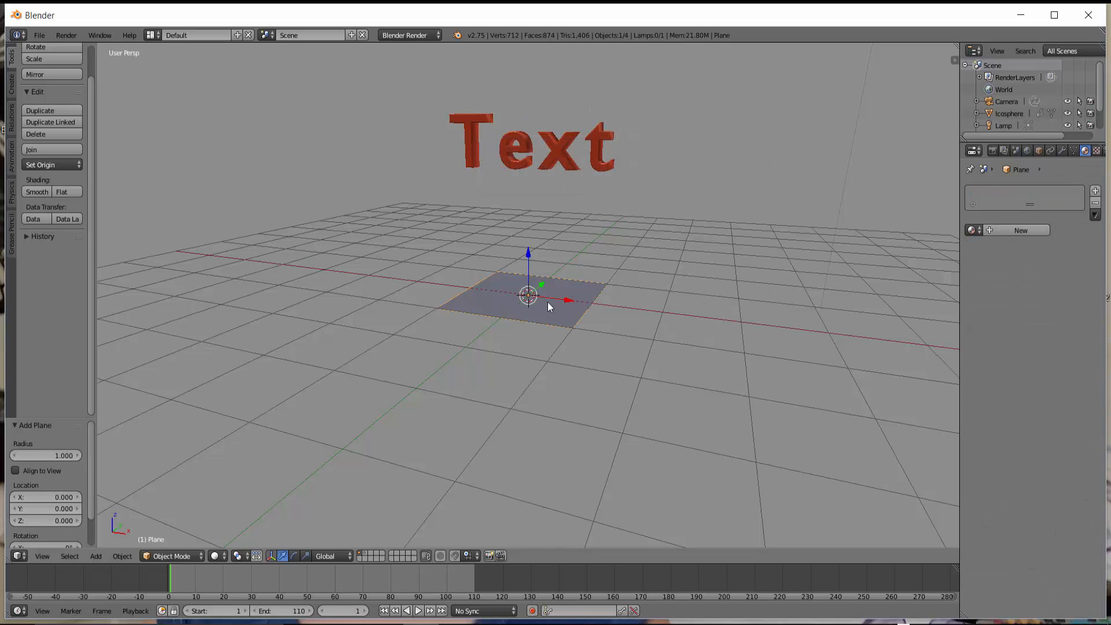
pyautogui.press('s')
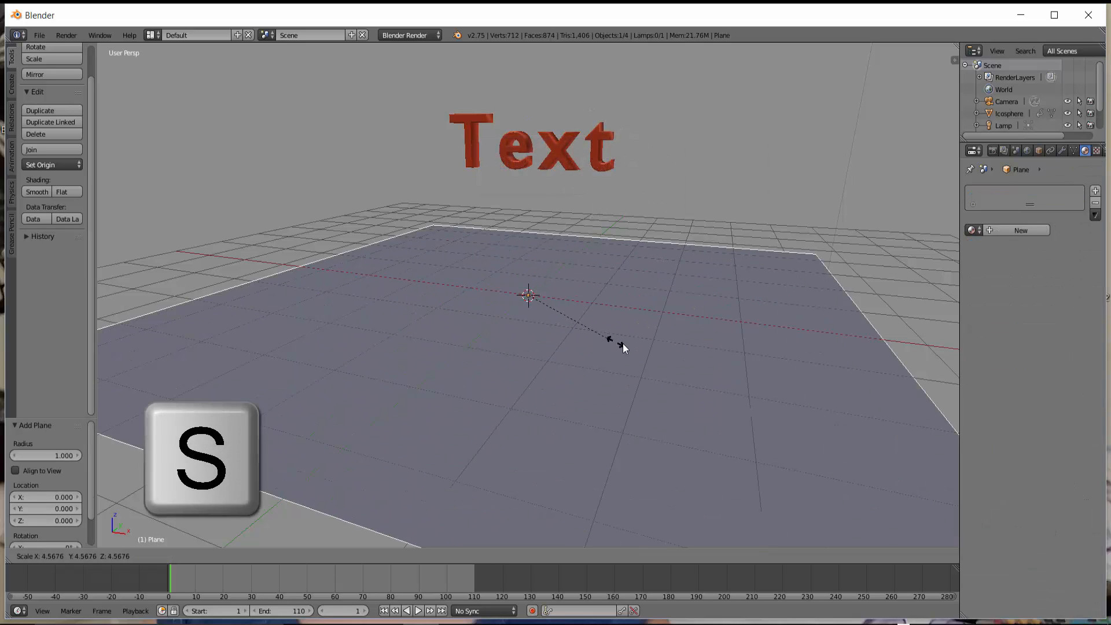
pyautogui.click(616, 338)
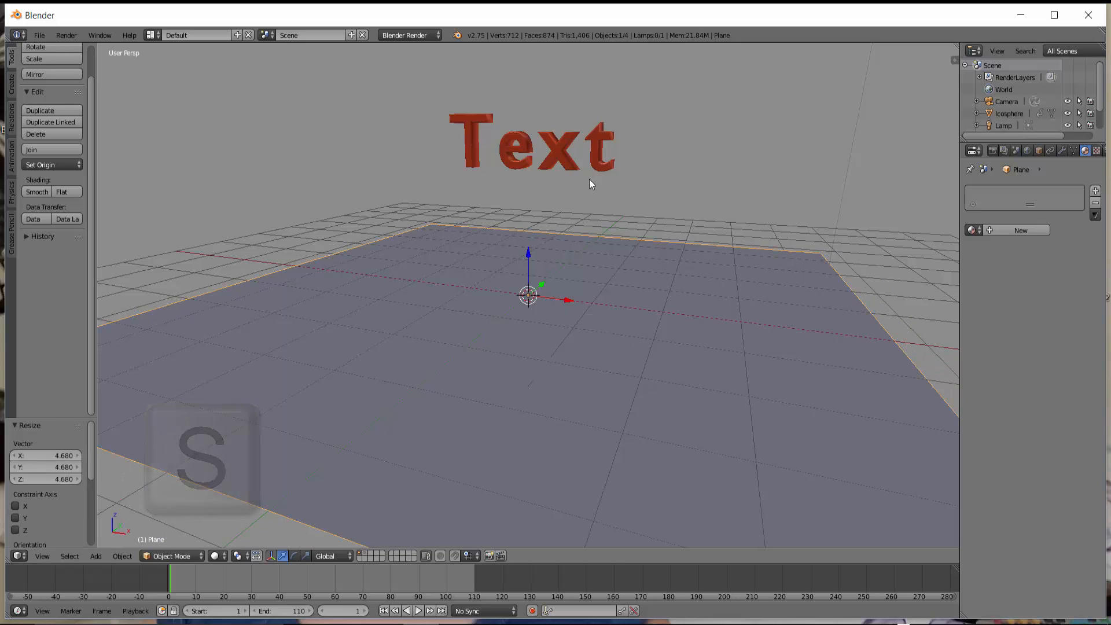
# - Give the plane a new material with a pale yellow diffuse colour and a specular intensity of 0
pyautogui.click(1022, 230)
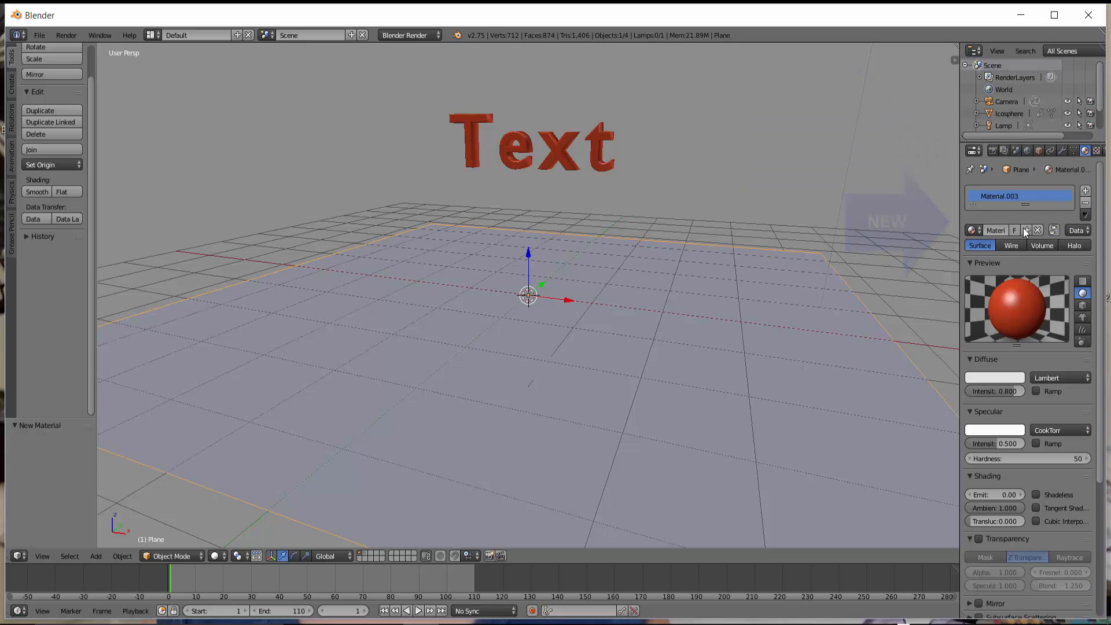
pyautogui.click(989, 377)
pyautogui.click(951, 271)
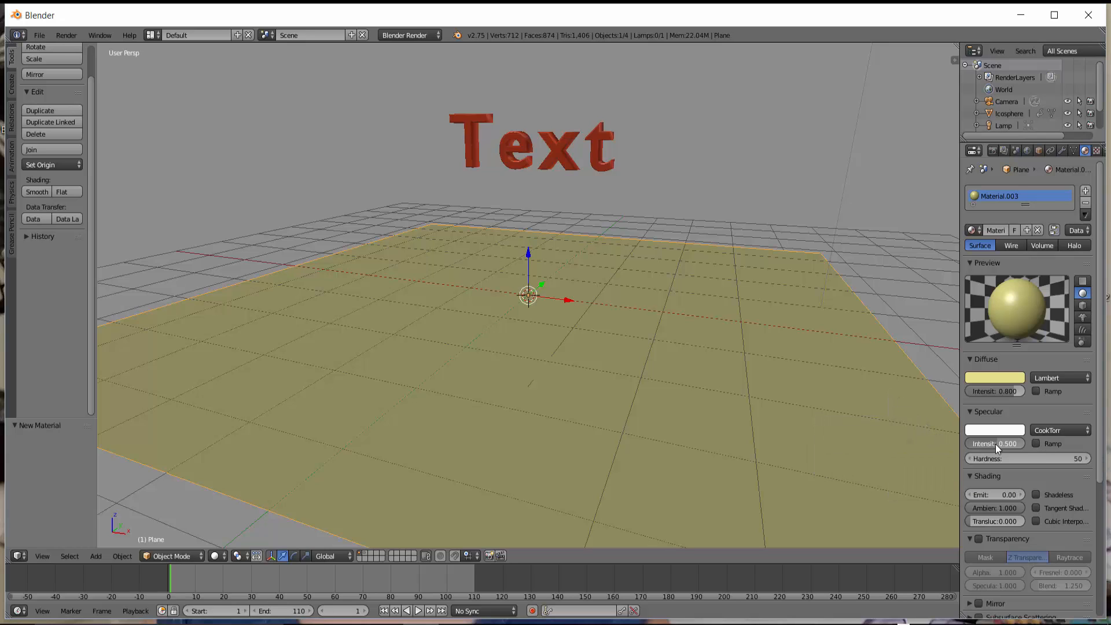
pyautogui.moveTo(995, 443); pyautogui.dragTo(966, 443)
# - Render the current frame to check the plane's material, and return to the 3D view
pyautogui.scroll(-2, 637, 279)
pyautogui.press('F12')
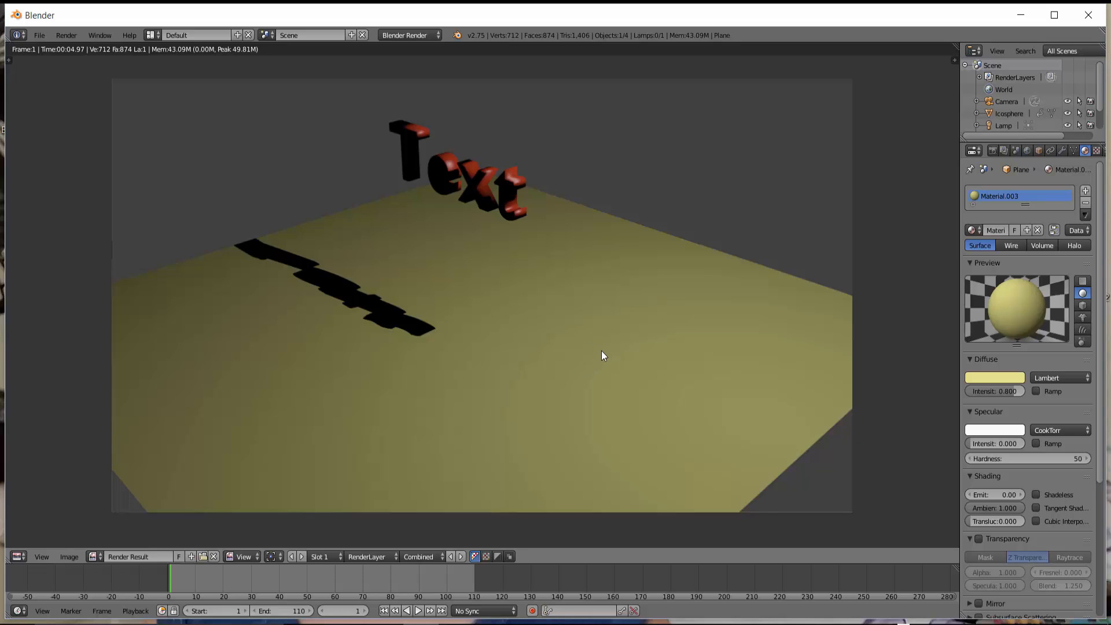
pyautogui.press('Escape')
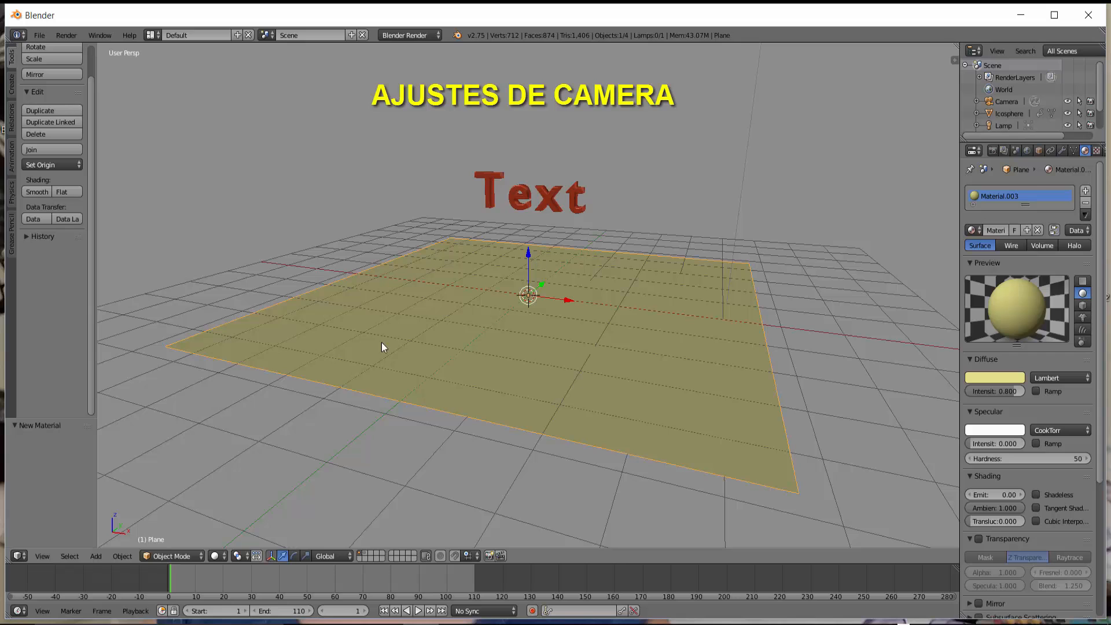
# - Switch the viewport to the camera view and enable Lock Camera to View
pyautogui.click(41, 556)
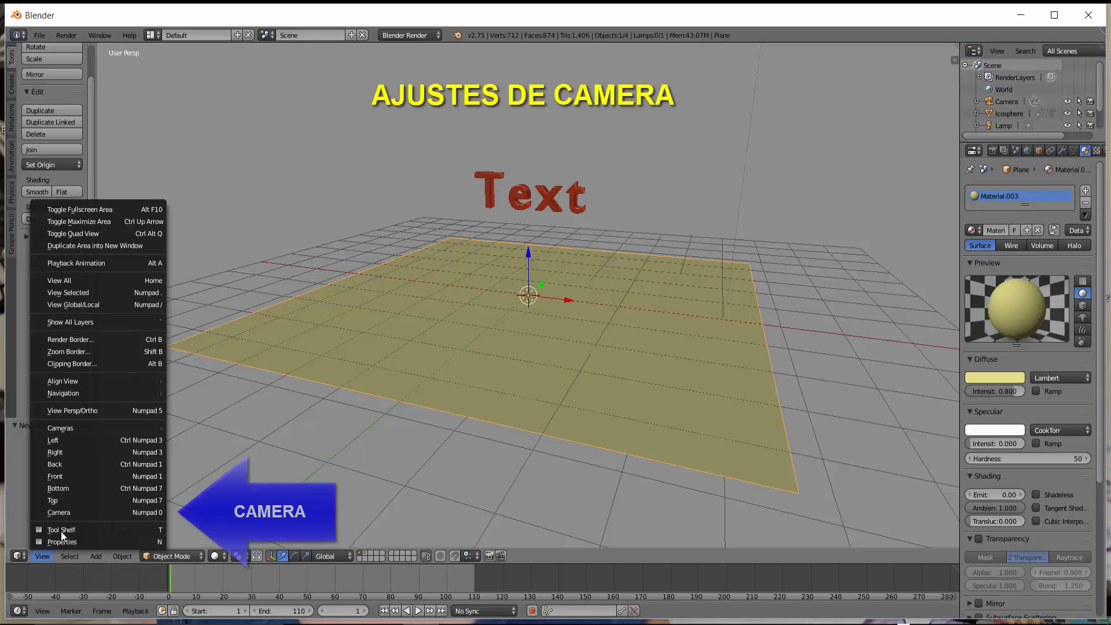
pyautogui.click(68, 513)
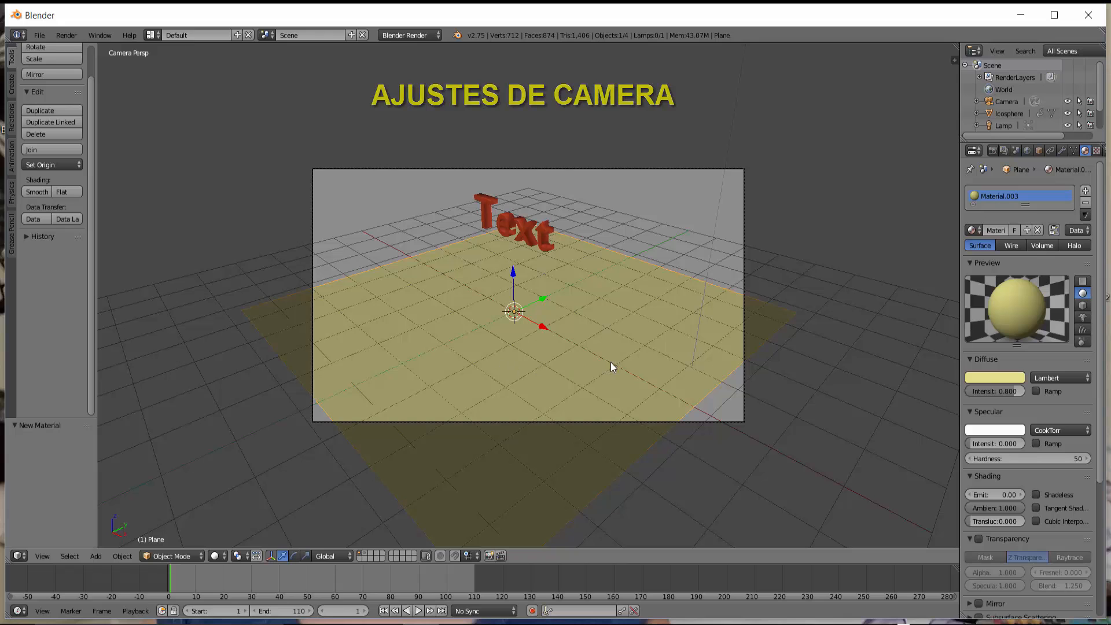
pyautogui.scroll(1, 611, 362)
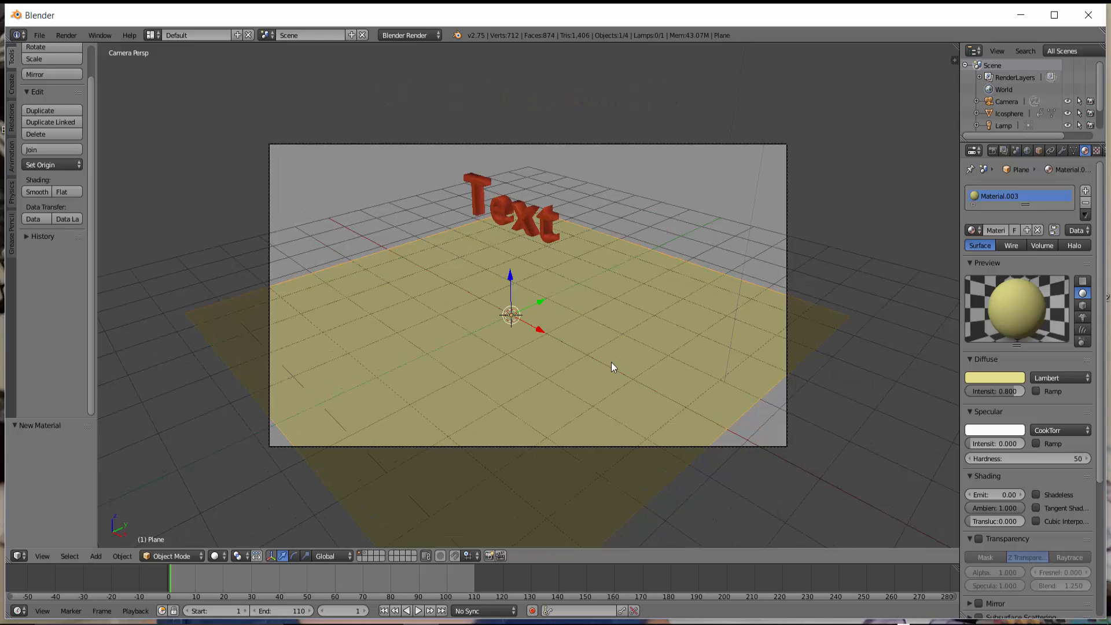
pyautogui.scroll(2, 612, 363)
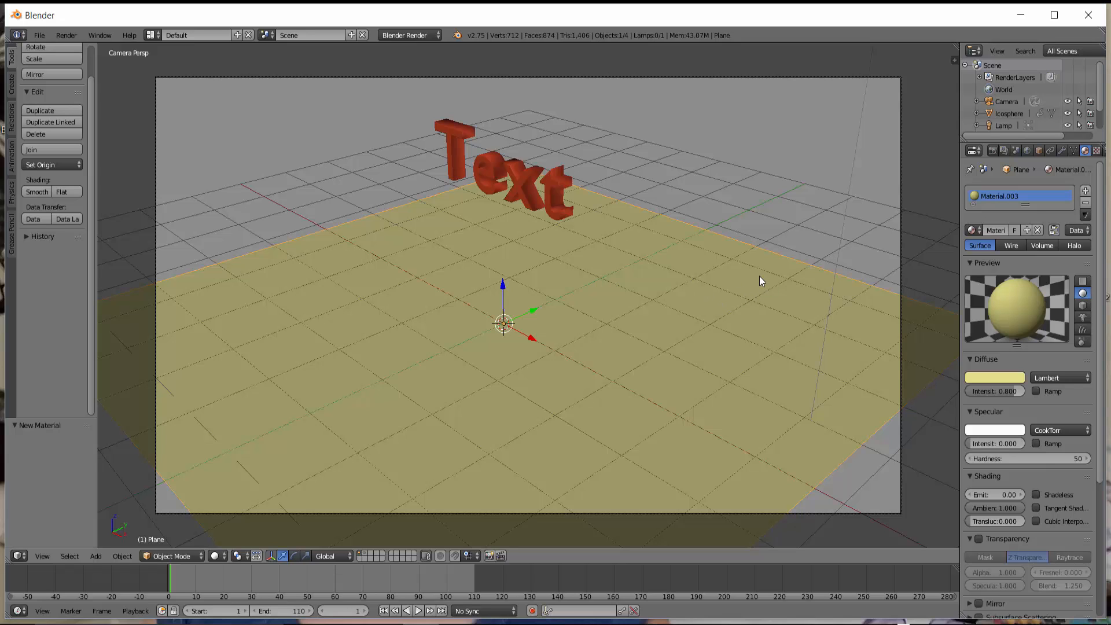
pyautogui.press('n')
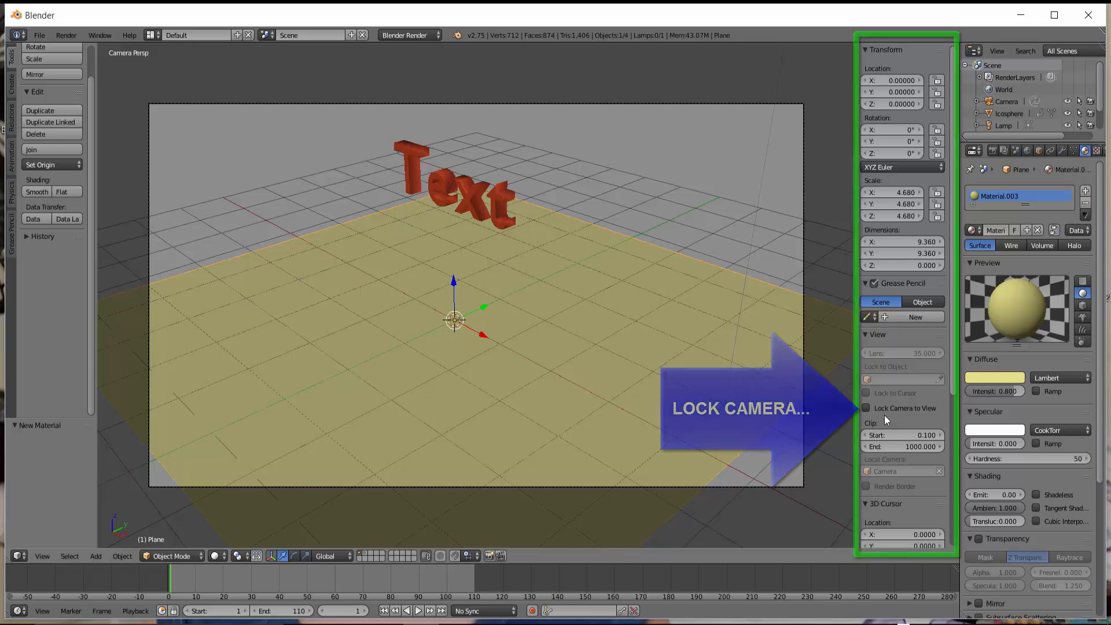
pyautogui.click(865, 408)
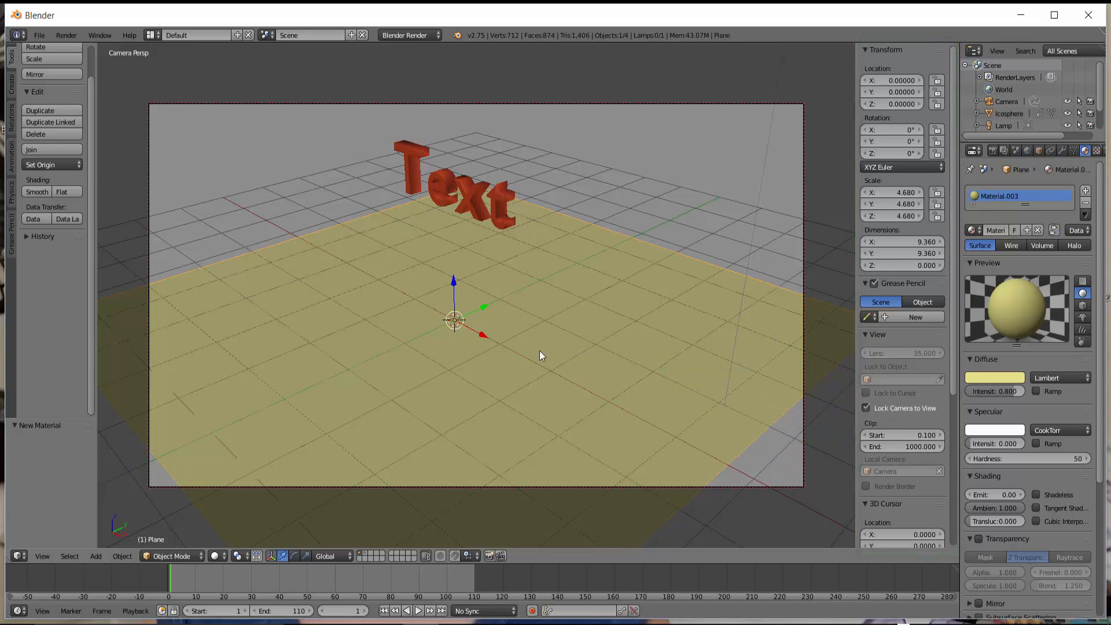
# - Reframe the camera closer, lower and more frontal to the text, and render the frame to check the composition
pyautogui.moveTo(540, 352); pyautogui.dragTo(557, 338, button='middle')
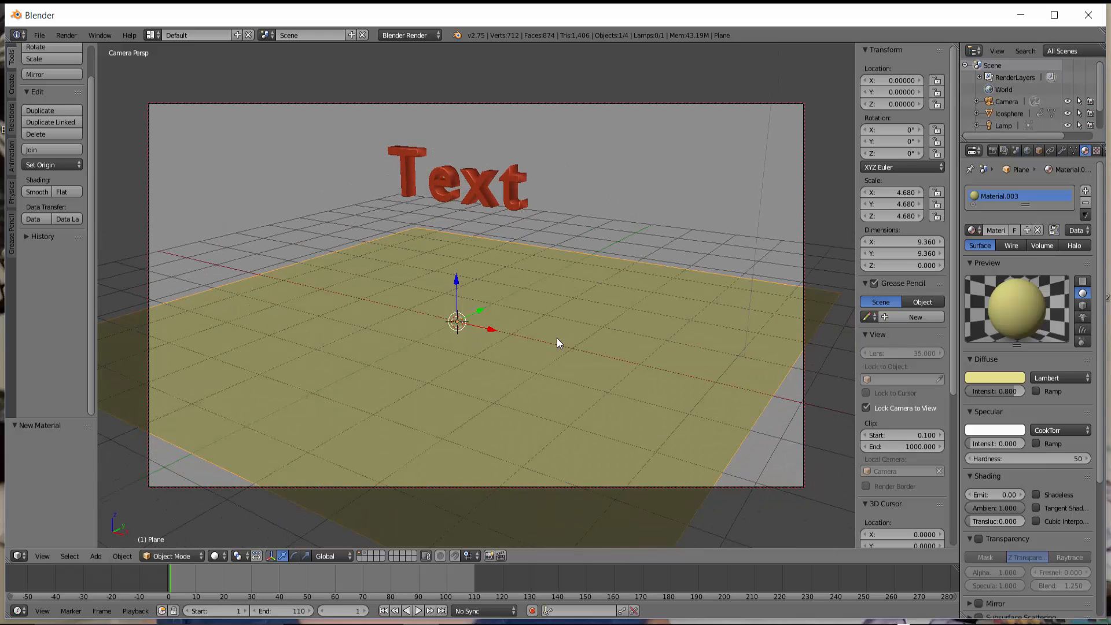
pyautogui.scroll(2, 555, 341)
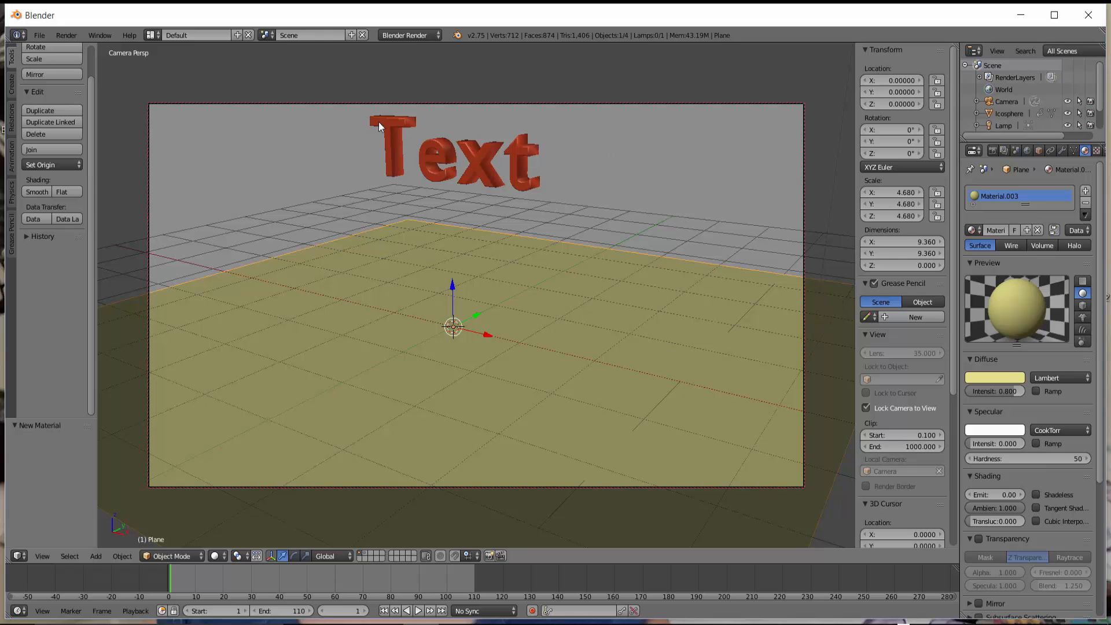
pyautogui.press('F12')
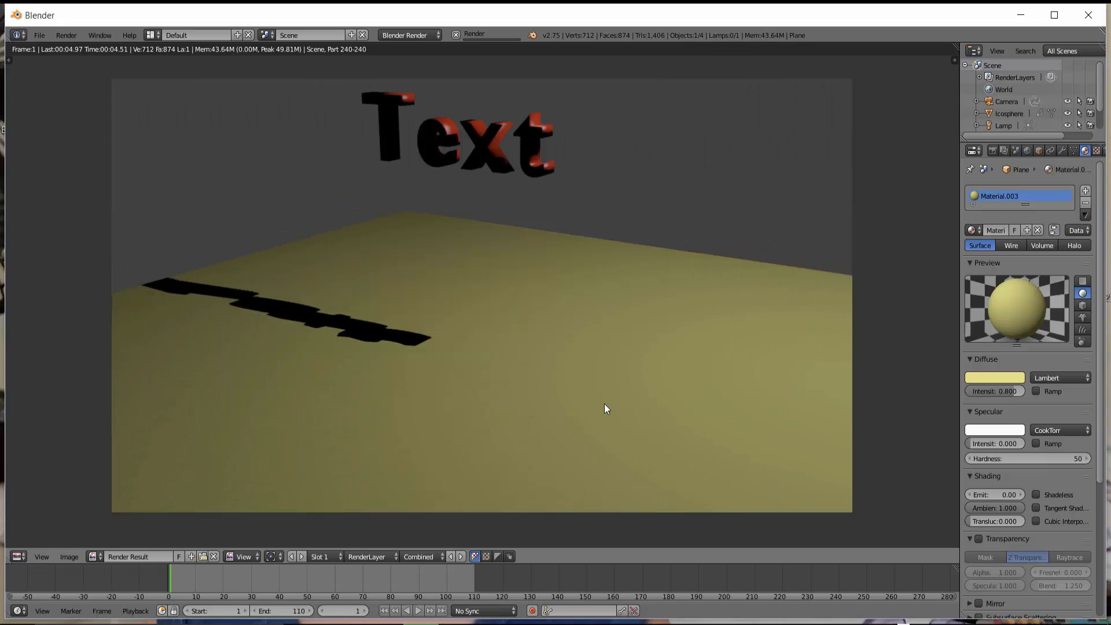
pyautogui.press('Escape')
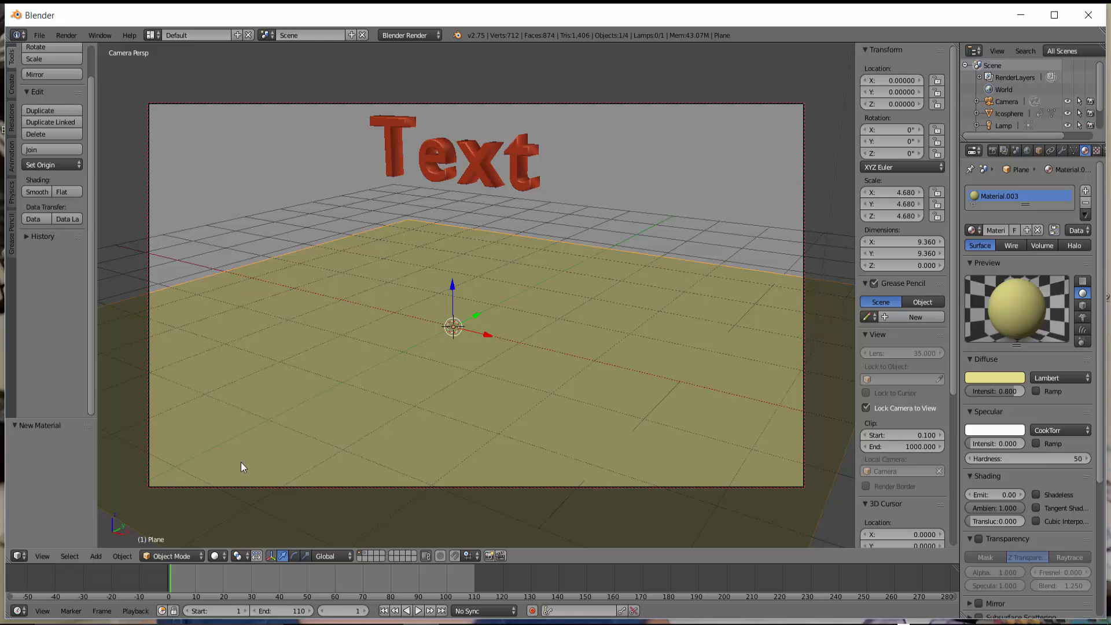
# - In the top view, move the lamp about -3.163 along Y to bring it in front of the text
pyautogui.click(43, 555)
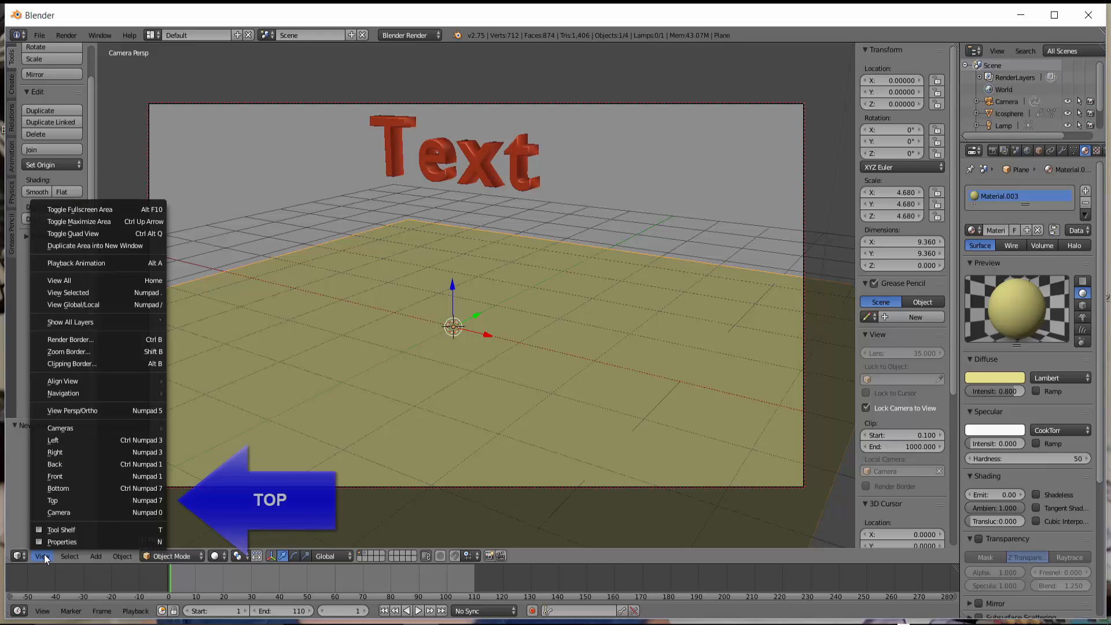
pyautogui.click(60, 498)
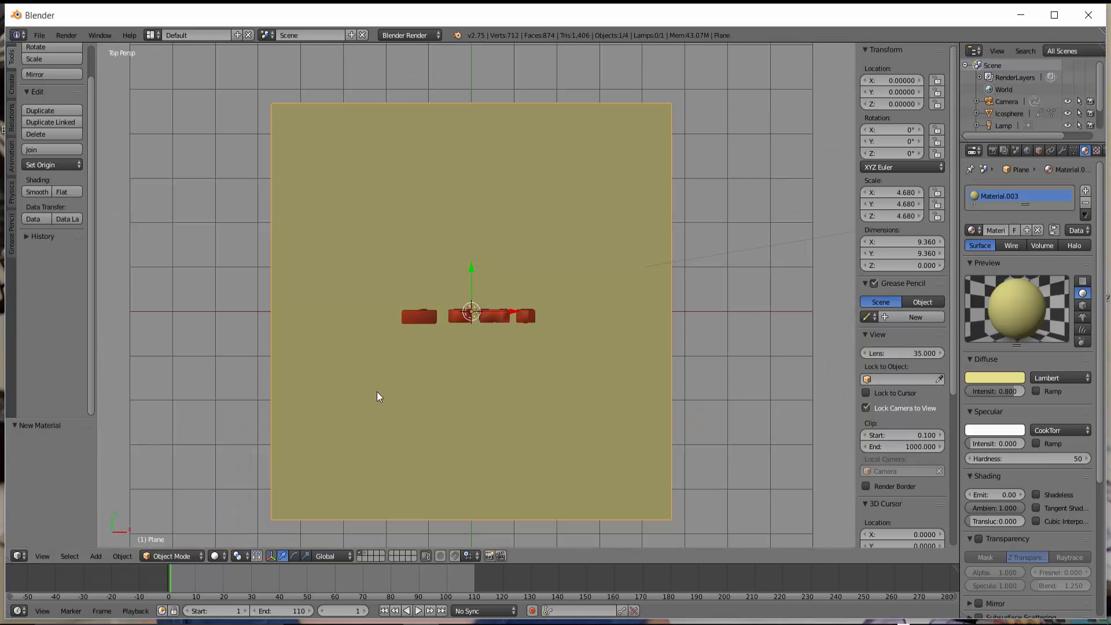
pyautogui.scroll(-3, 689, 397)
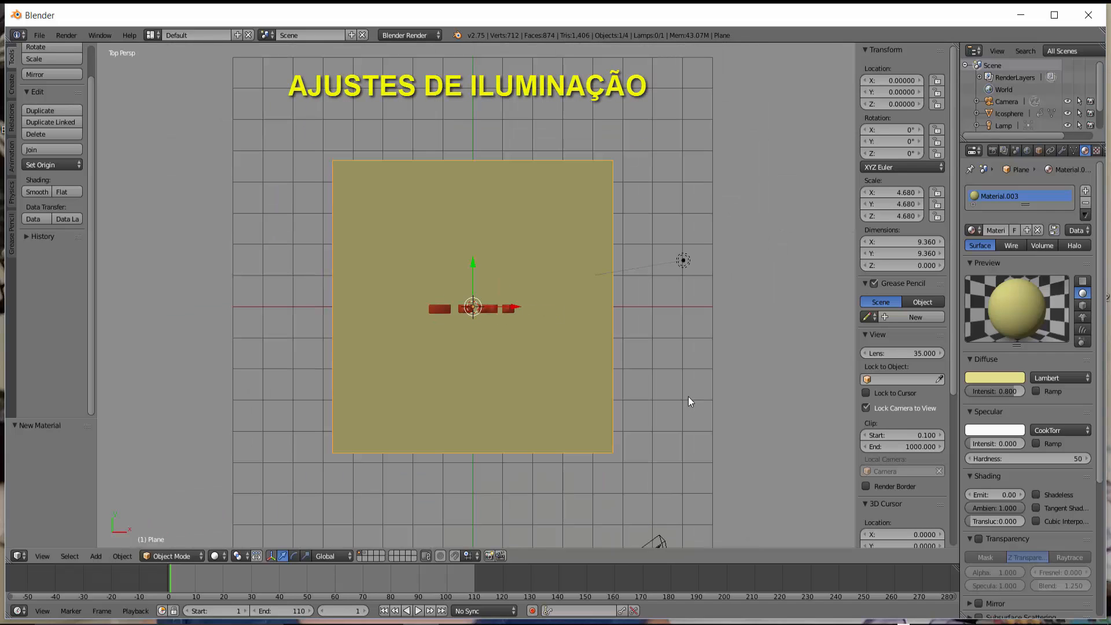
pyautogui.rightClick(685, 263)
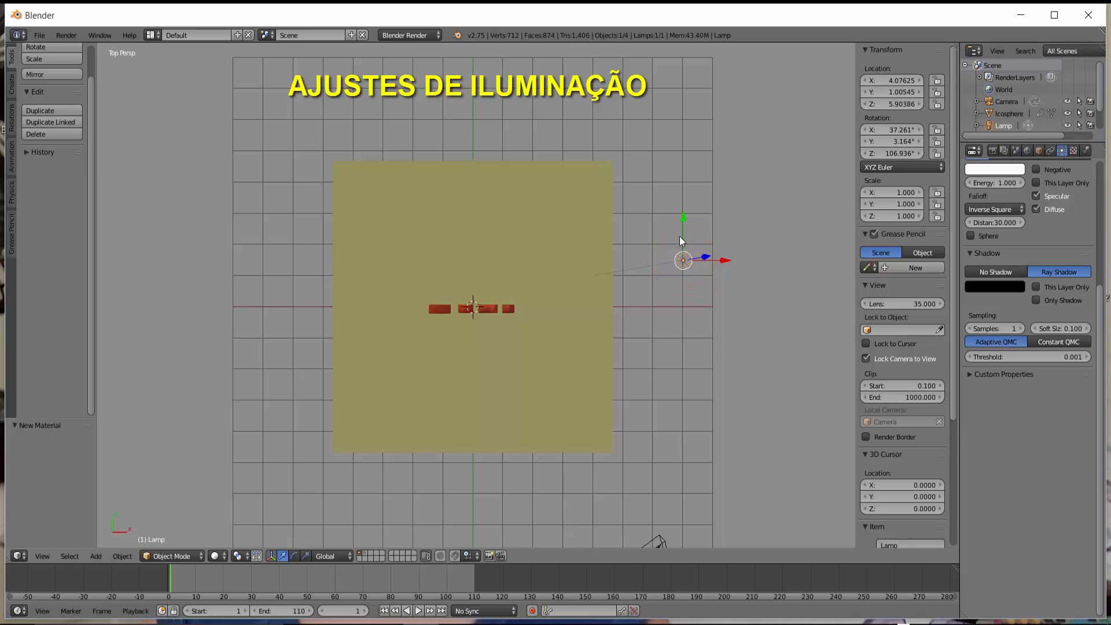
pyautogui.moveTo(683, 216); pyautogui.dragTo(662, 402)
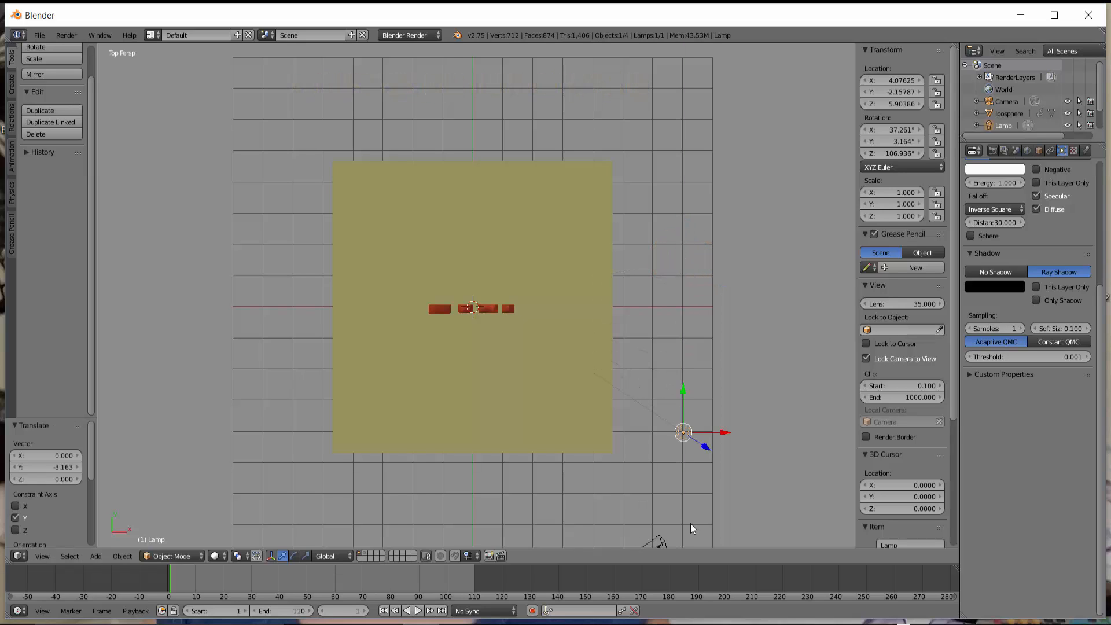
# - Duplicate the lamp and move the copy about -6.703 along the X axis
pyautogui.scroll(-1, 654, 516)
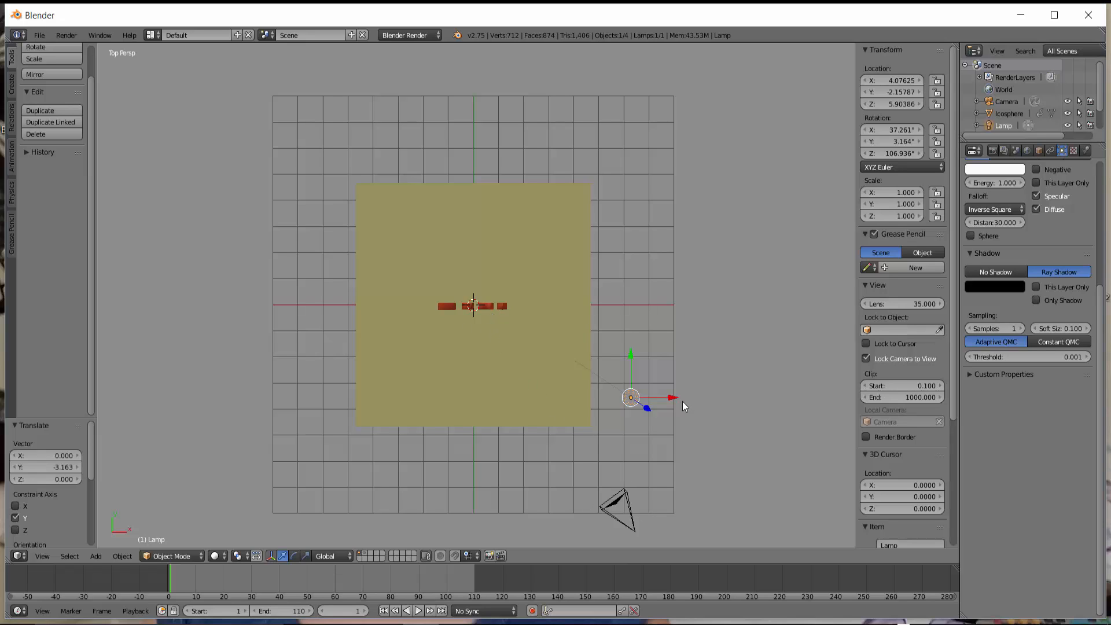
pyautogui.hotkey('shift', 'd')
pyautogui.press('x')
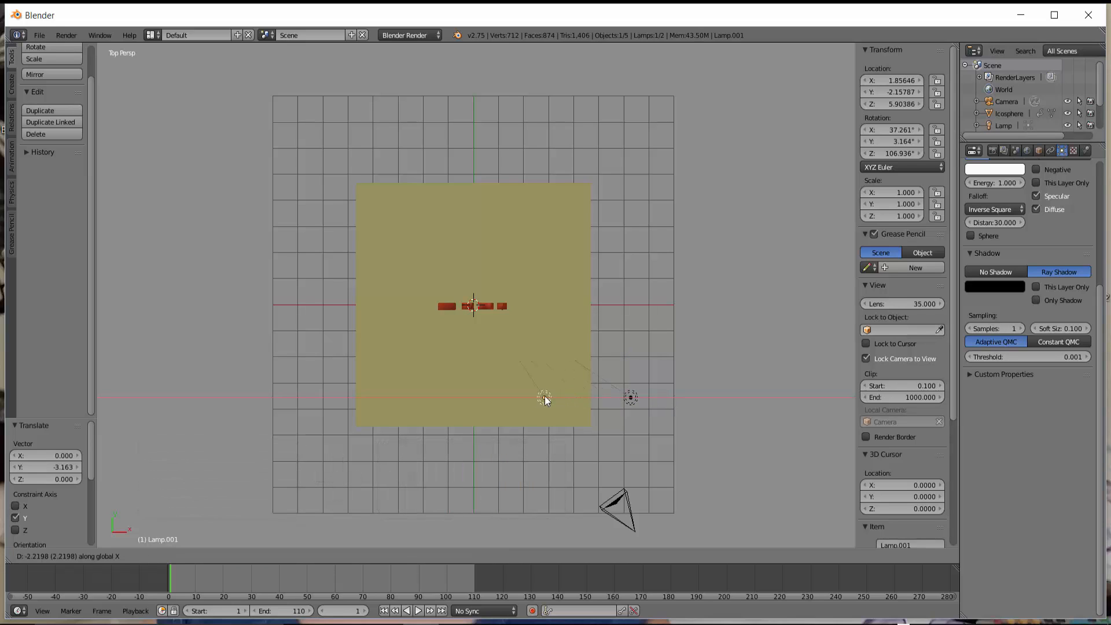
pyautogui.click(415, 395)
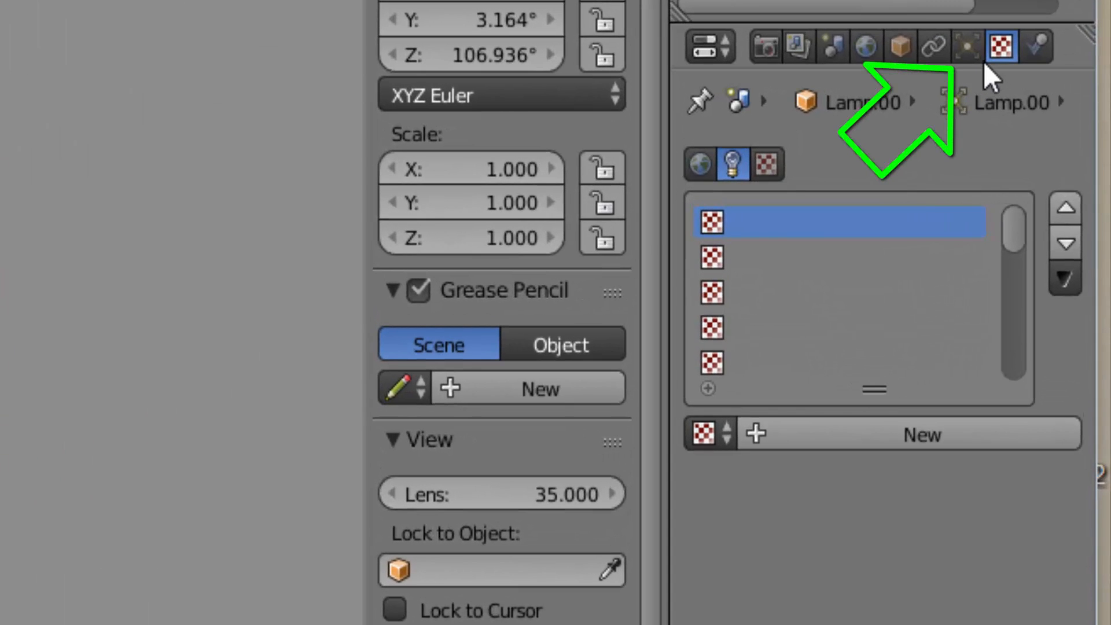
# - Set the duplicated lamp to No Shadow in its lamp settings
pyautogui.click(969, 49)
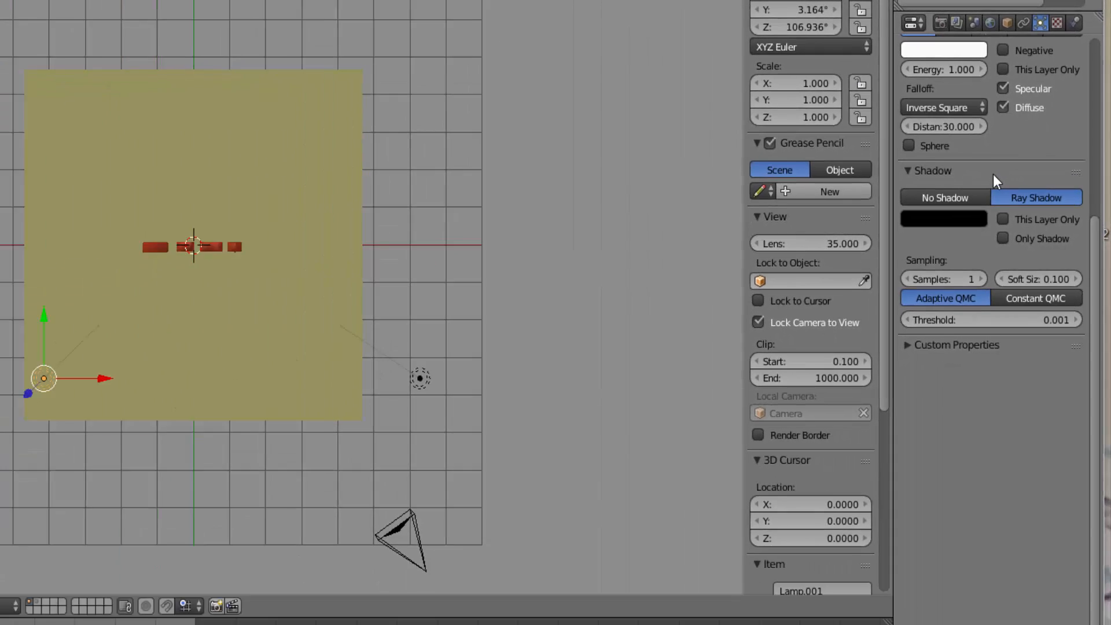
pyautogui.scroll(7, 870, 356)
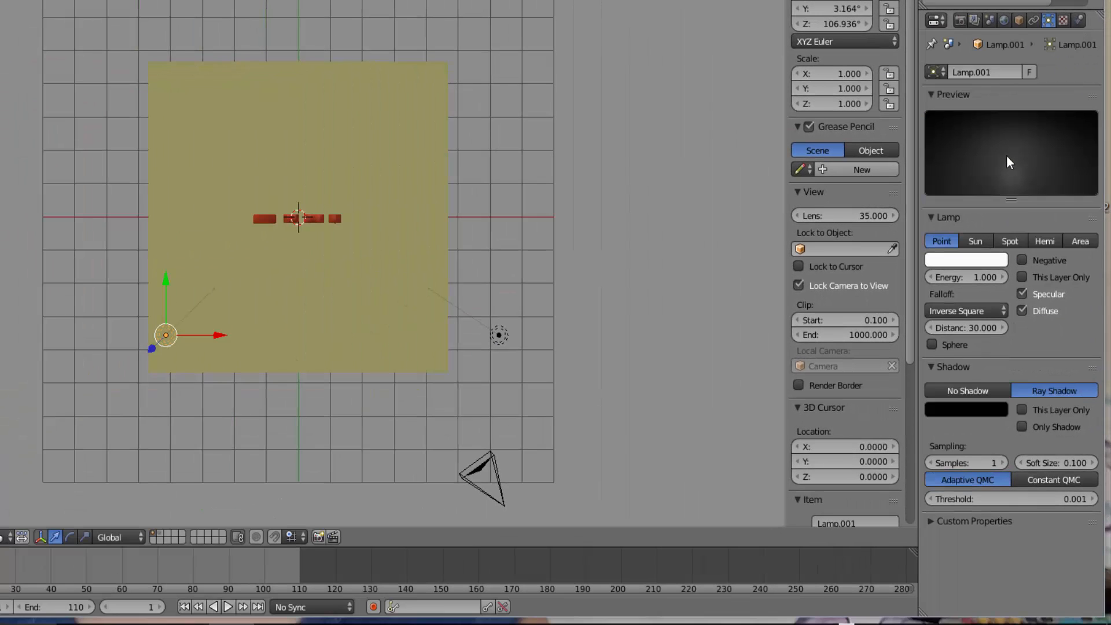
pyautogui.click(950, 392)
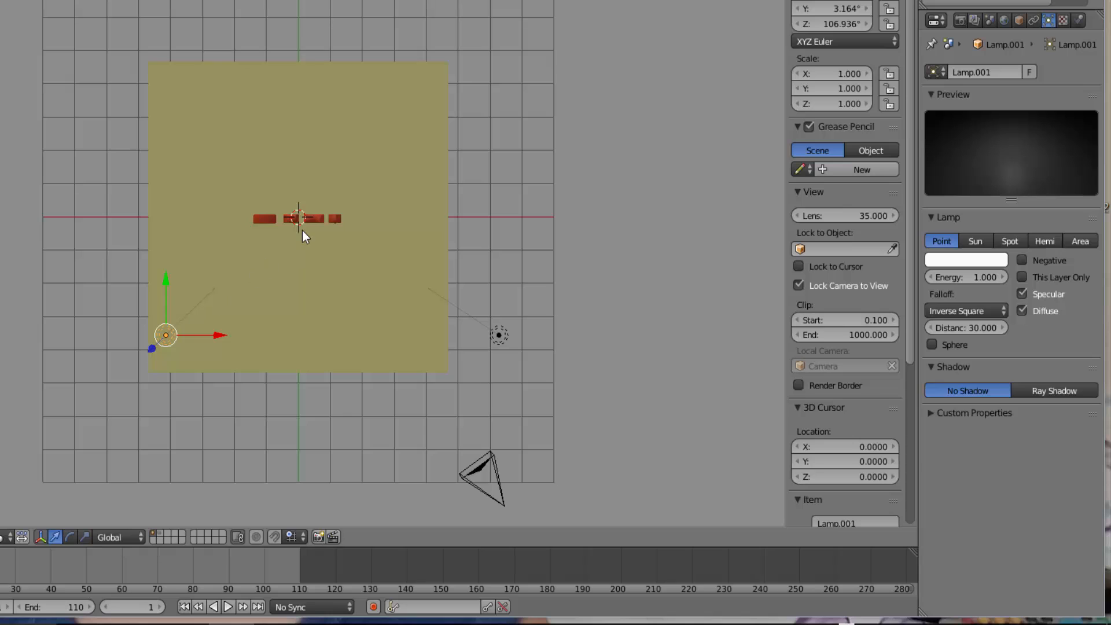
# - Change the original lamp's shadow colour to medium grey and render the frame to check the lighting
pyautogui.rightClick(499, 336)
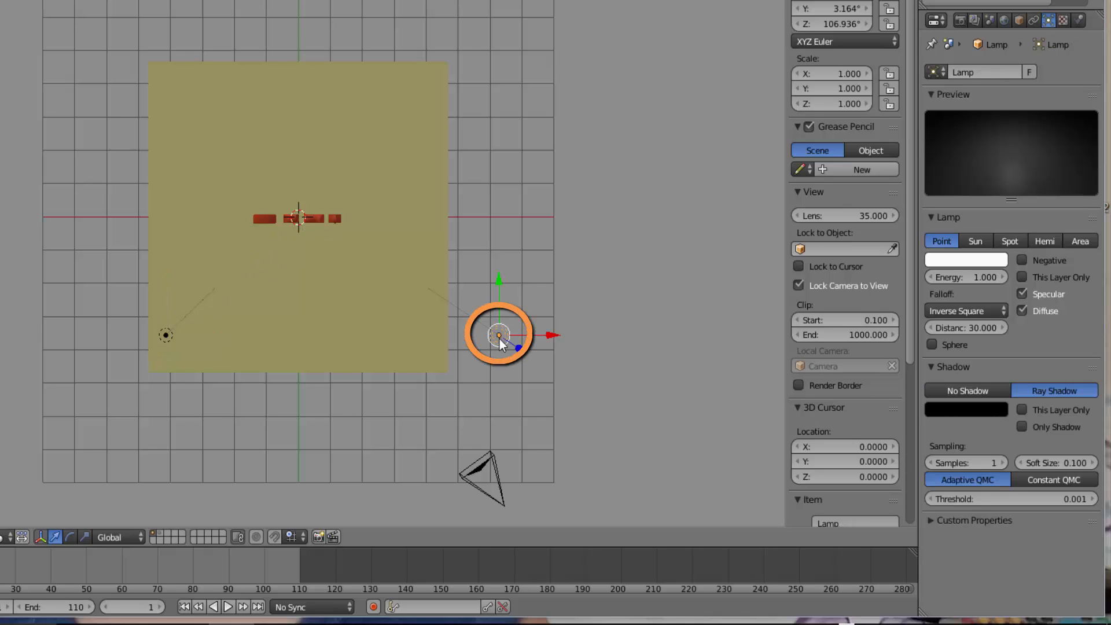
pyautogui.click(970, 409)
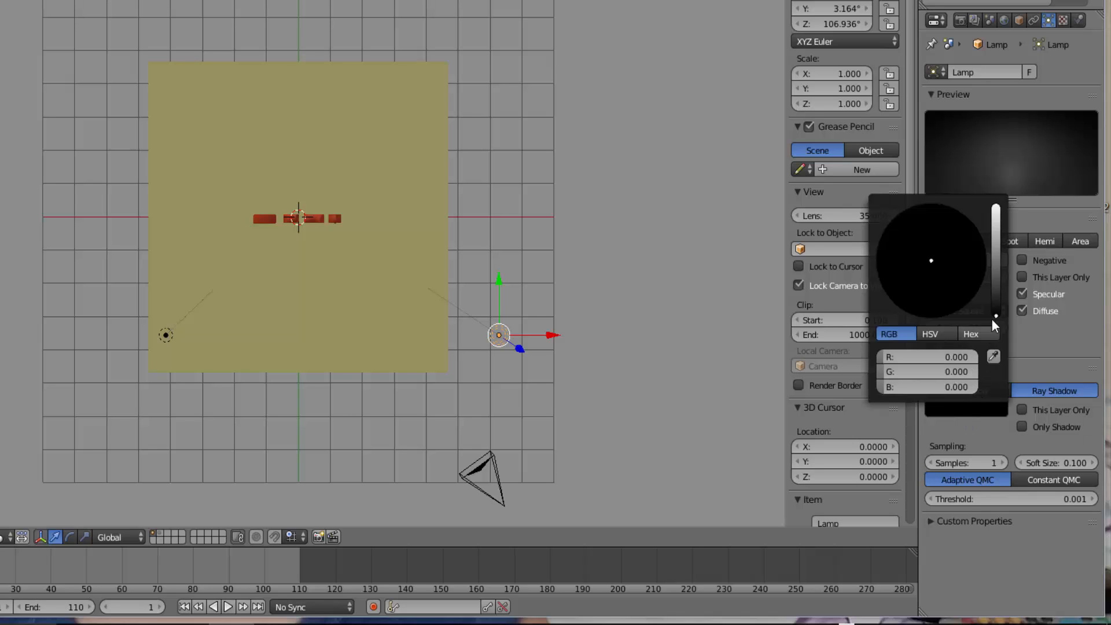
pyautogui.click(996, 259)
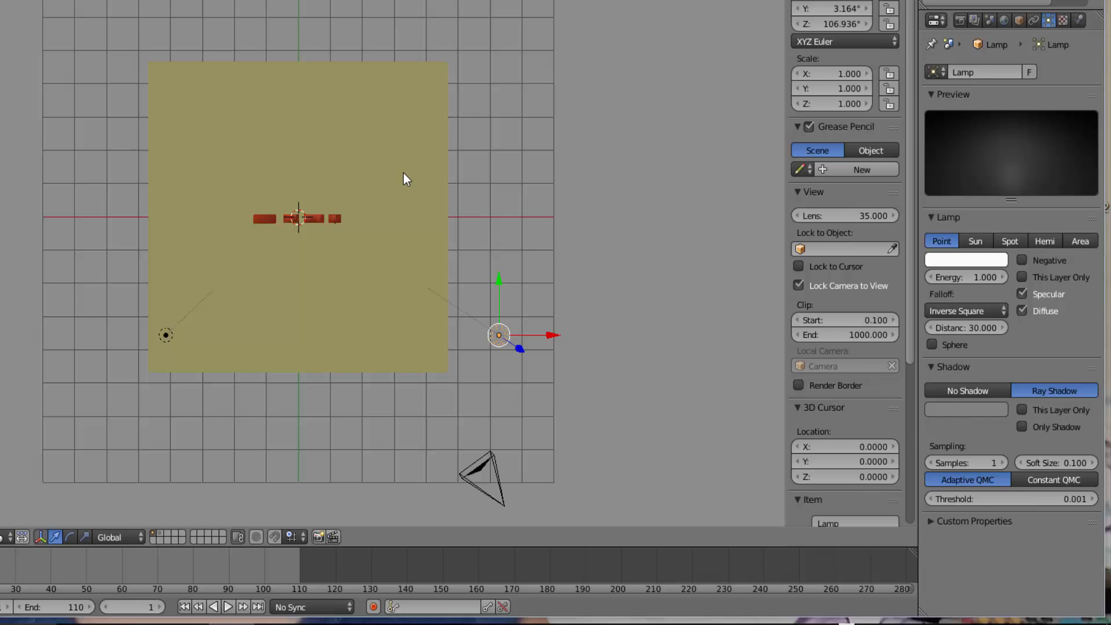
pyautogui.press('F12')
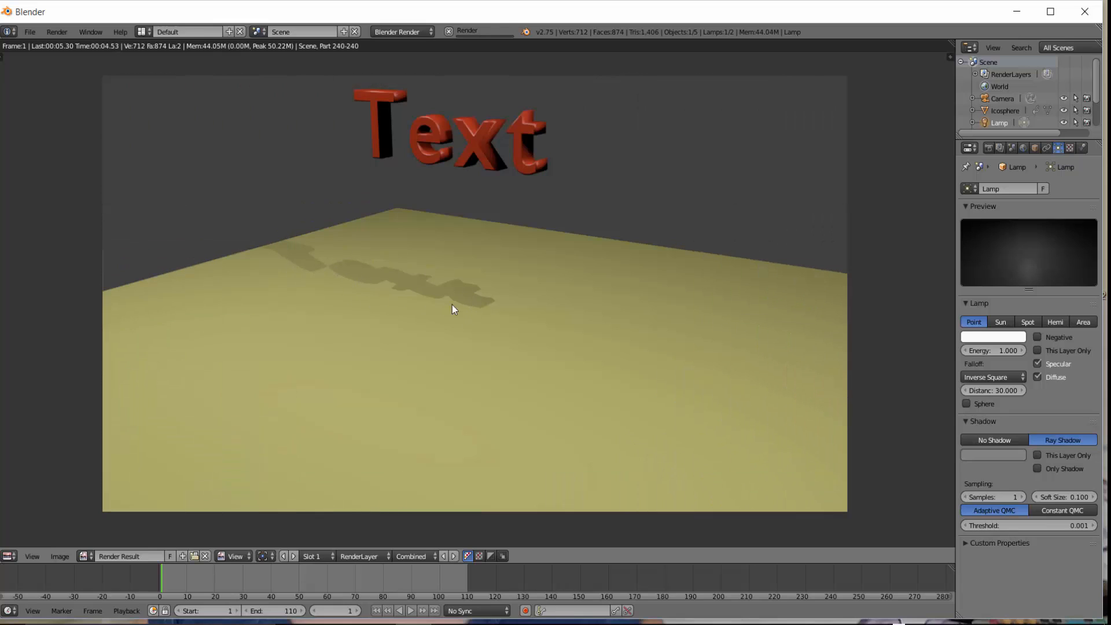
pyautogui.press('Escape')
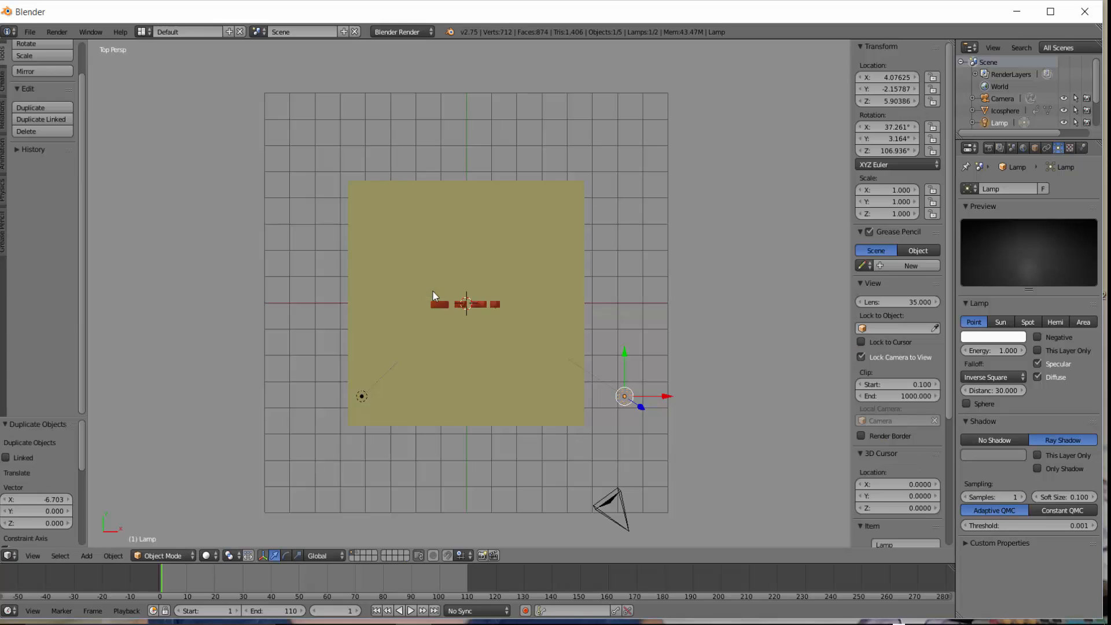
# - Switch to the front view, select the text mesh and hide the viewport's properties sidebar
pyautogui.click(33, 556)
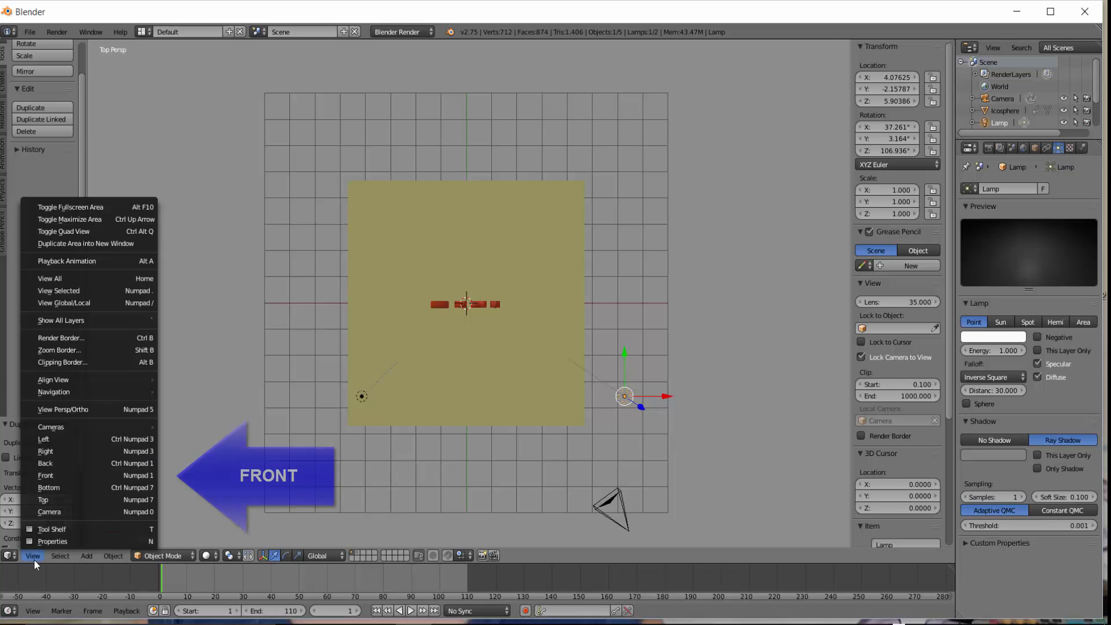
pyautogui.click(58, 475)
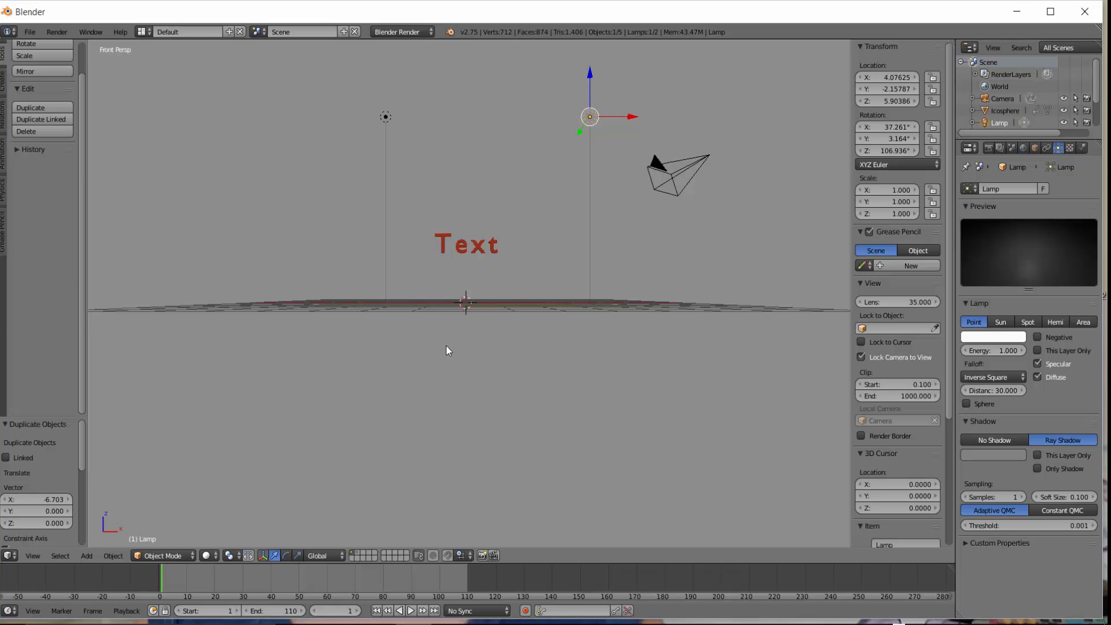
pyautogui.scroll(5, 446, 346)
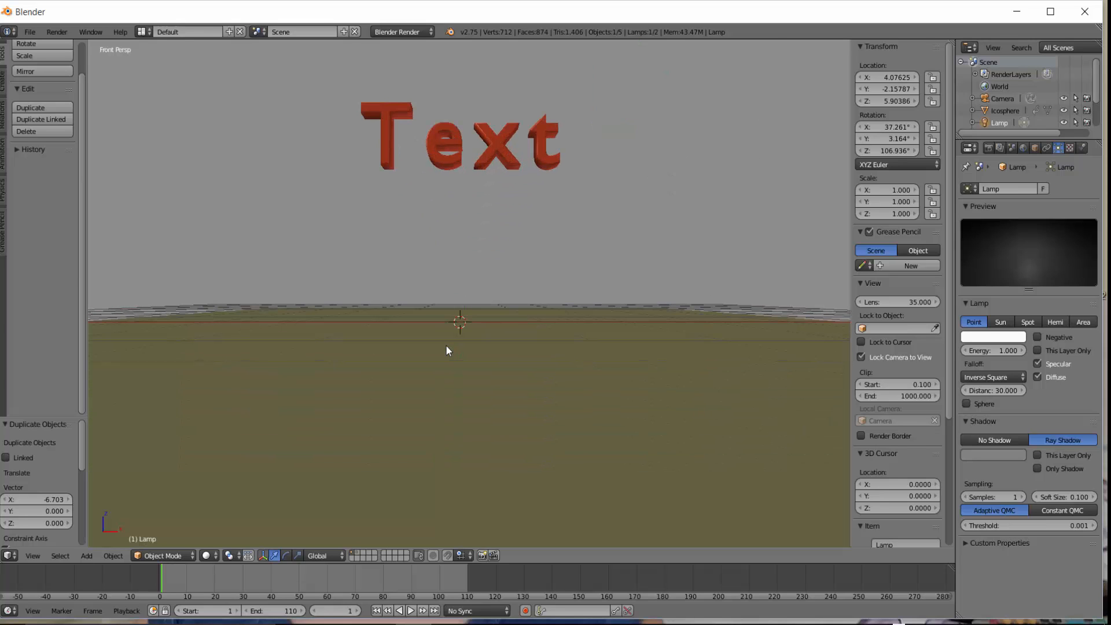
pyautogui.scroll(-2, 446, 346)
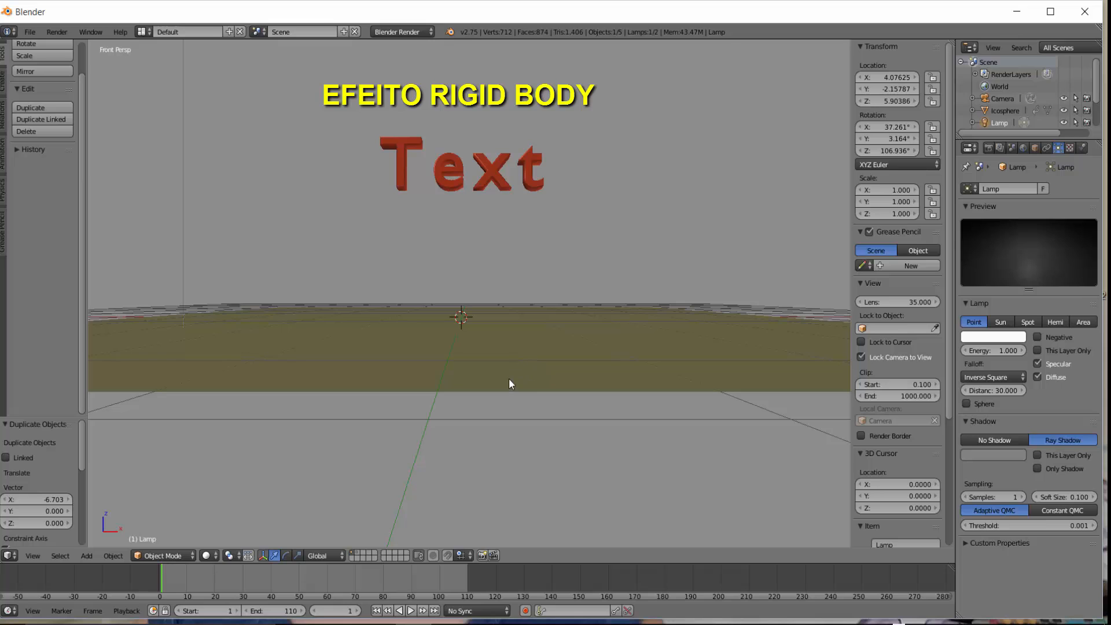
pyautogui.rightClick(502, 161)
pyautogui.press('n')
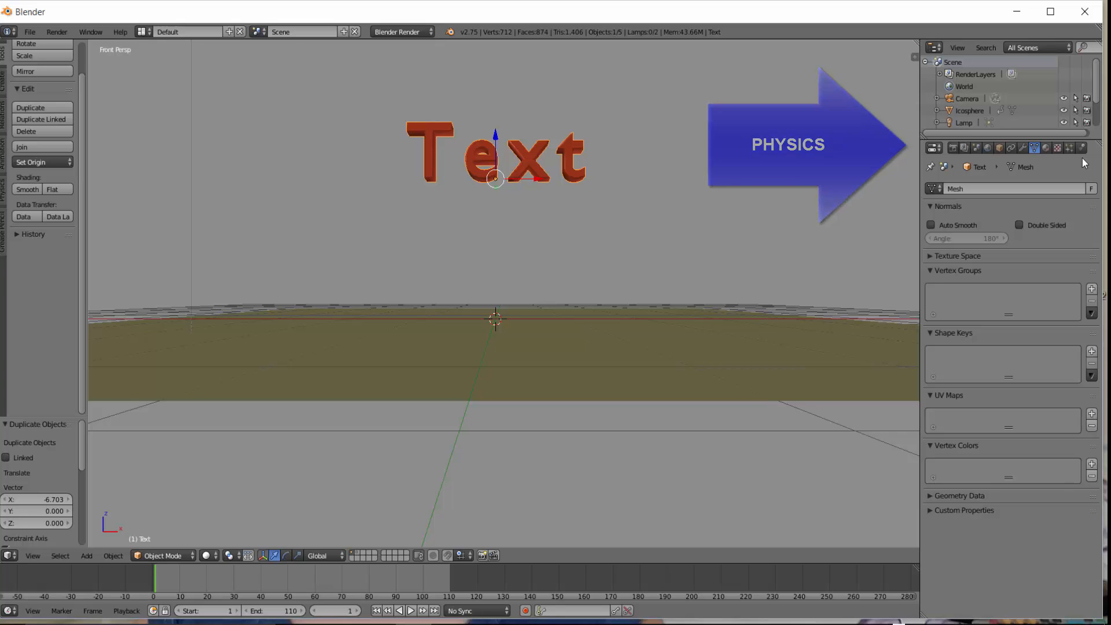
# - Add rigid body physics to the text mesh and set its collision shape to Mesh
pyautogui.click(1082, 149)
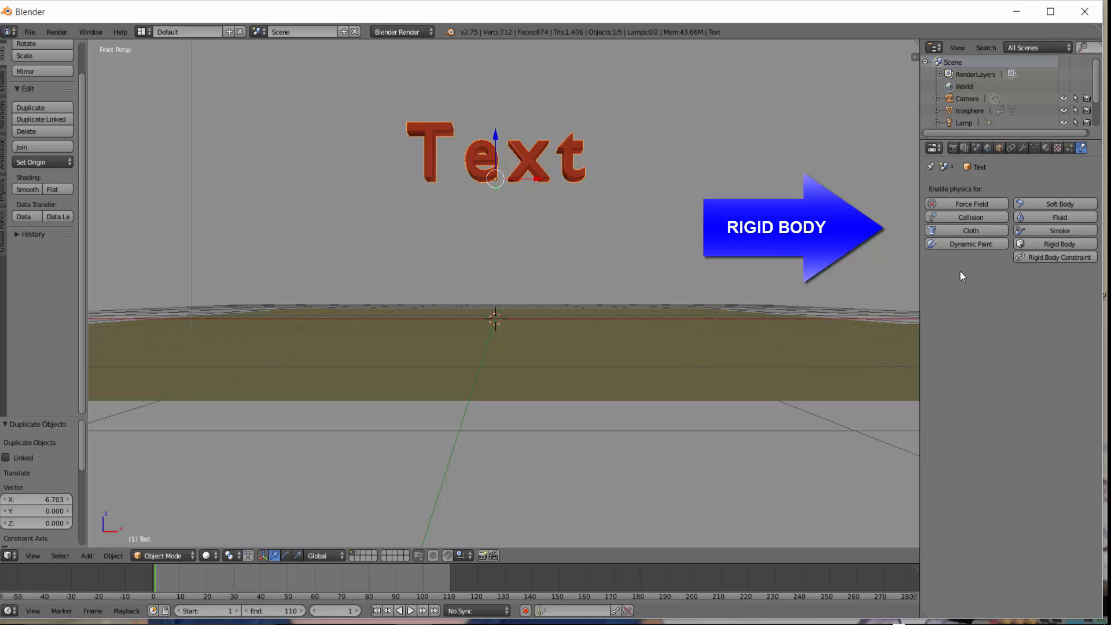
pyautogui.click(1067, 245)
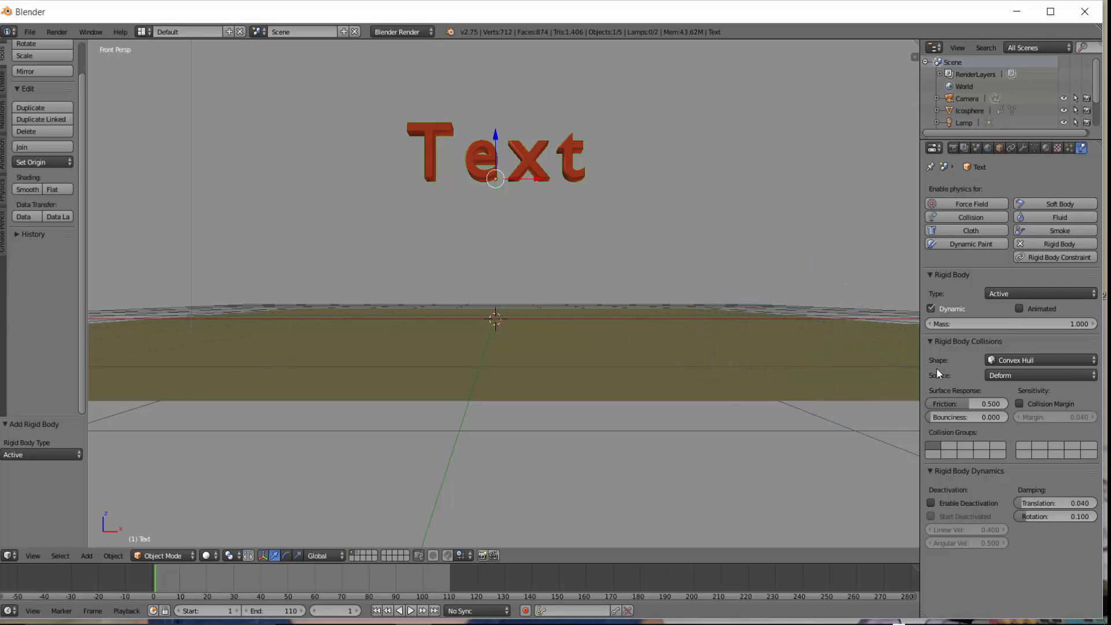
pyautogui.click(1092, 360)
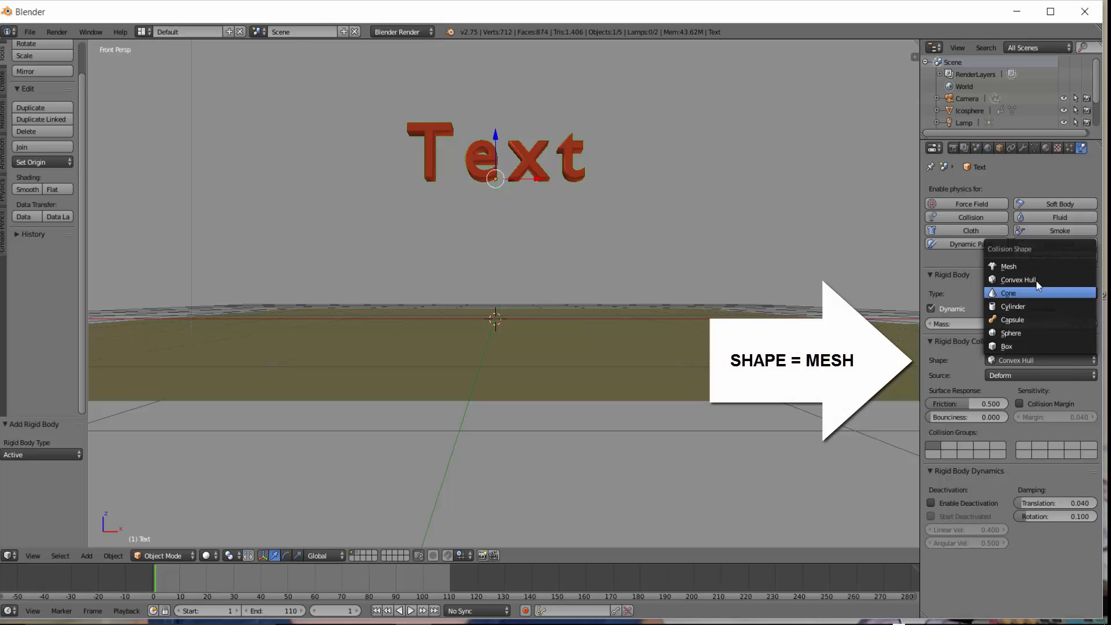
pyautogui.click(1016, 267)
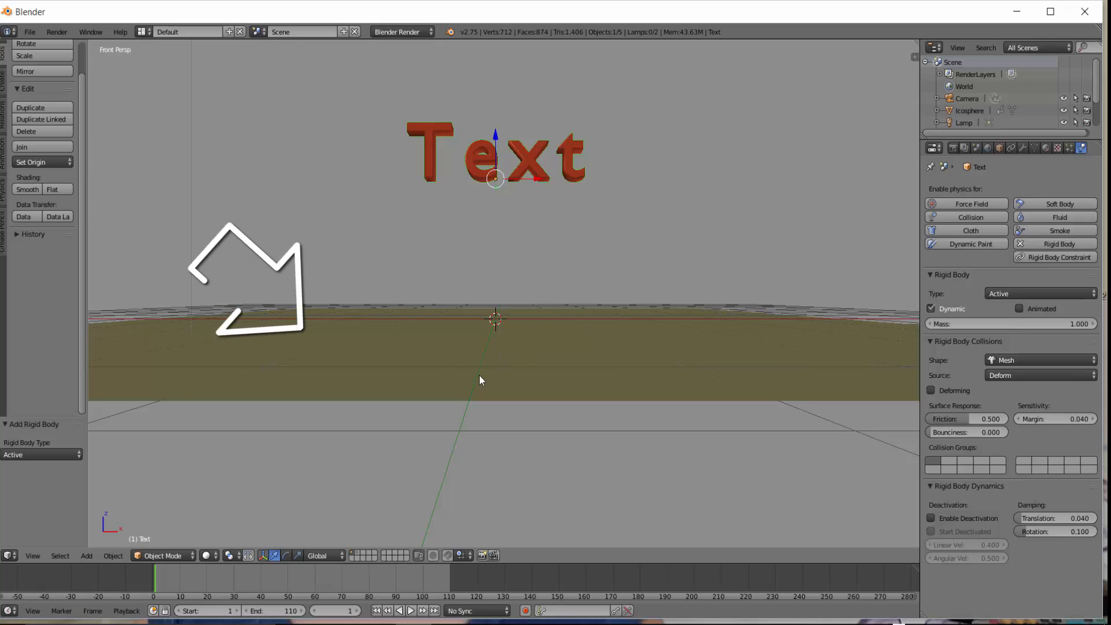
# - Make the yellow plane a Passive rigid body and play the animation to check the text's fall
pyautogui.rightClick(534, 353)
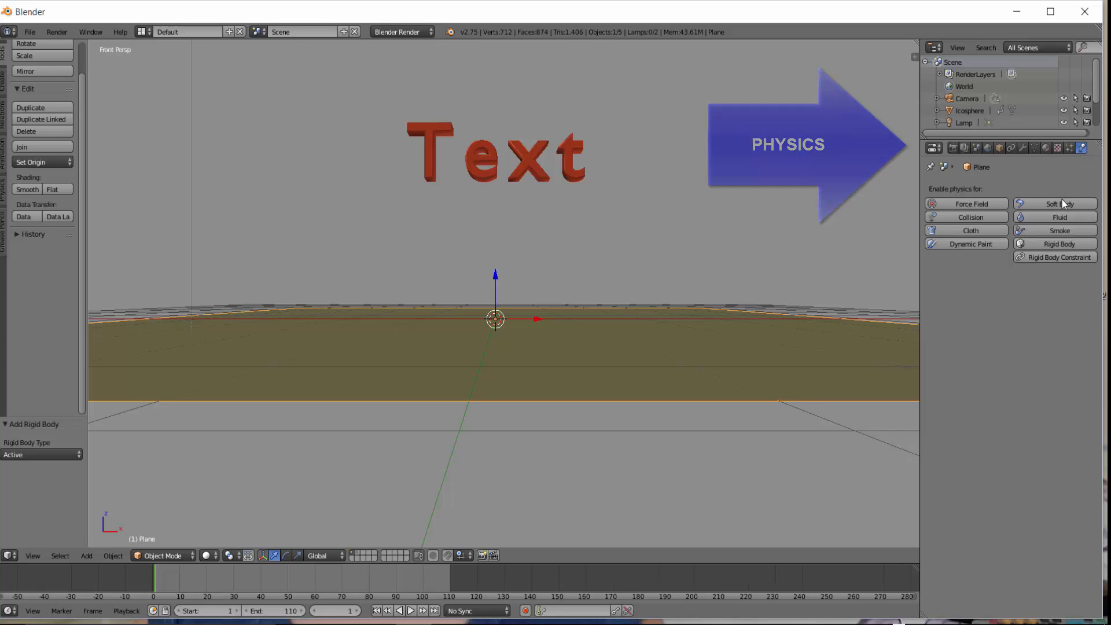
pyautogui.click(1054, 247)
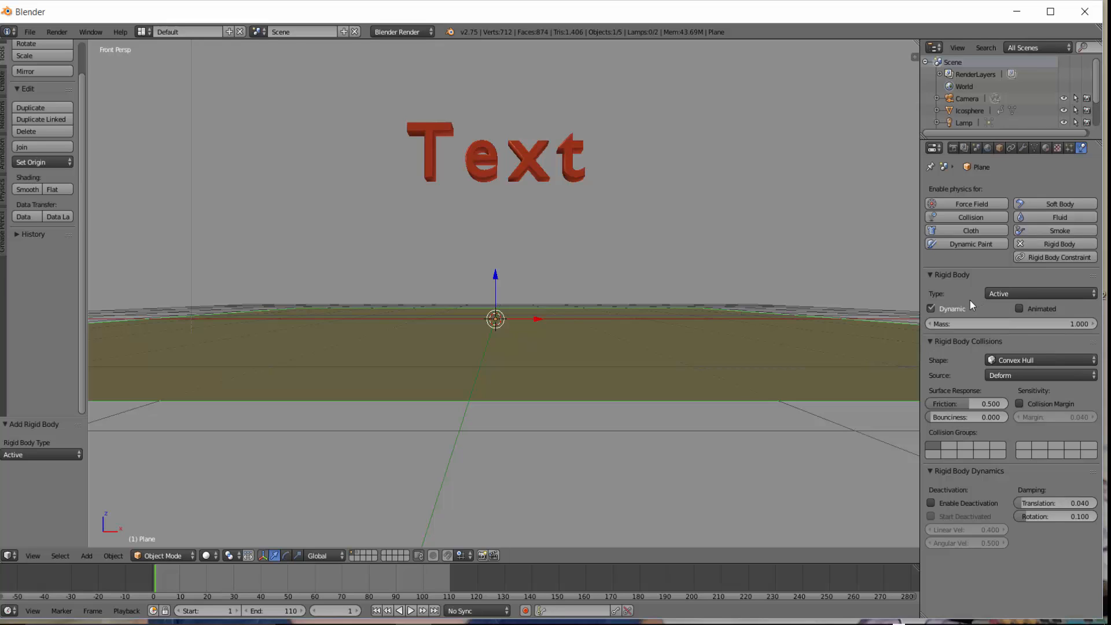
pyautogui.click(1097, 295)
pyautogui.click(1032, 269)
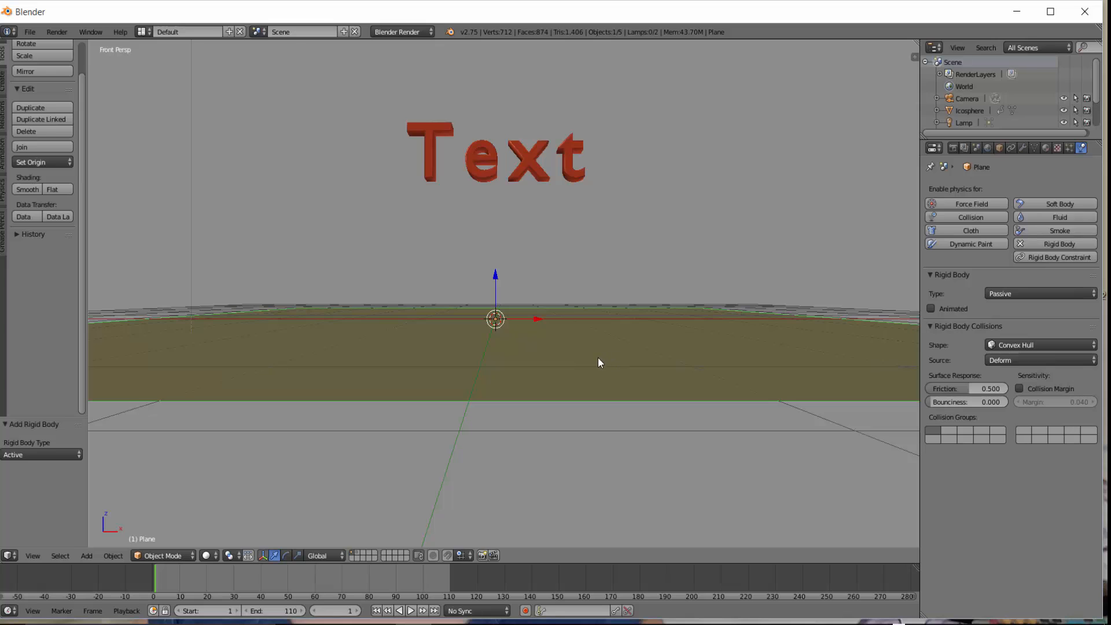
pyautogui.click(411, 611)
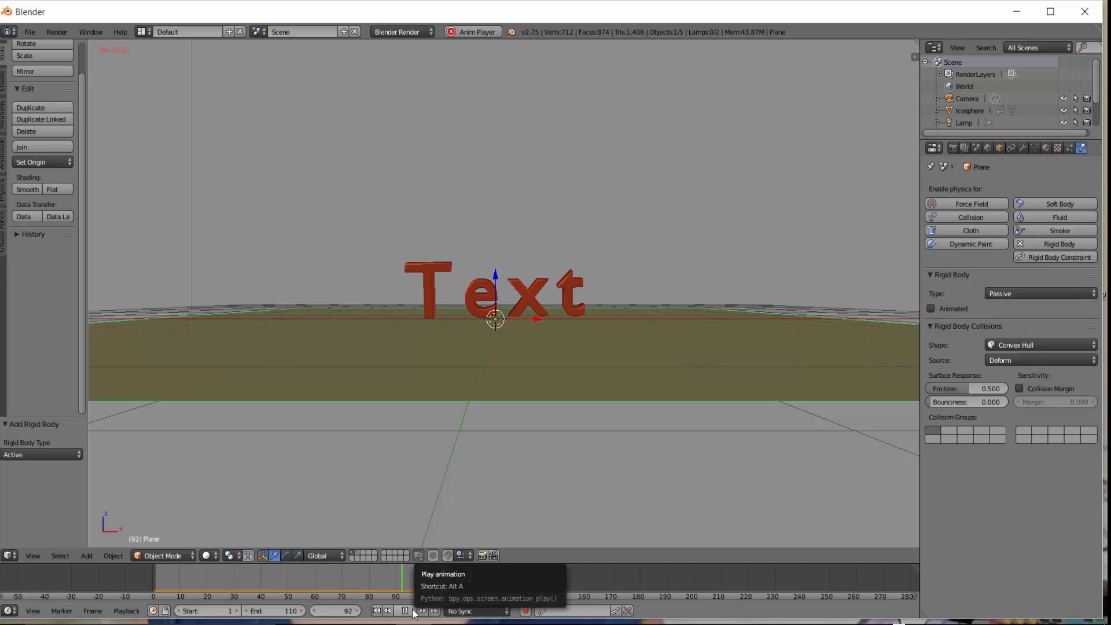
pyautogui.click(410, 611)
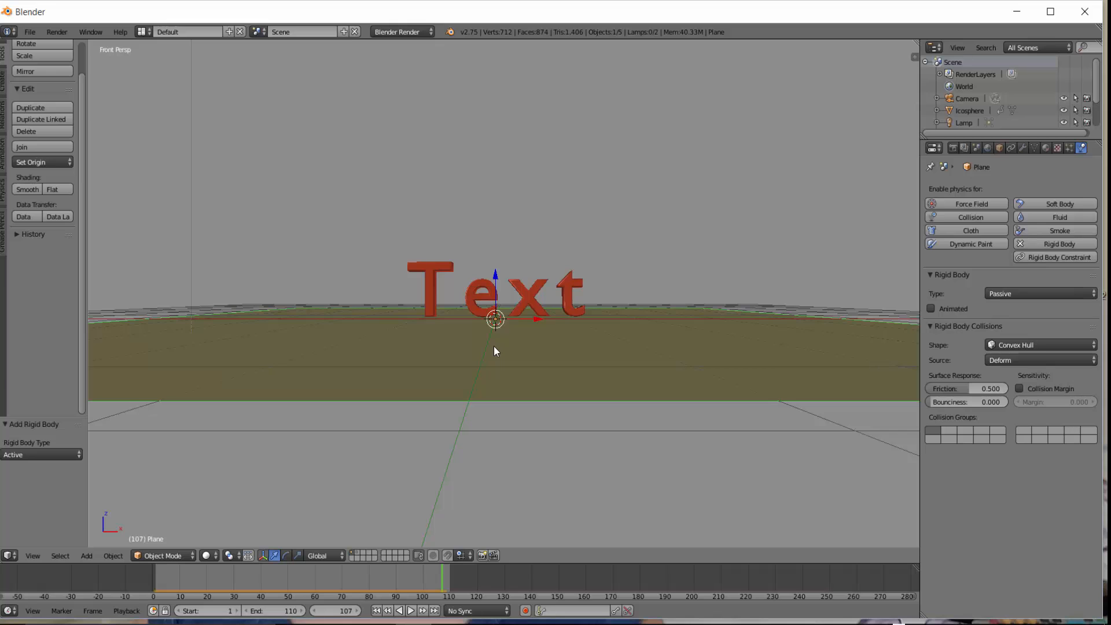
# - Go back to frame 1, add a new particle system to the text and play the animation to preview it
pyautogui.moveTo(493, 348); pyautogui.dragTo(496, 380, button='middle')
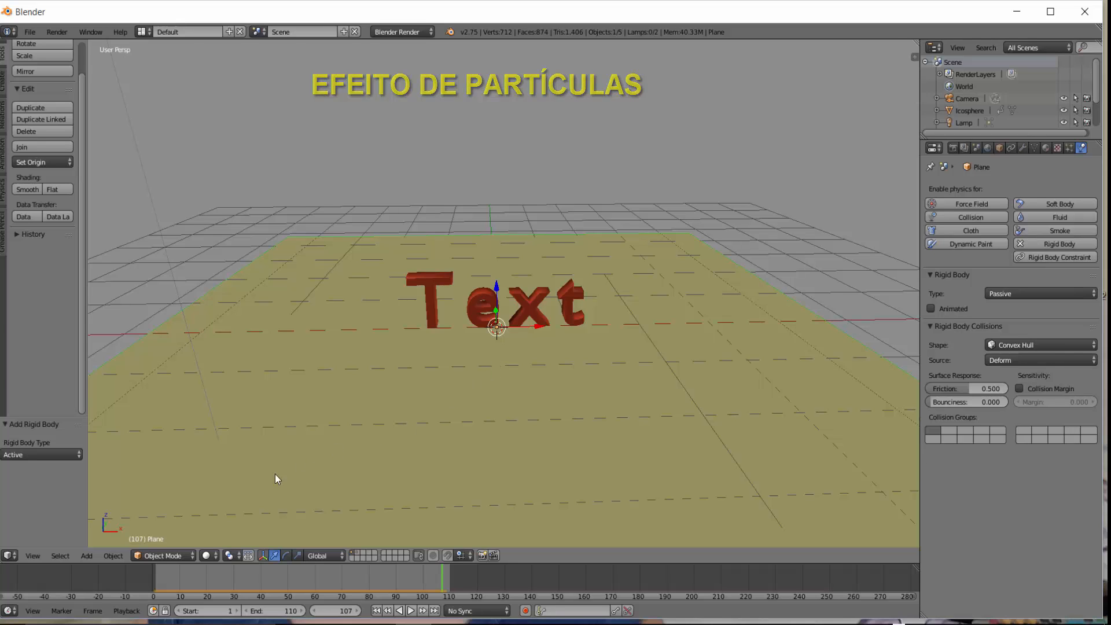
pyautogui.click(155, 568)
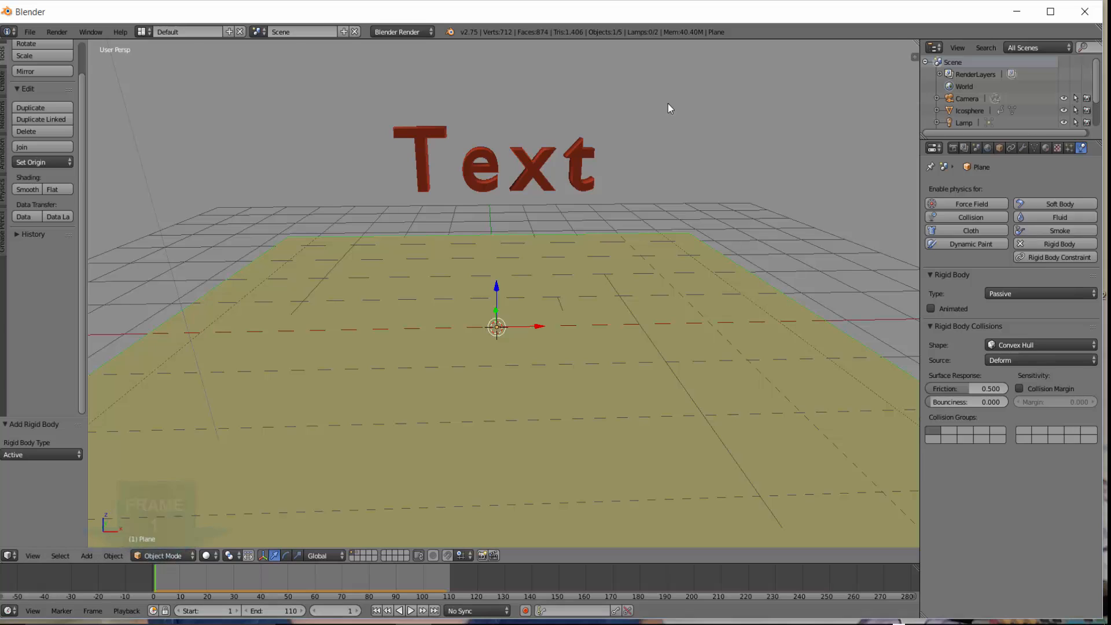
pyautogui.rightClick(578, 153)
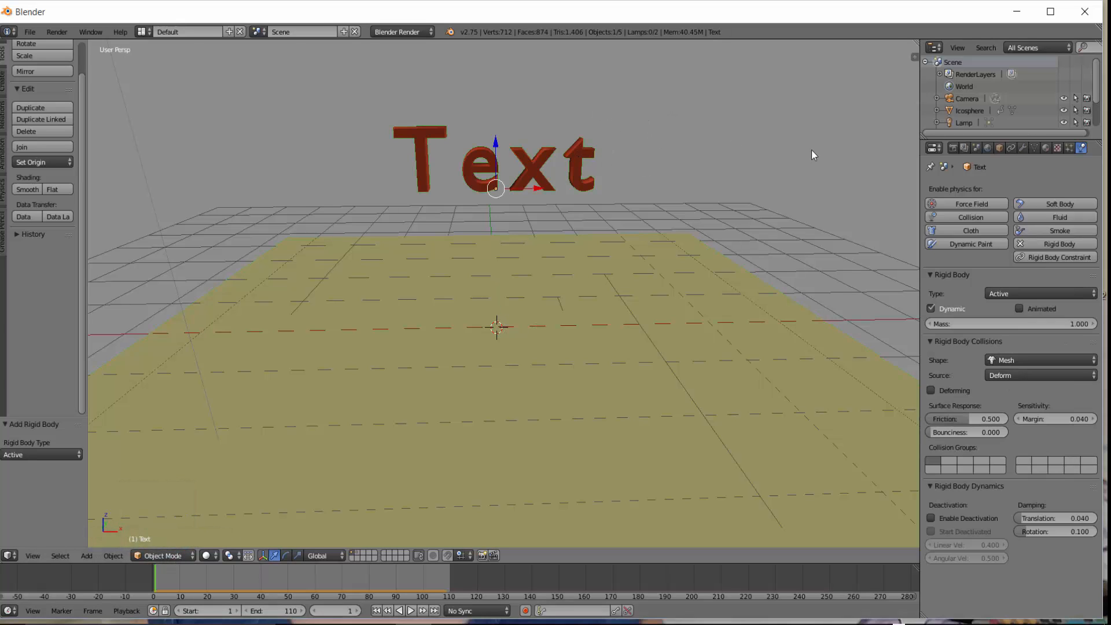
pyautogui.click(1069, 149)
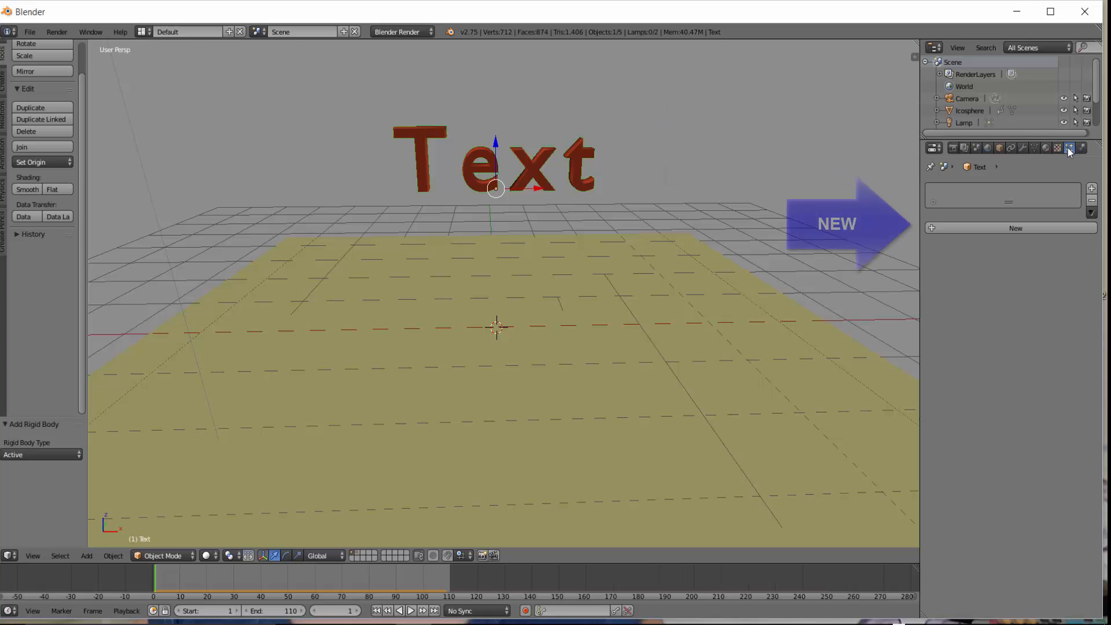
pyautogui.click(1020, 230)
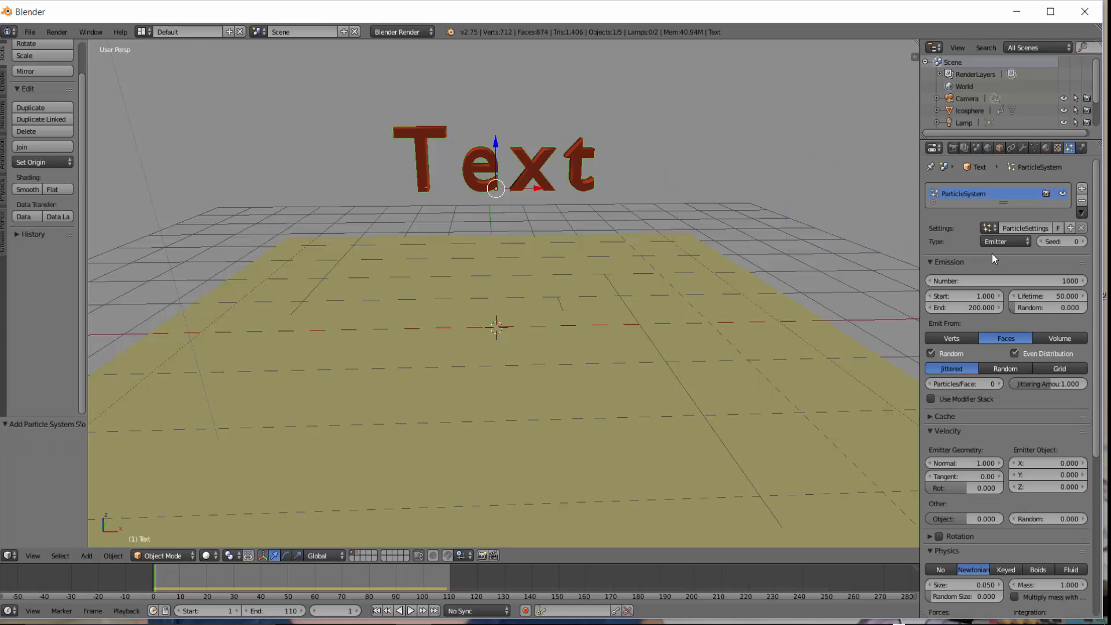
pyautogui.click(409, 614)
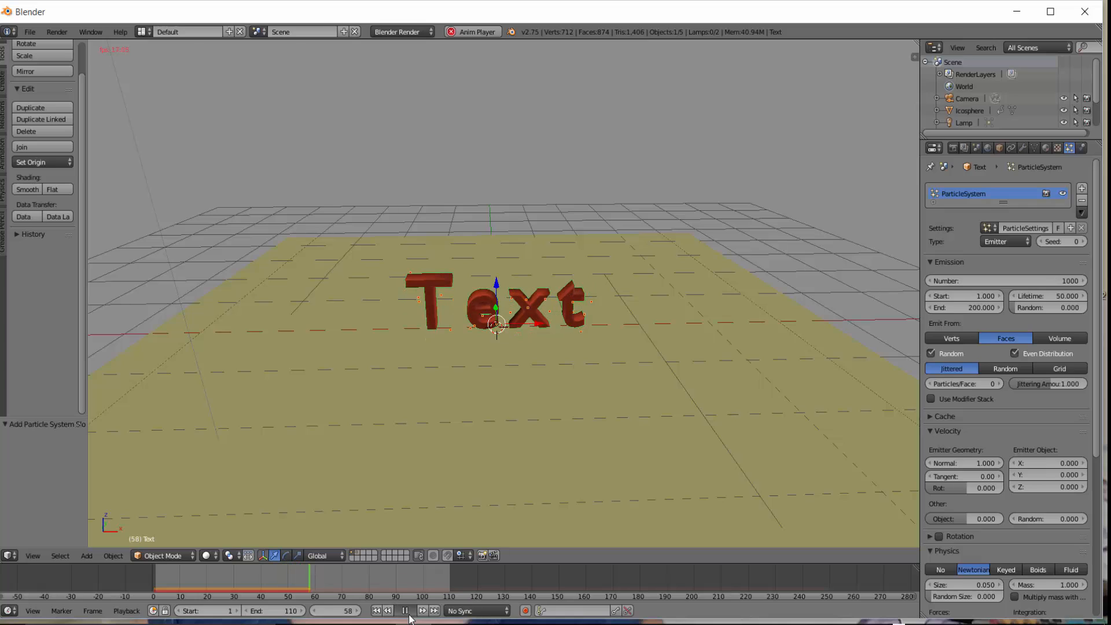
pyautogui.click(410, 612)
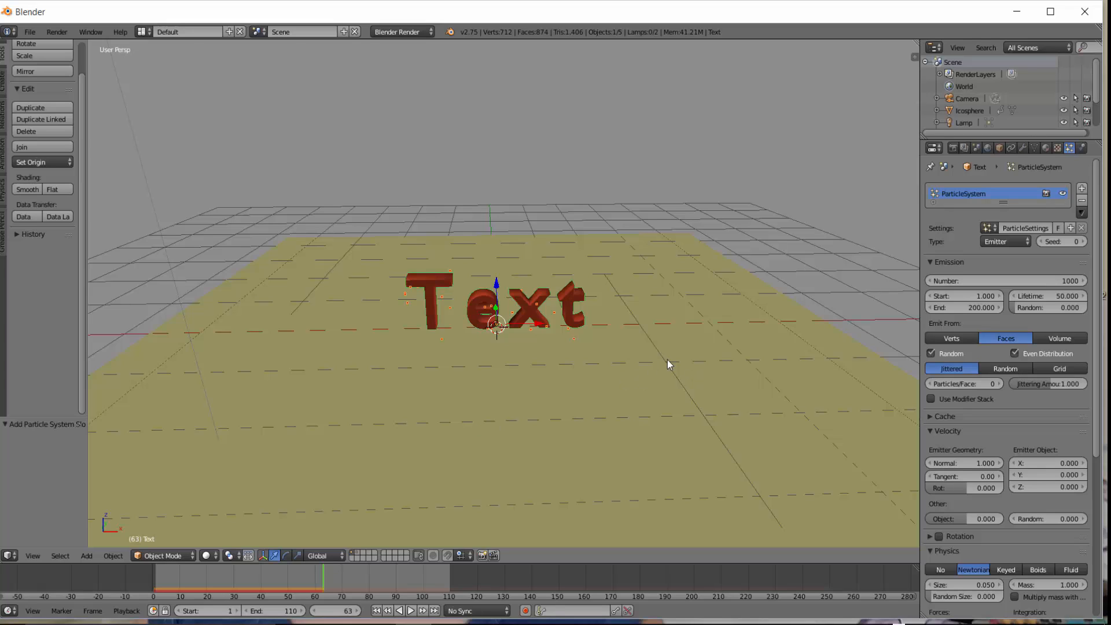
# - Enable Collision physics on the plane and set its Particle Damping factor to 1
pyautogui.rightClick(692, 313)
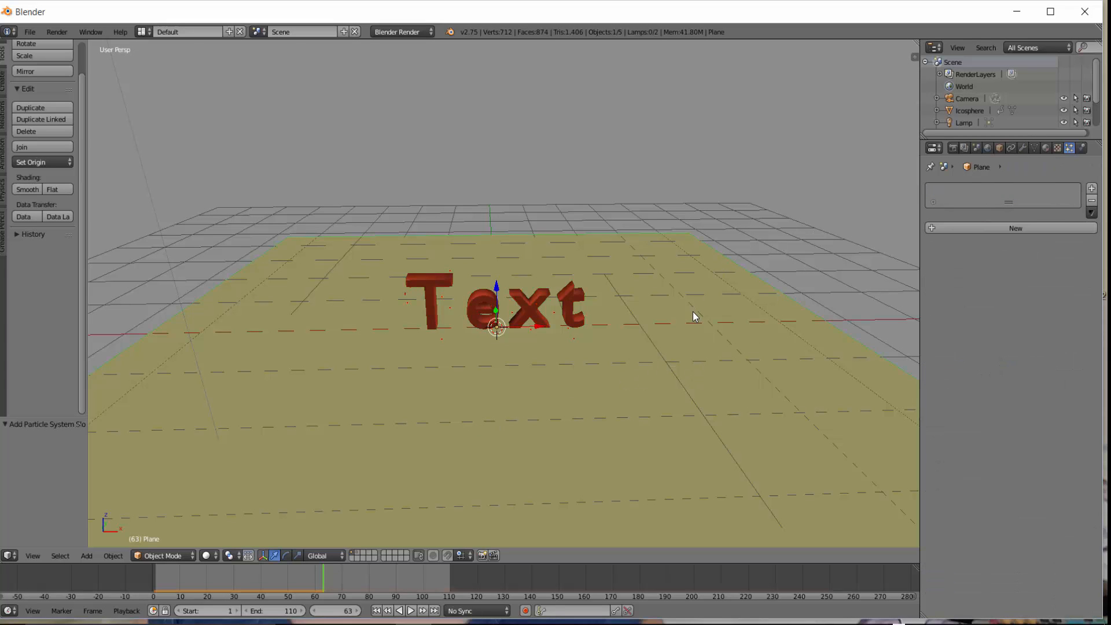
pyautogui.click(1081, 148)
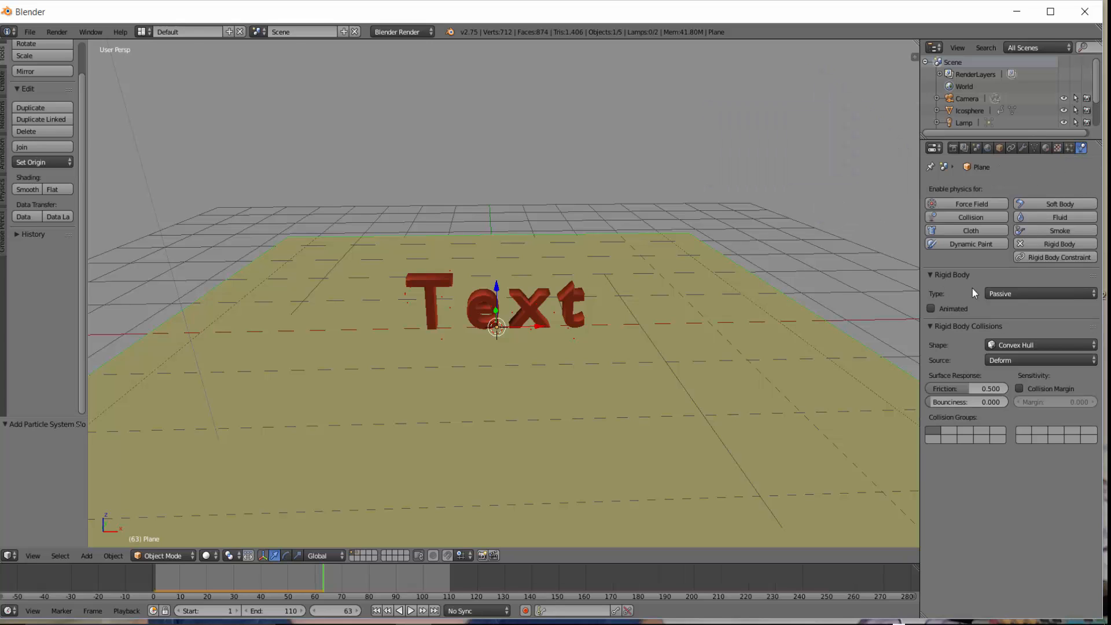
pyautogui.click(960, 217)
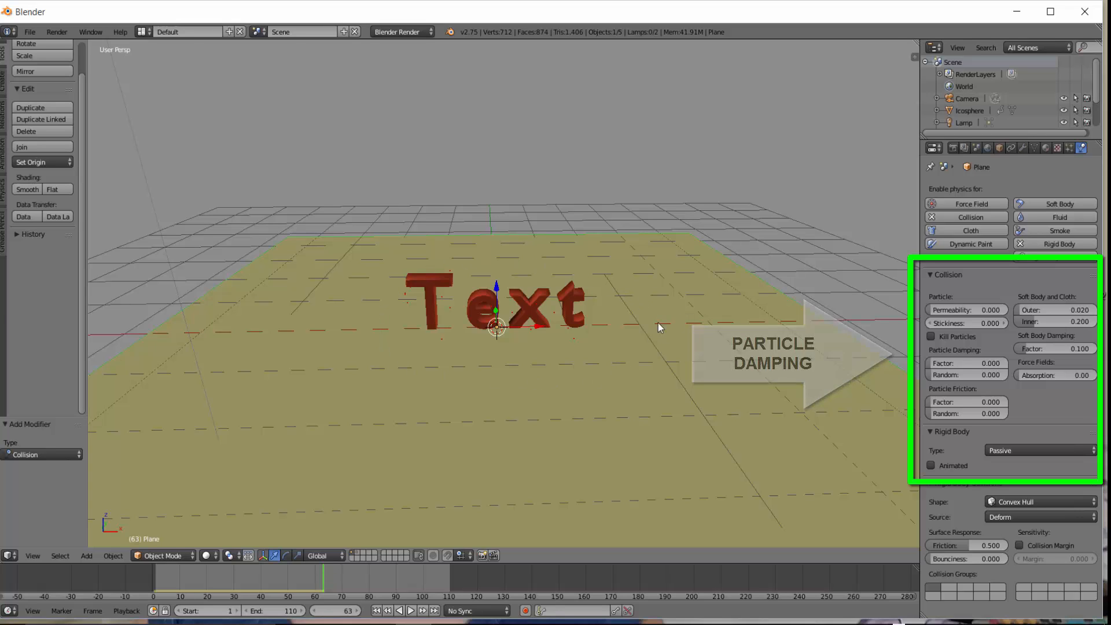
pyautogui.click(963, 363)
pyautogui.write('1')
pyautogui.press('Return')
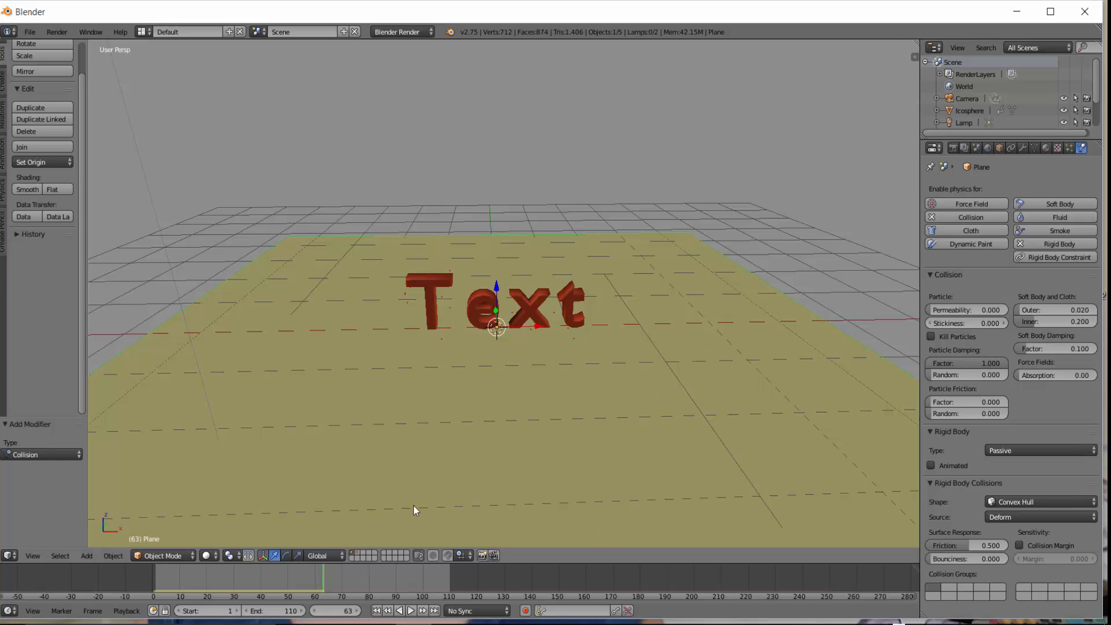
# - Replay the simulation from the first frame, once with the plane selected and once with the text selected, to examine the particles
pyautogui.click(377, 610)
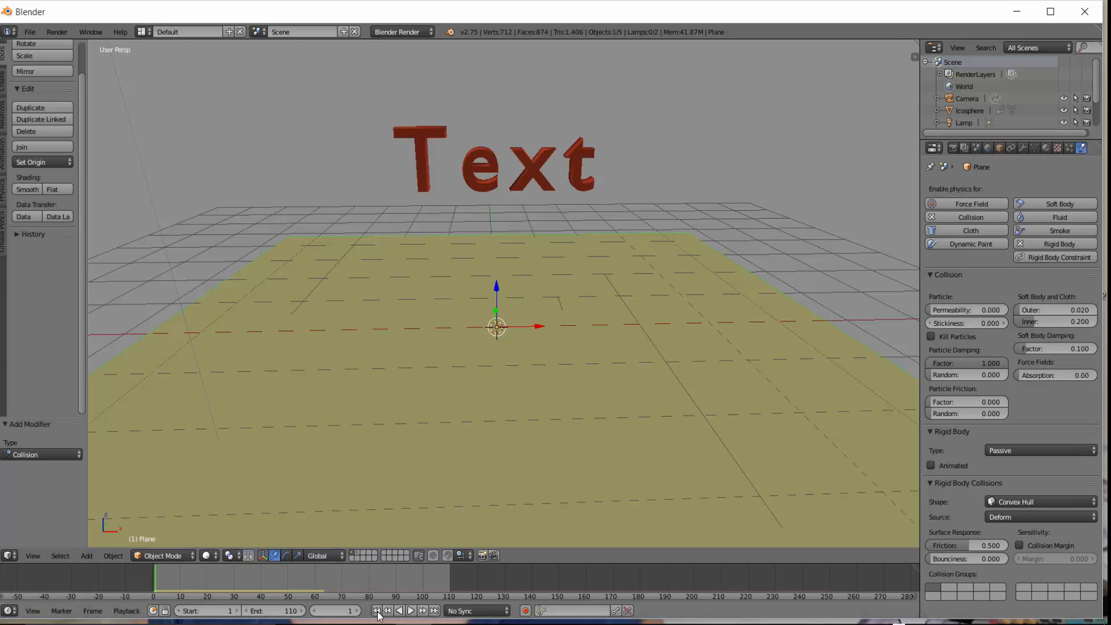
pyautogui.click(414, 613)
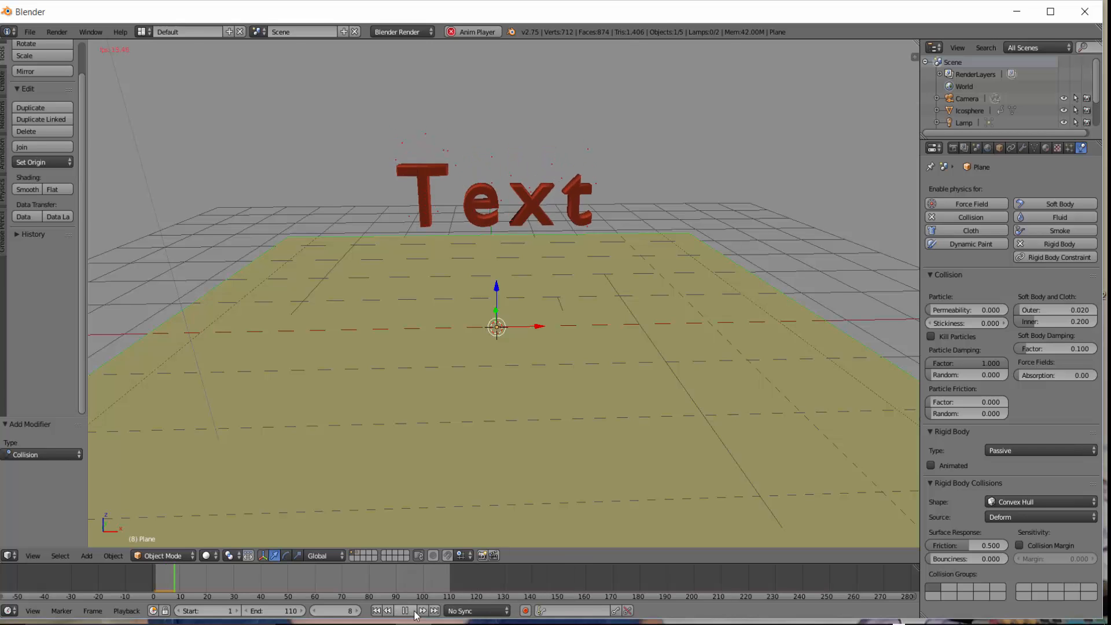
pyautogui.click(414, 613)
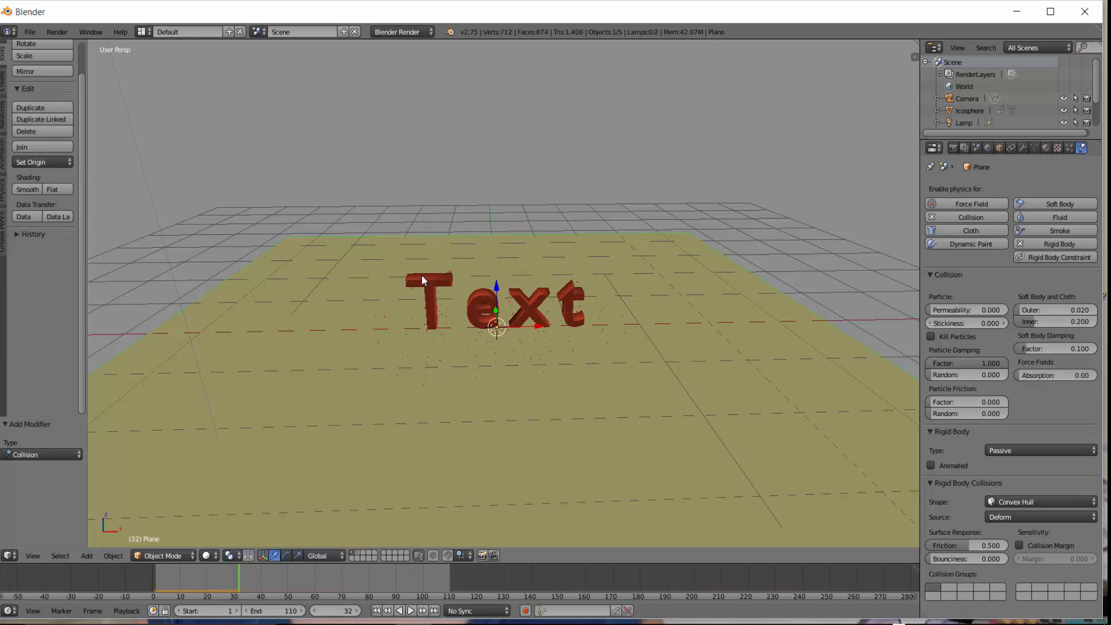
pyautogui.rightClick(430, 301)
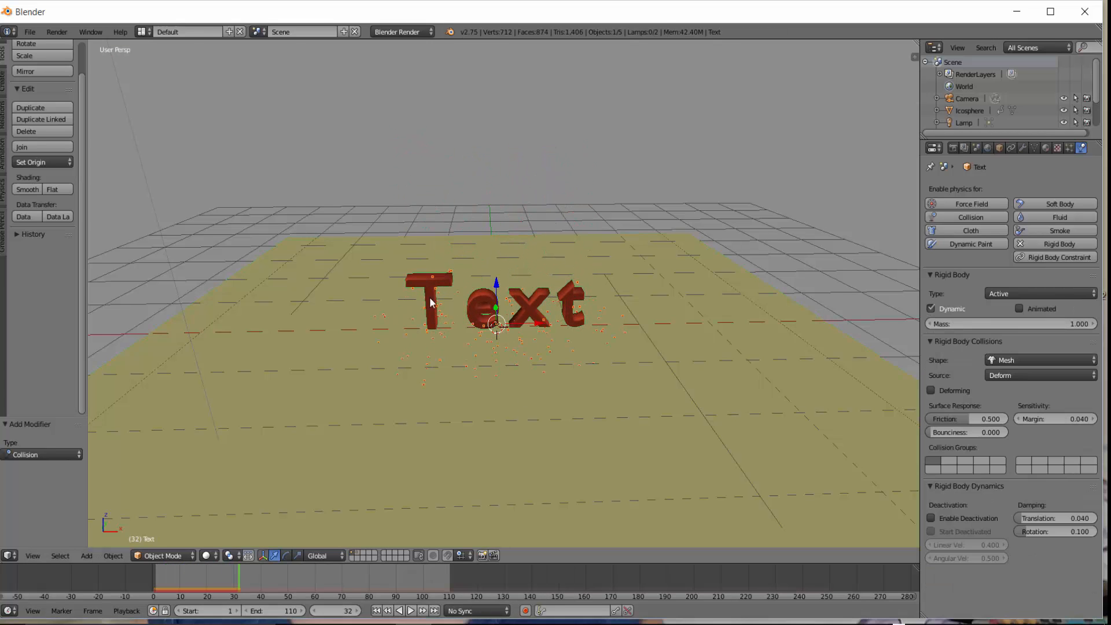
pyautogui.click(379, 610)
pyautogui.click(413, 611)
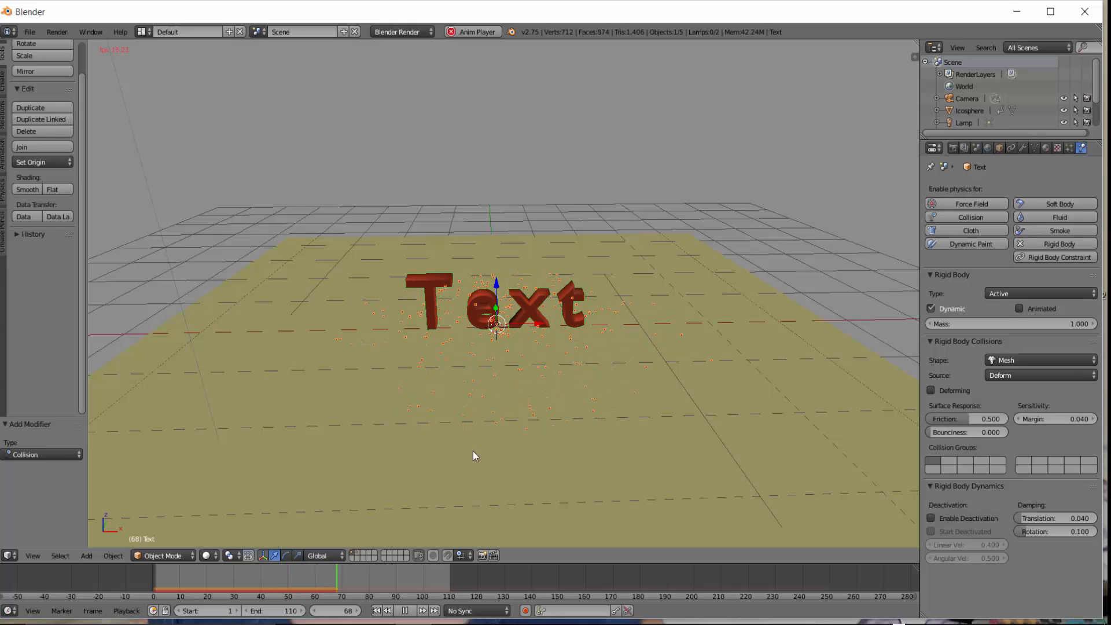
pyautogui.click(408, 611)
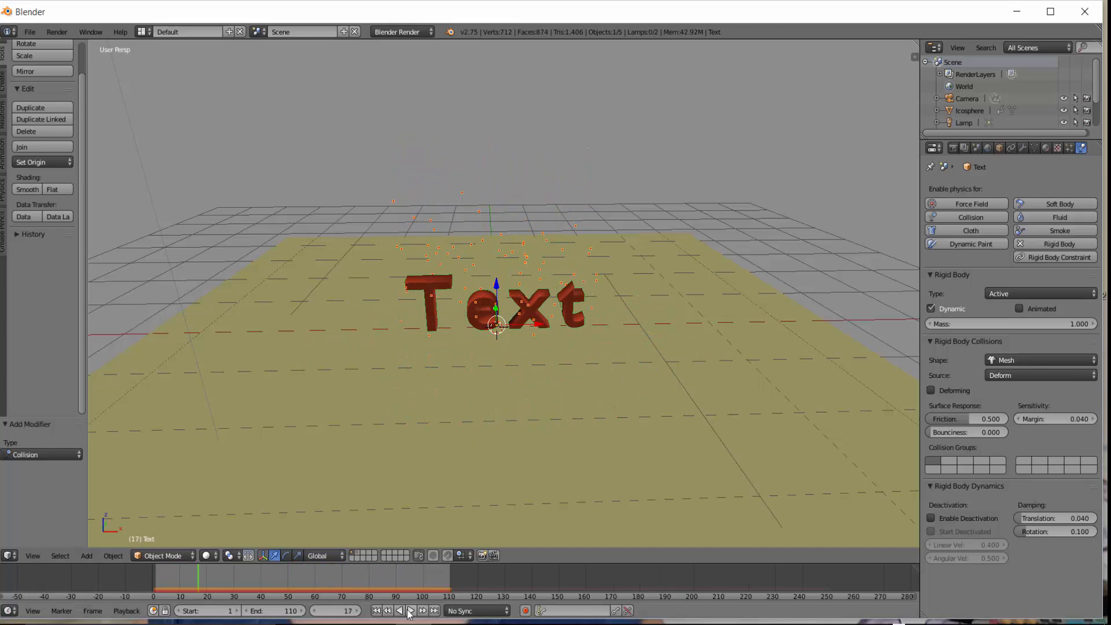
# - Return to the first frame and scrub the timeline to frame 18 to find where the text lands
pyautogui.click(376, 611)
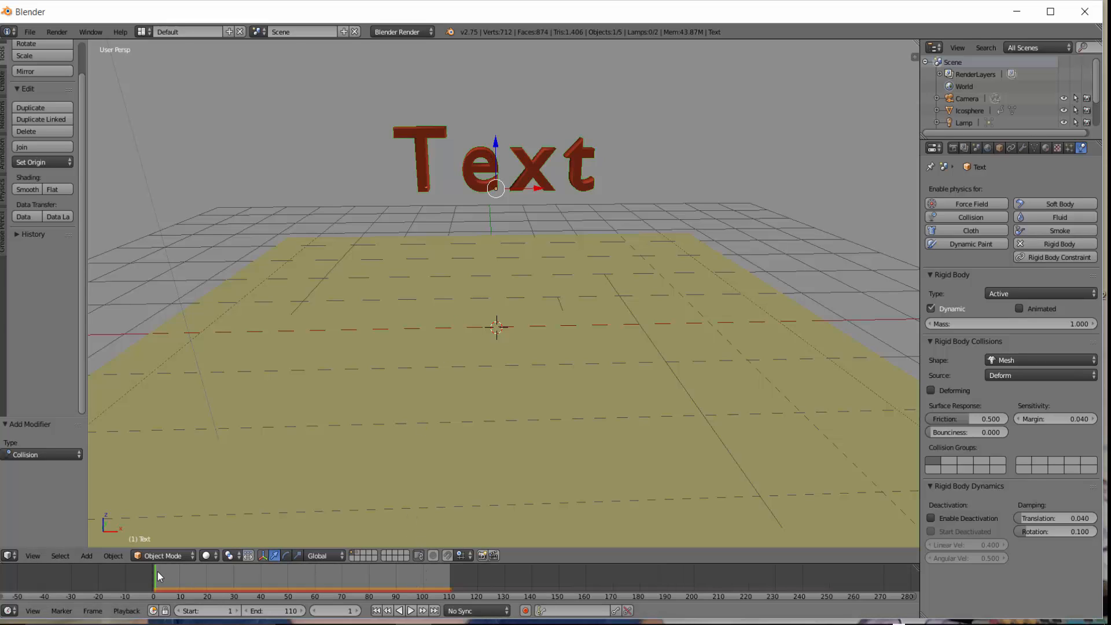
pyautogui.moveTo(165, 577); pyautogui.dragTo(184, 571)
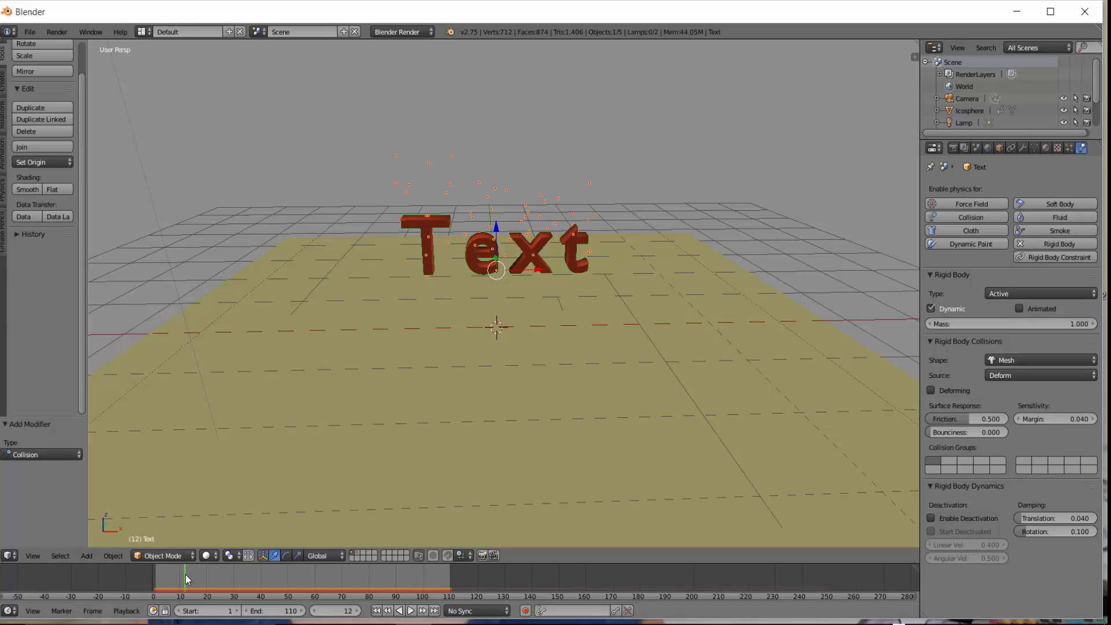
pyautogui.moveTo(187, 578); pyautogui.dragTo(202, 576)
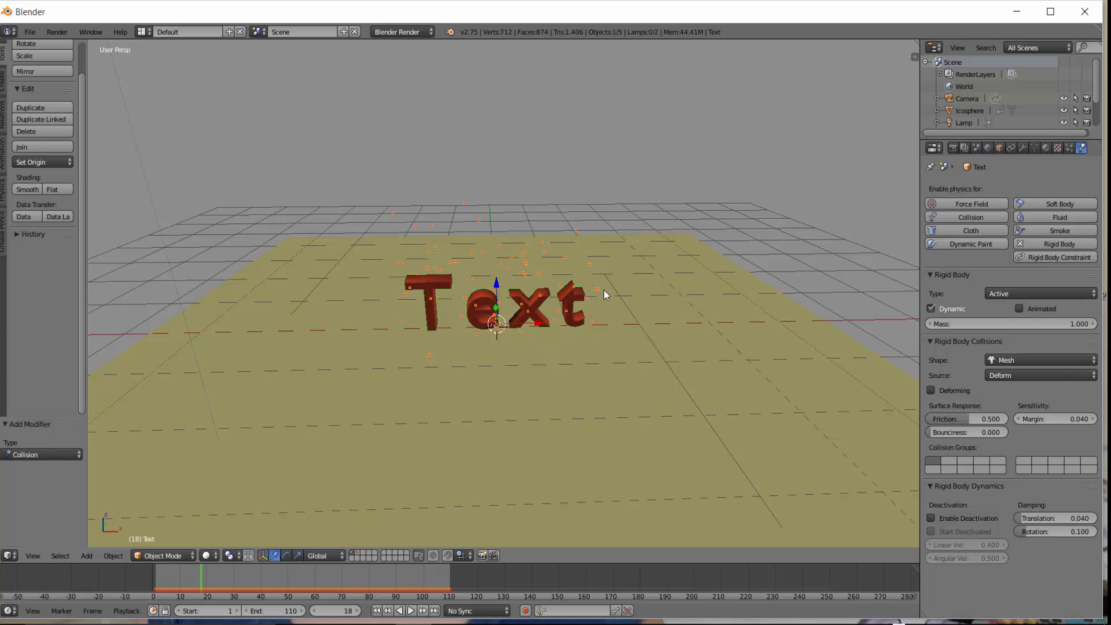
# - Set the text particle system's emission Start to 18 and play the animation to check the timing
pyautogui.click(1069, 147)
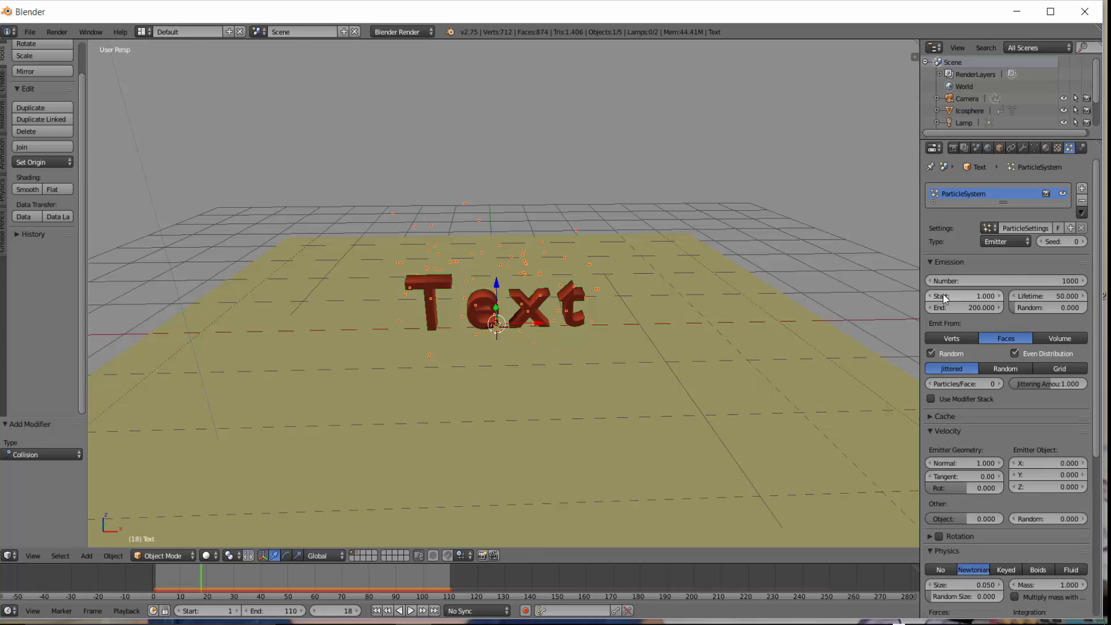
pyautogui.click(976, 298)
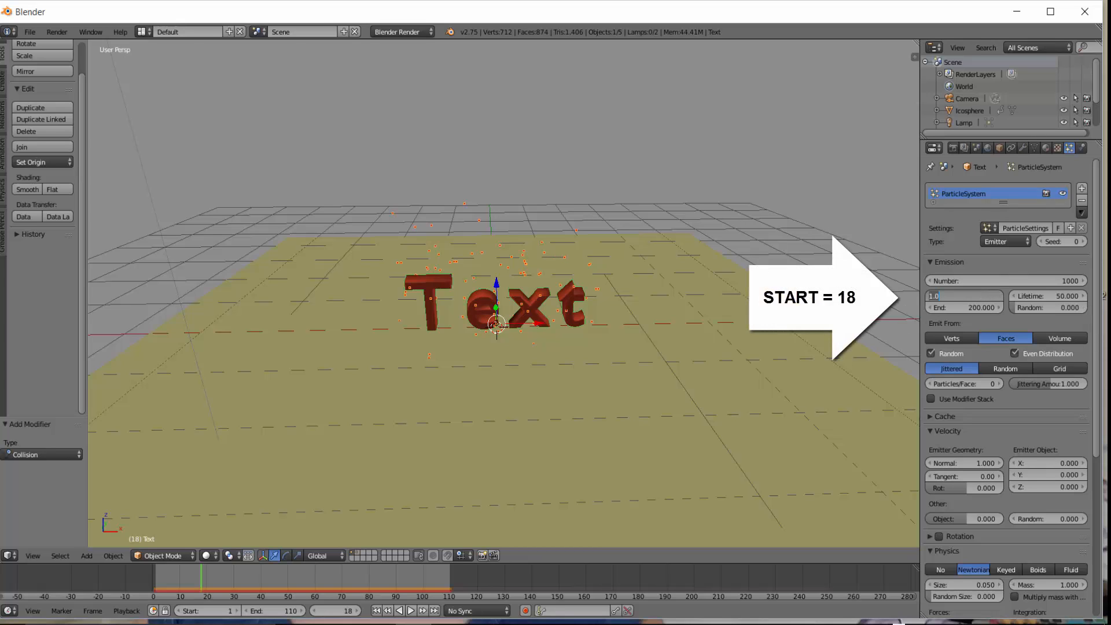
pyautogui.write('18')
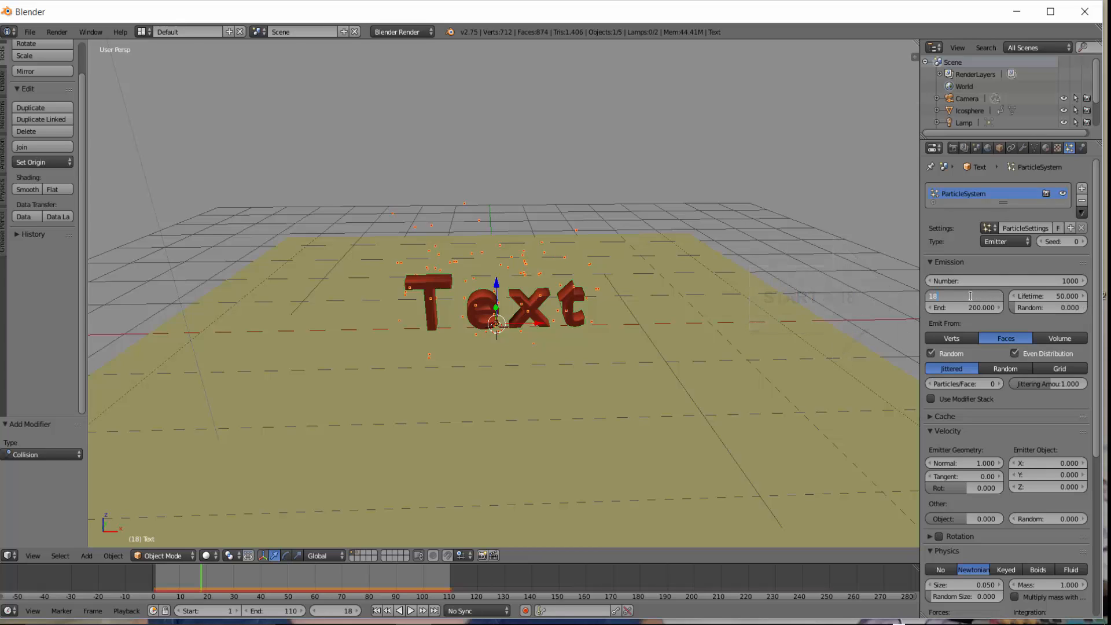
pyautogui.press('Return')
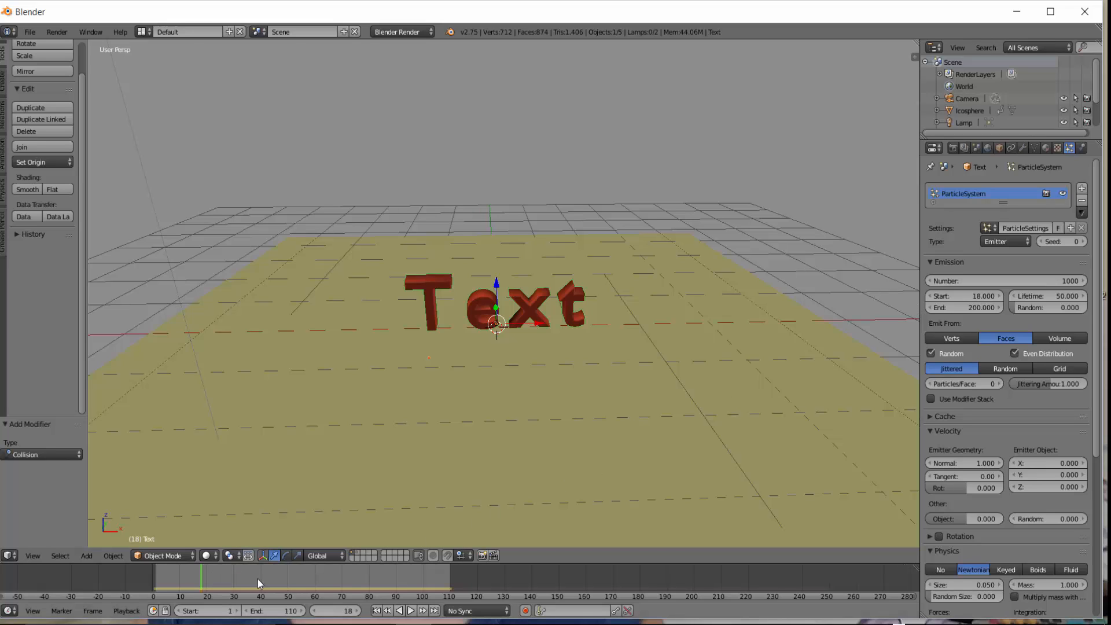
pyautogui.click(410, 611)
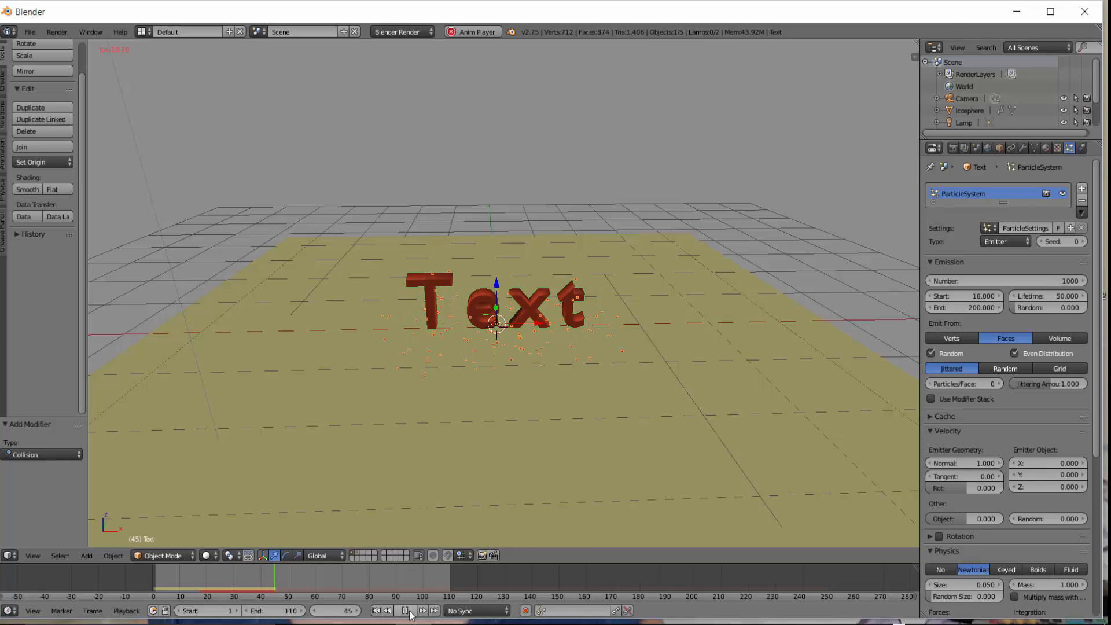
pyautogui.click(407, 611)
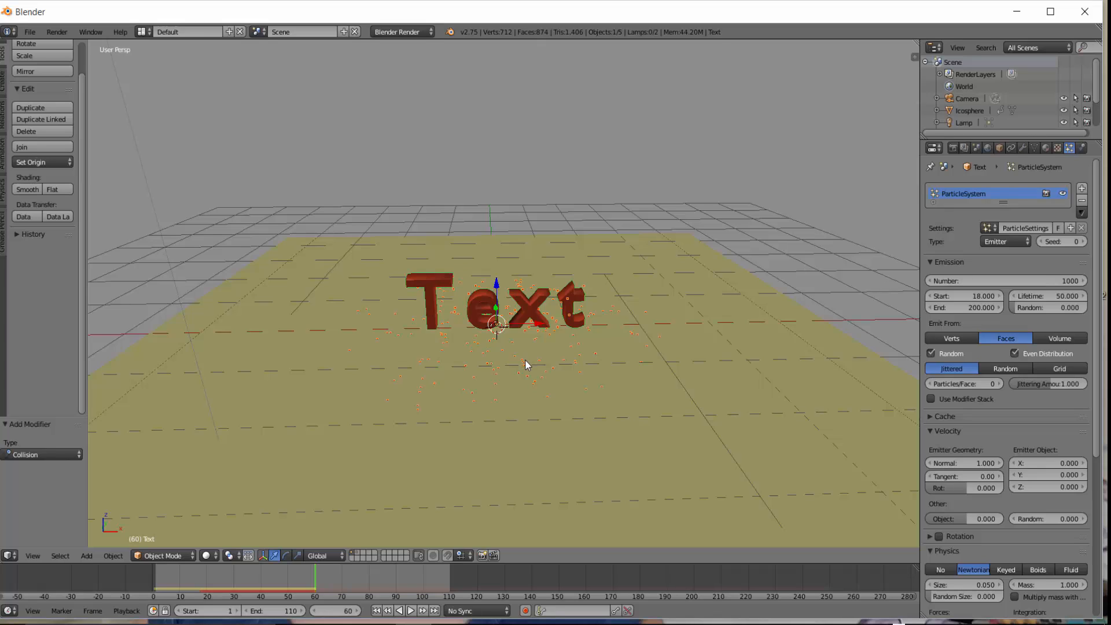
# - Set the text particle system's emission End to 23 and replay the animation from the first frame to check the burst
pyautogui.click(973, 311)
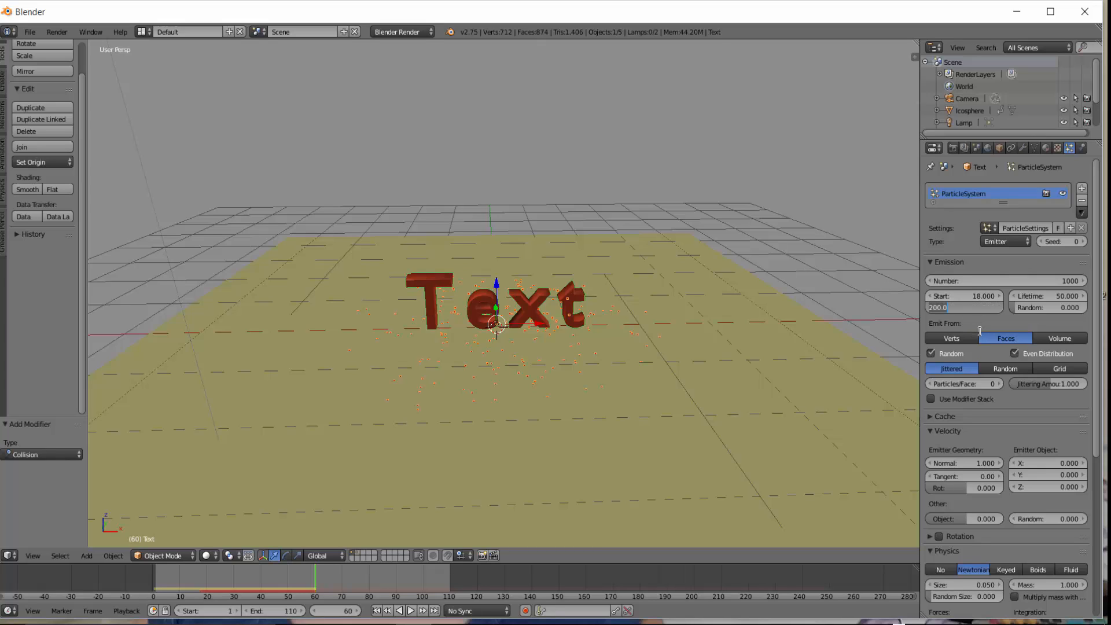
pyautogui.write('23')
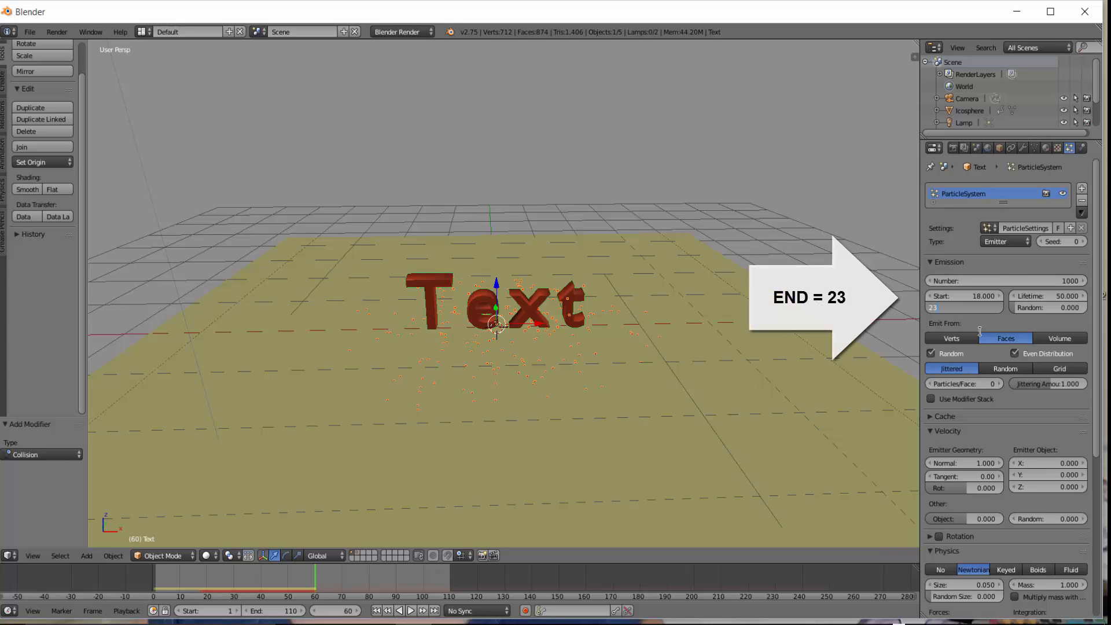
pyautogui.press('Return')
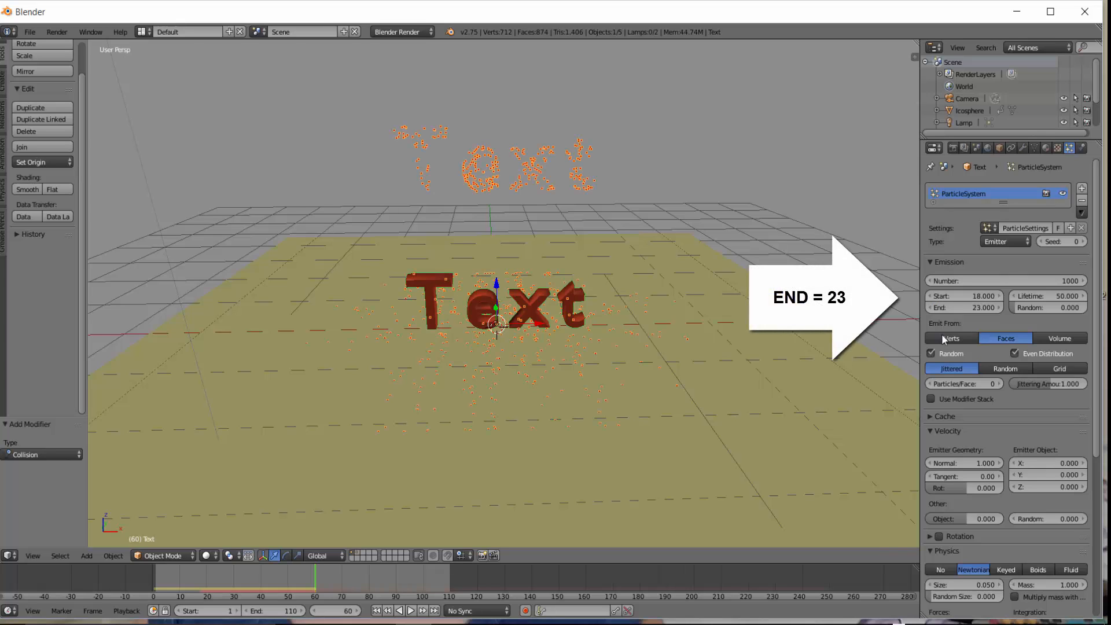
pyautogui.click(376, 611)
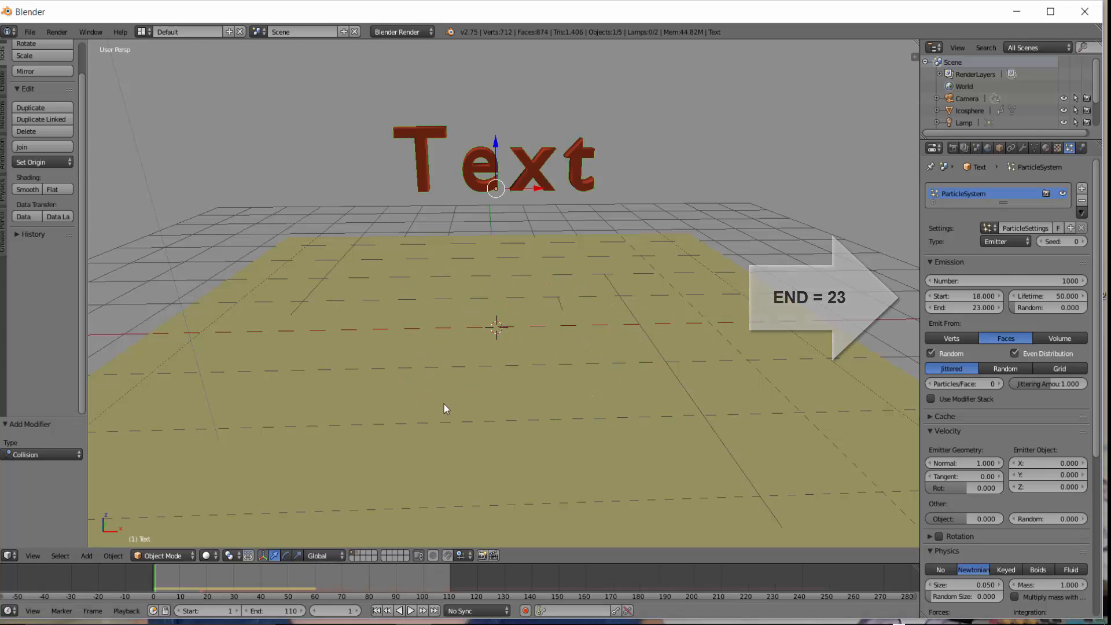
pyautogui.click(410, 611)
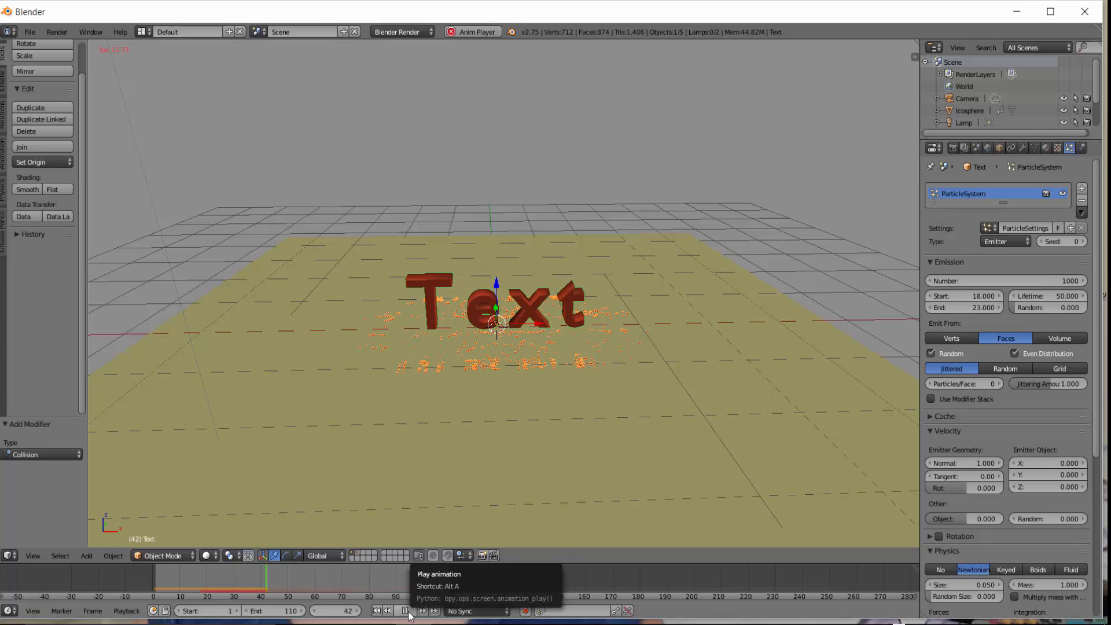
pyautogui.click(407, 611)
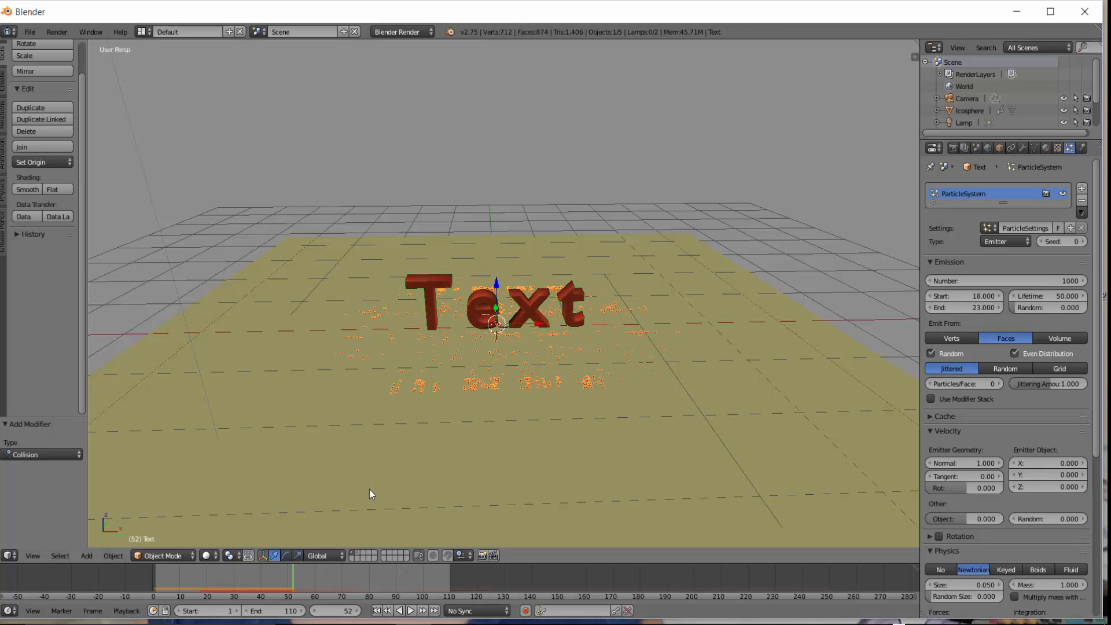
# - Return to frame 1 and keyframe the enabled Emitter render option of the text's particle system
pyautogui.click(376, 611)
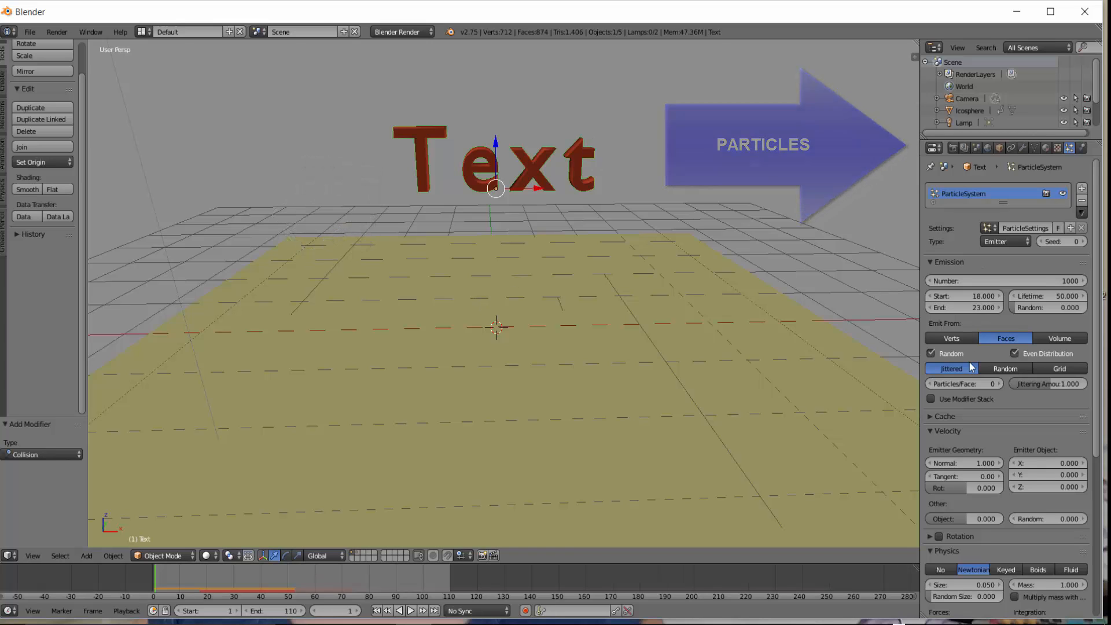
pyautogui.scroll(-4, 970, 370)
pyautogui.scroll(-6, 970, 370)
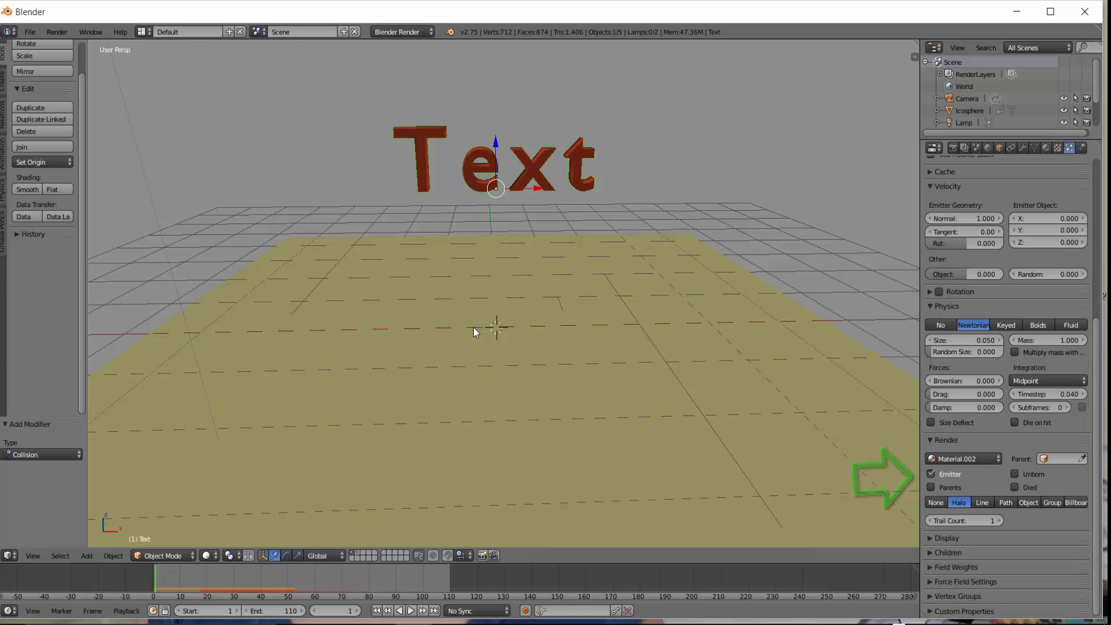
pyautogui.rightClick(931, 474)
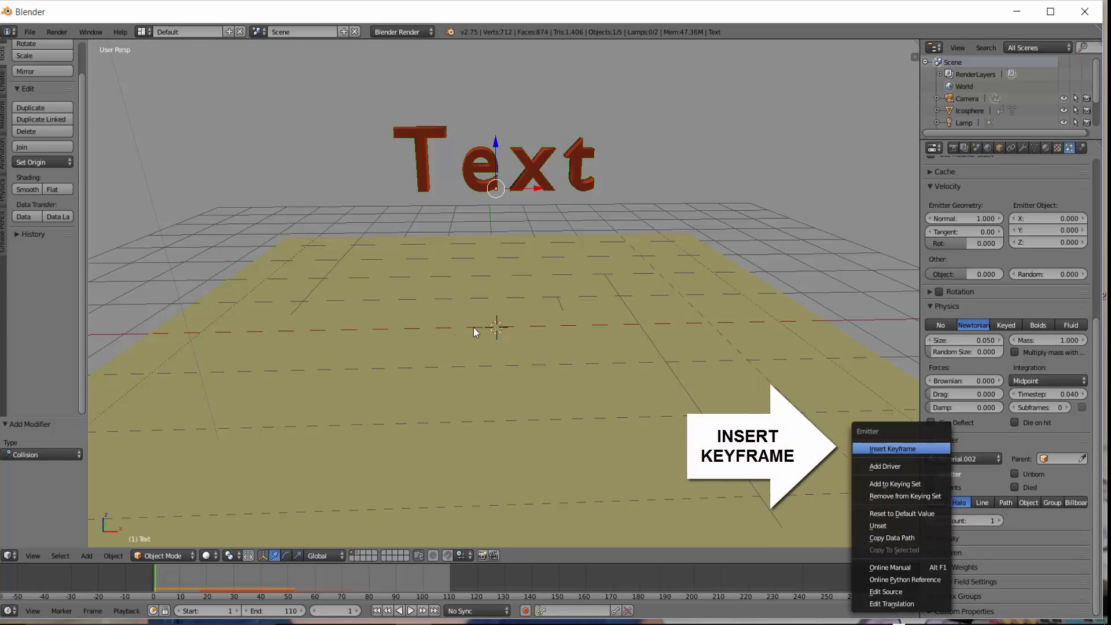
pyautogui.click(892, 448)
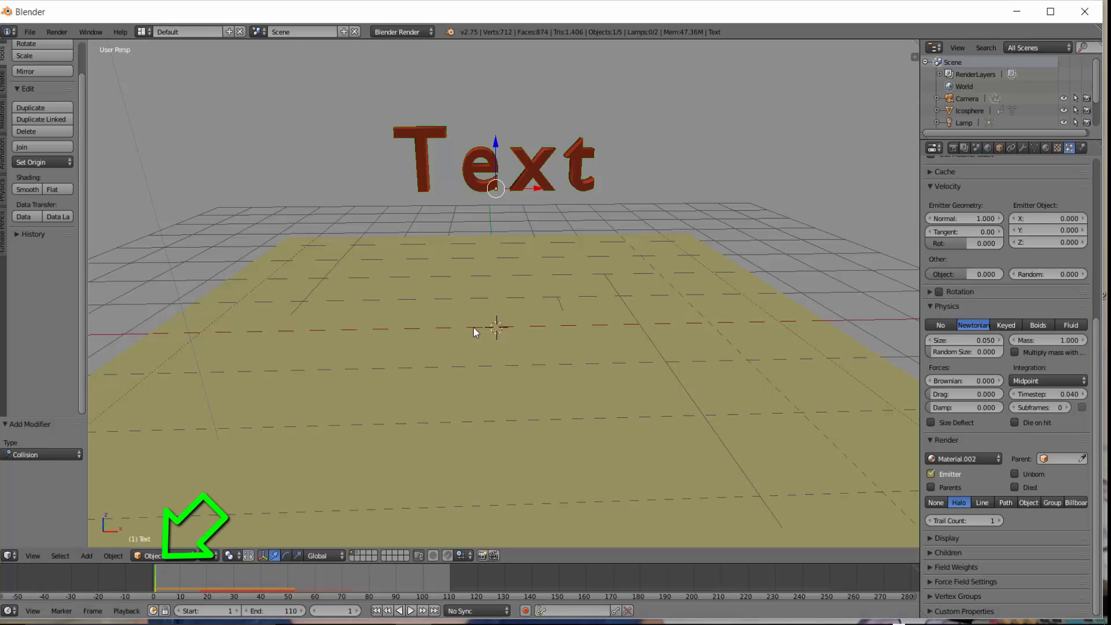
# - Advance the animation to frame 20 and insert another keyframe on the enabled Emitter render option
pyautogui.hotkey('alt', 'a')
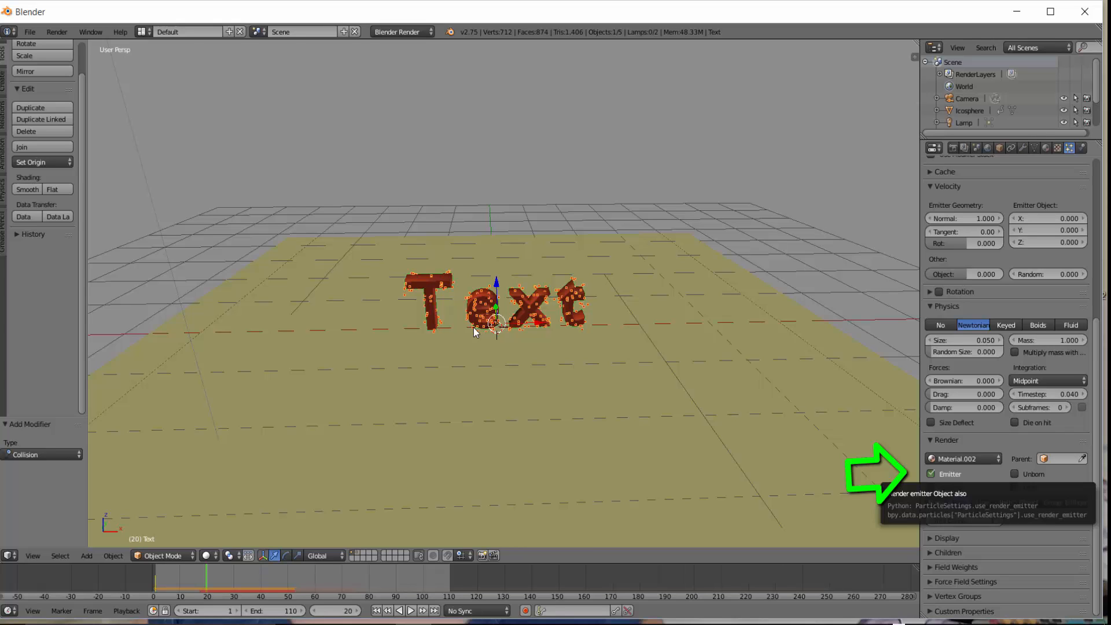
pyautogui.rightClick(930, 474)
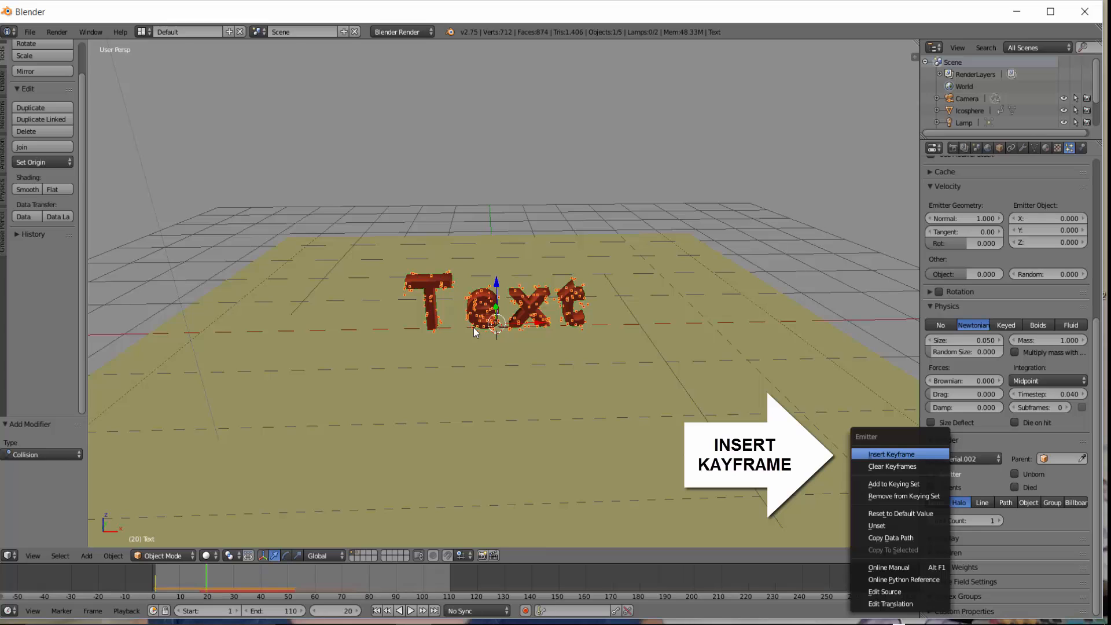
pyautogui.click(908, 454)
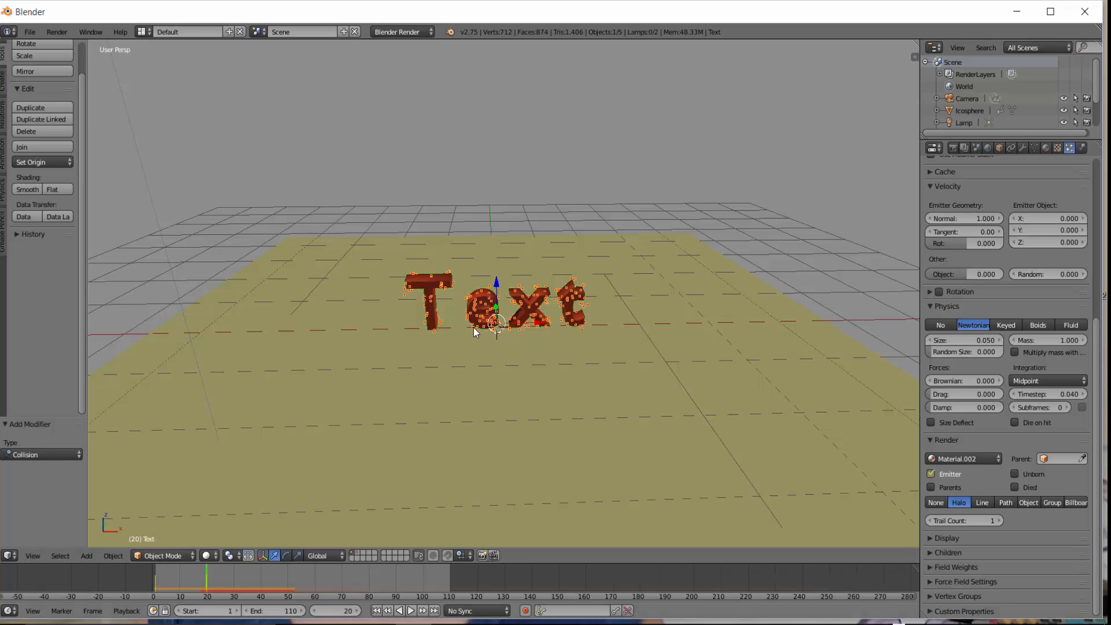
# - On frame 21, disable the Emitter render option with a keyframe and render the frame to check it
pyautogui.press('Right')
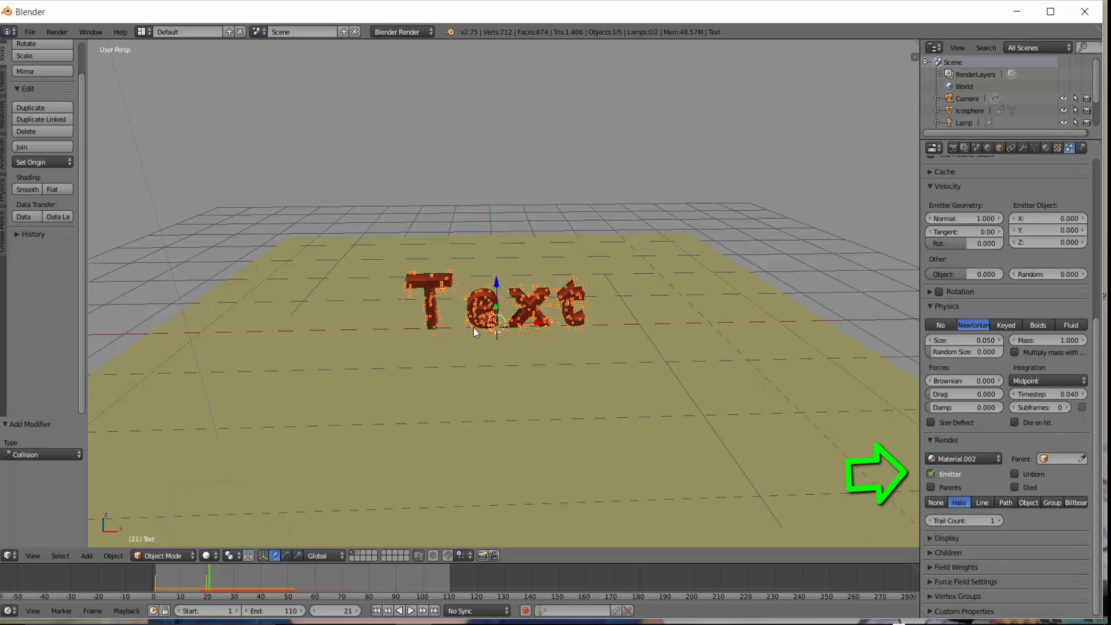
pyautogui.click(931, 474)
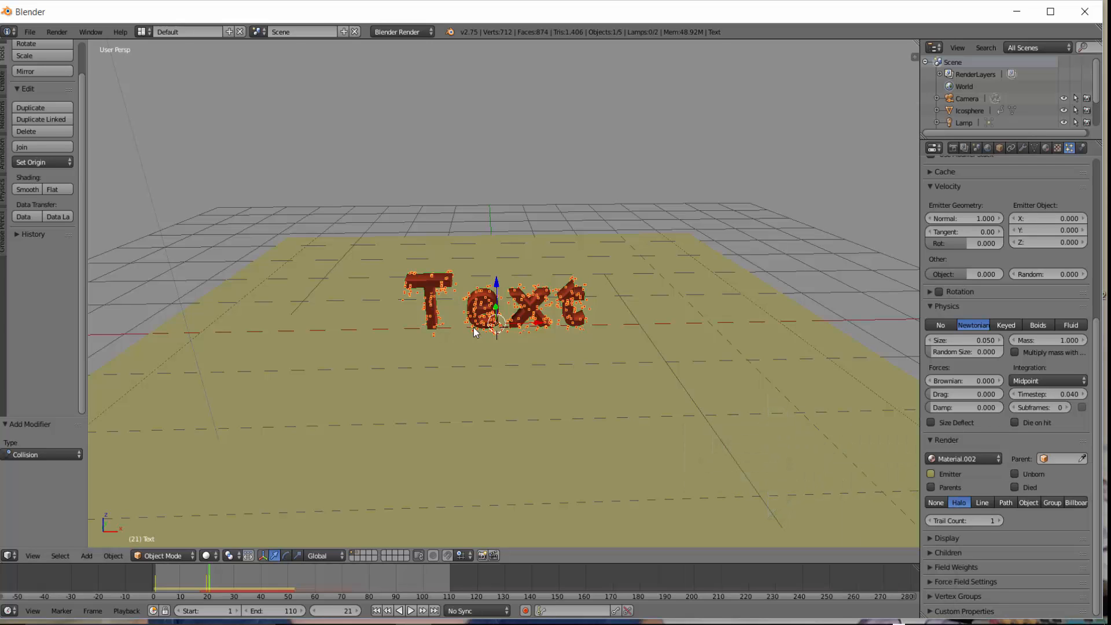
pyautogui.press('F12')
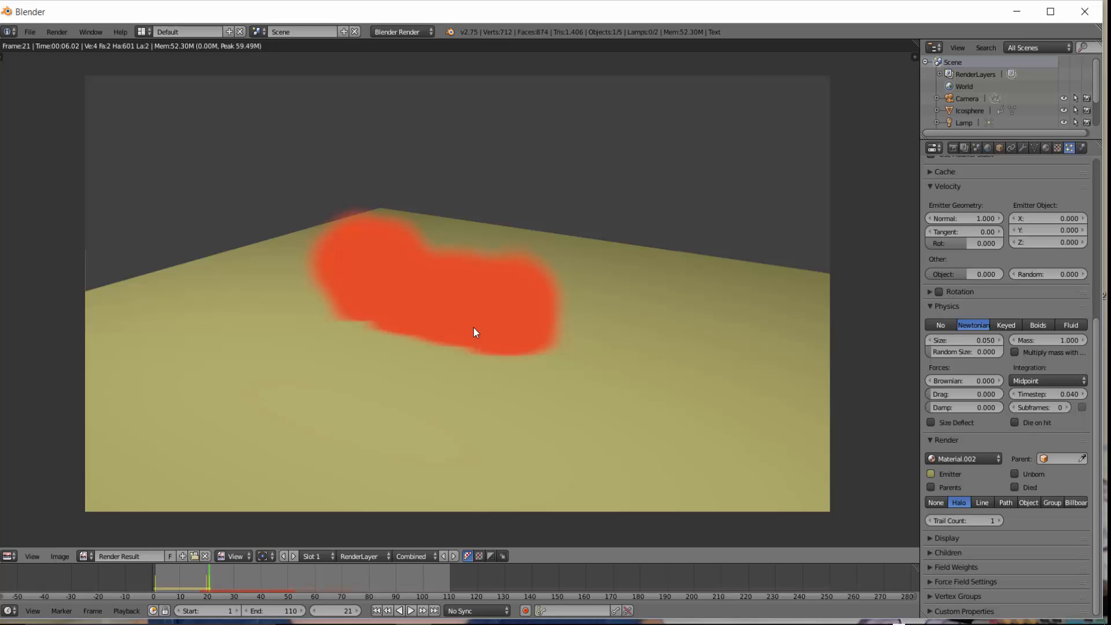
pyautogui.press('Escape')
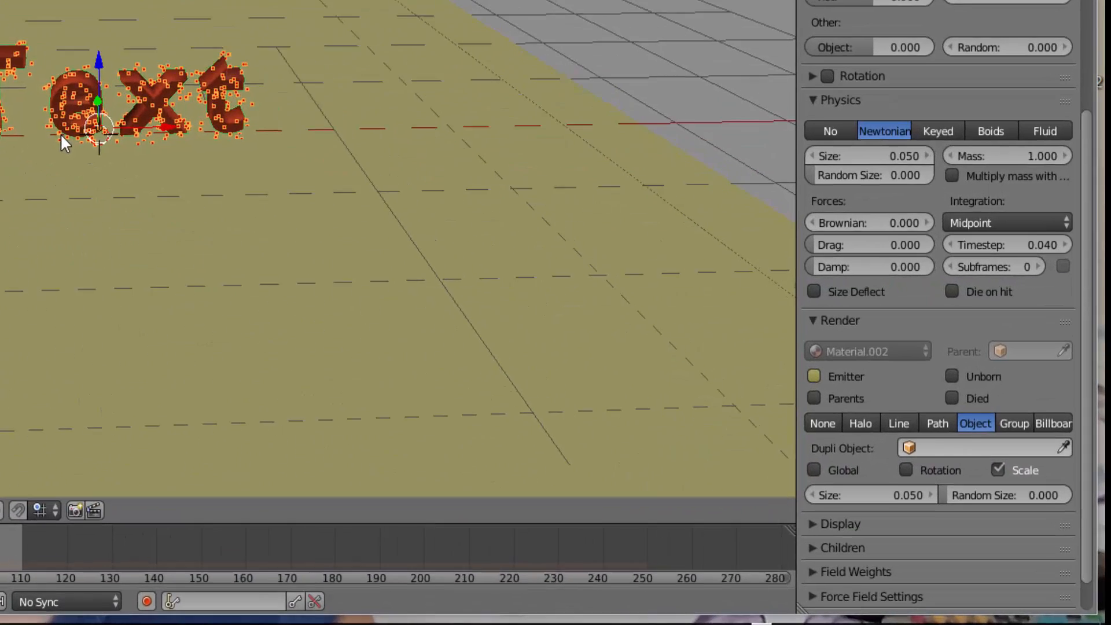
# - Render the particles as Object with the Icosphere as dupli object, and inspect them on the text
pyautogui.click(978, 447)
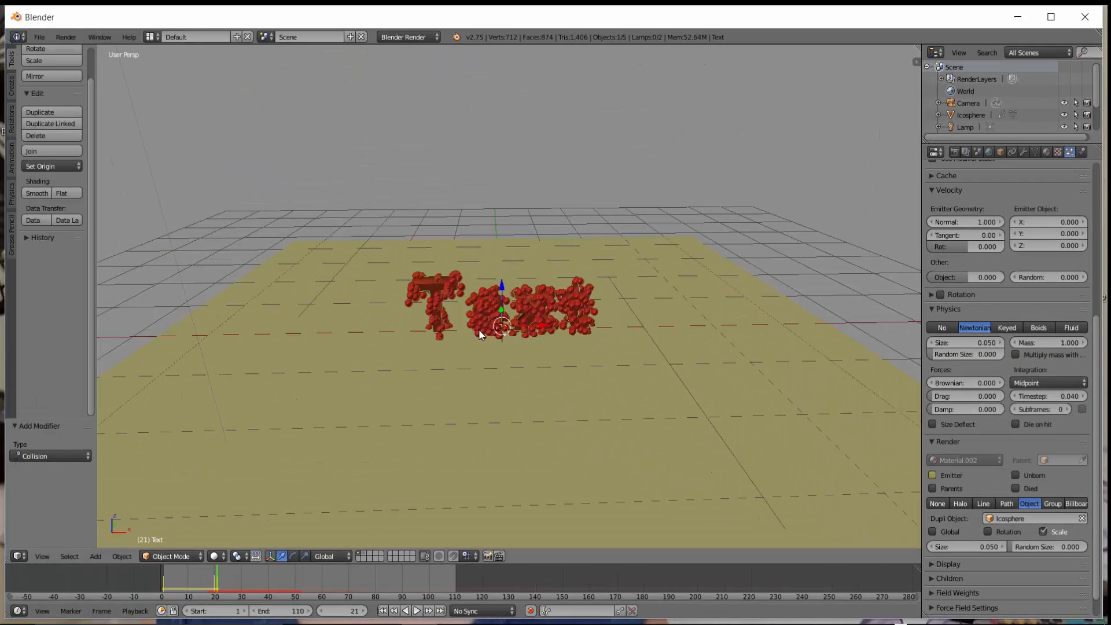
pyautogui.scroll(5, 479, 335)
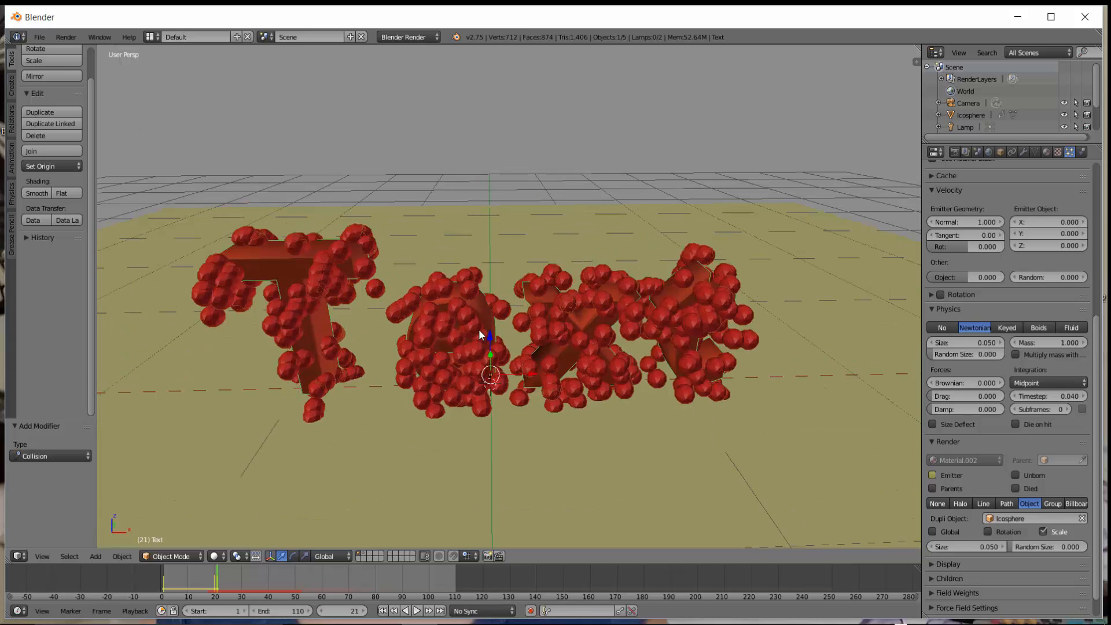
pyautogui.scroll(-3, 479, 335)
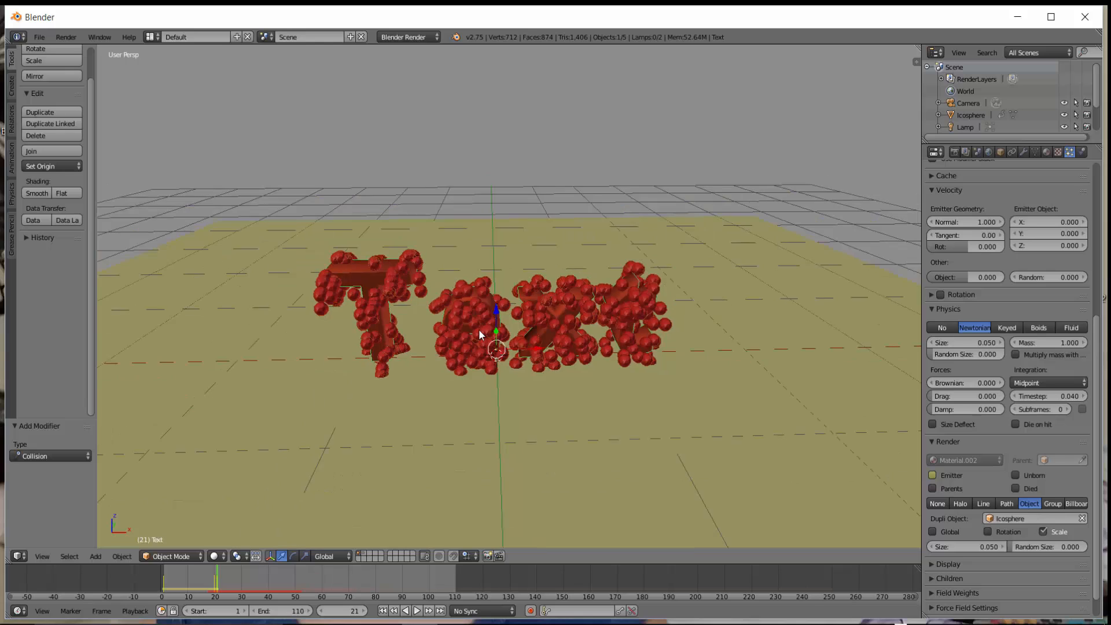
pyautogui.scroll(-1, 479, 334)
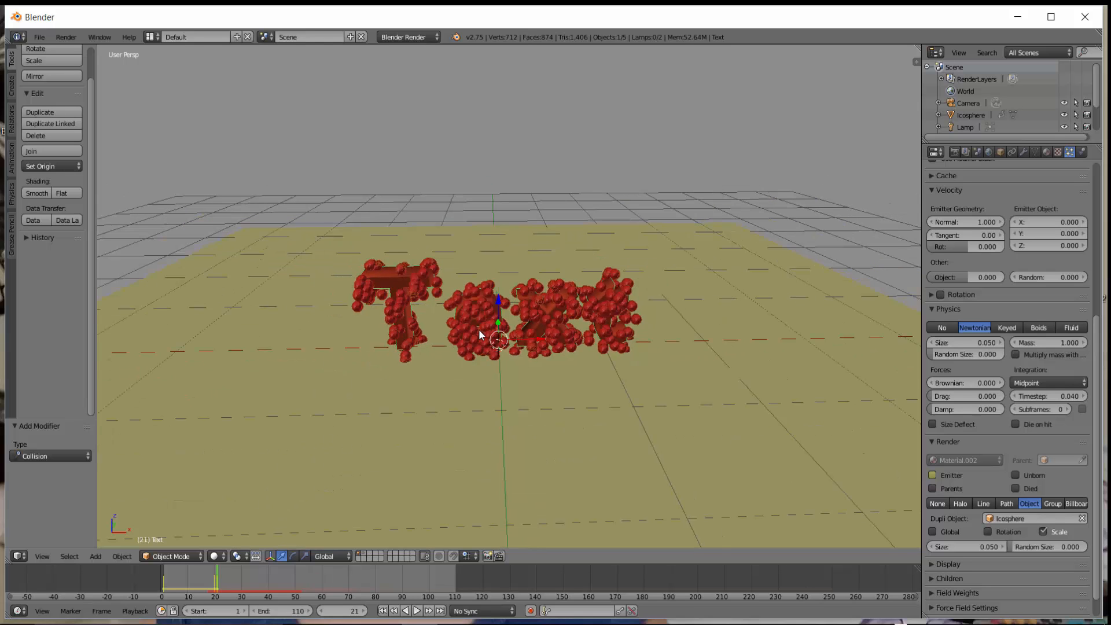
# - Play the animation from the first frame to frame 37 and render that frame to check the scattered icospheres
pyautogui.hotkey('shift', 'Left')
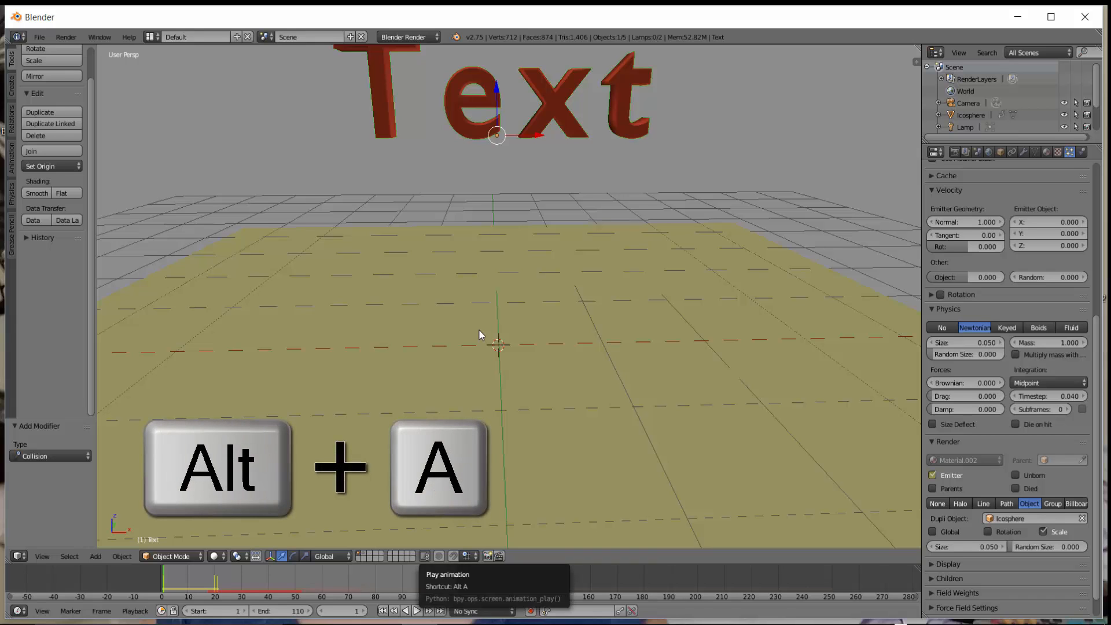
pyautogui.hotkey('alt', 'a')
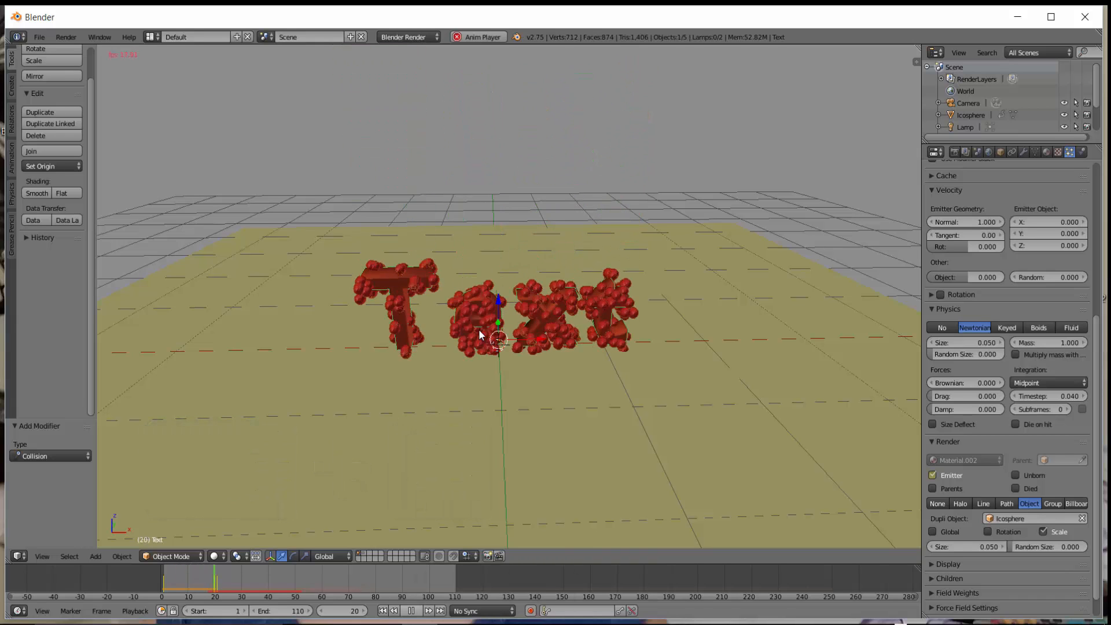
pyautogui.hotkey('alt', 'a')
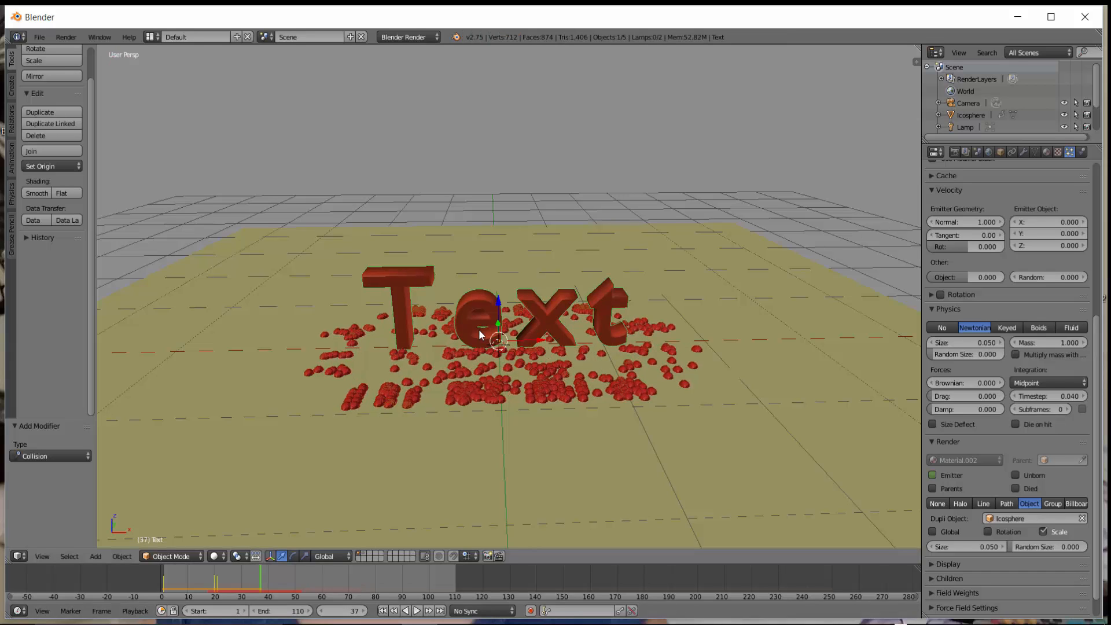
pyautogui.press('F12')
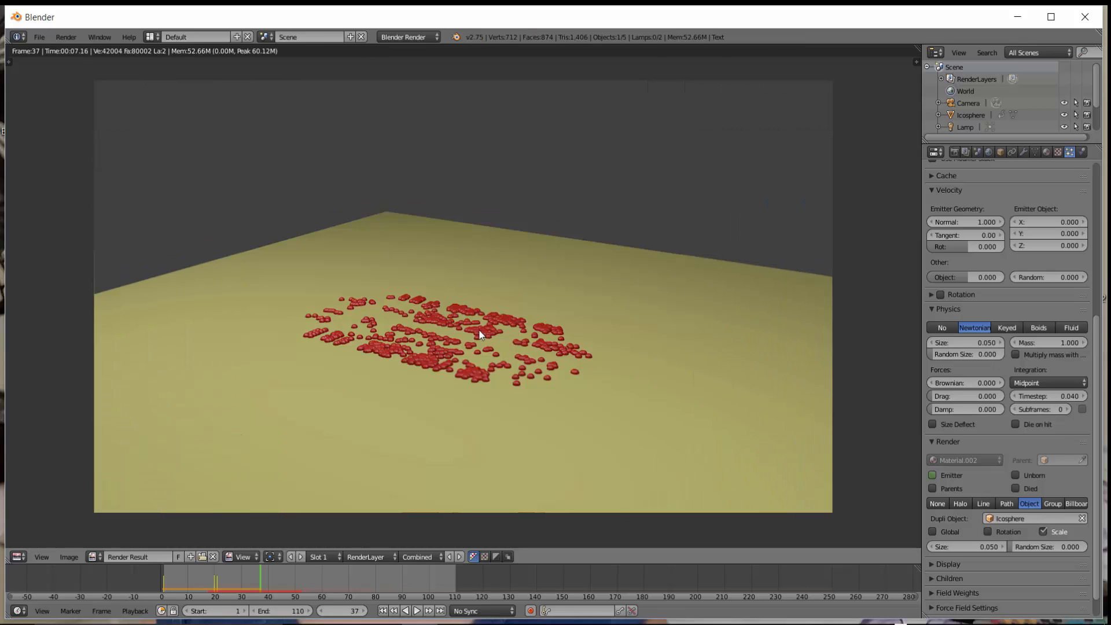
pyautogui.press('Escape')
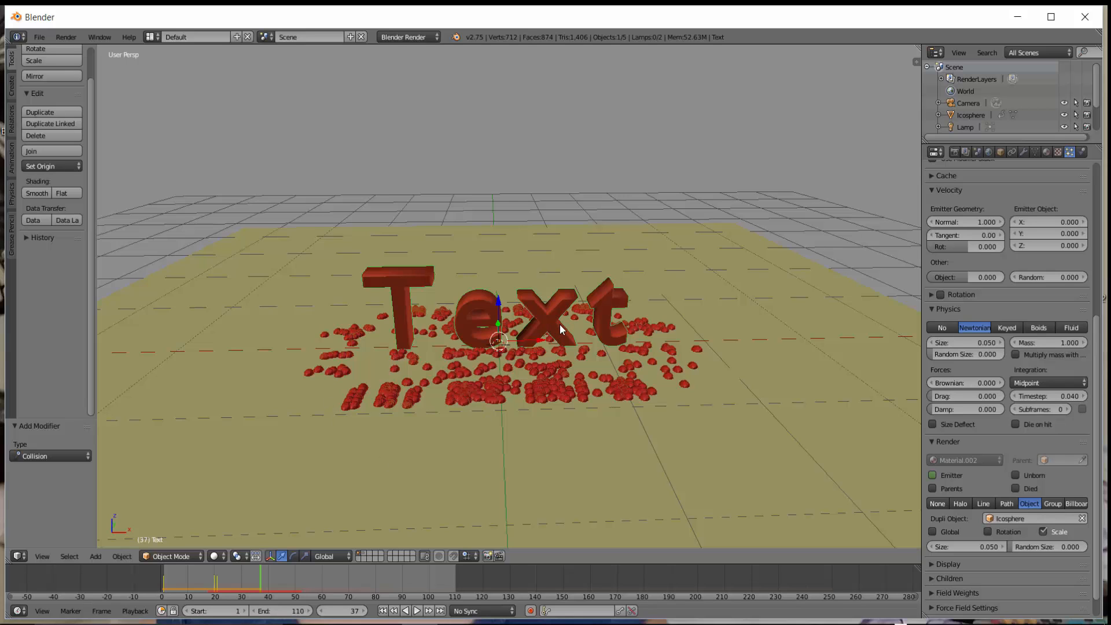
# - Switch to the camera view and apply the HDTV 720p render preset
pyautogui.press('KP_0')
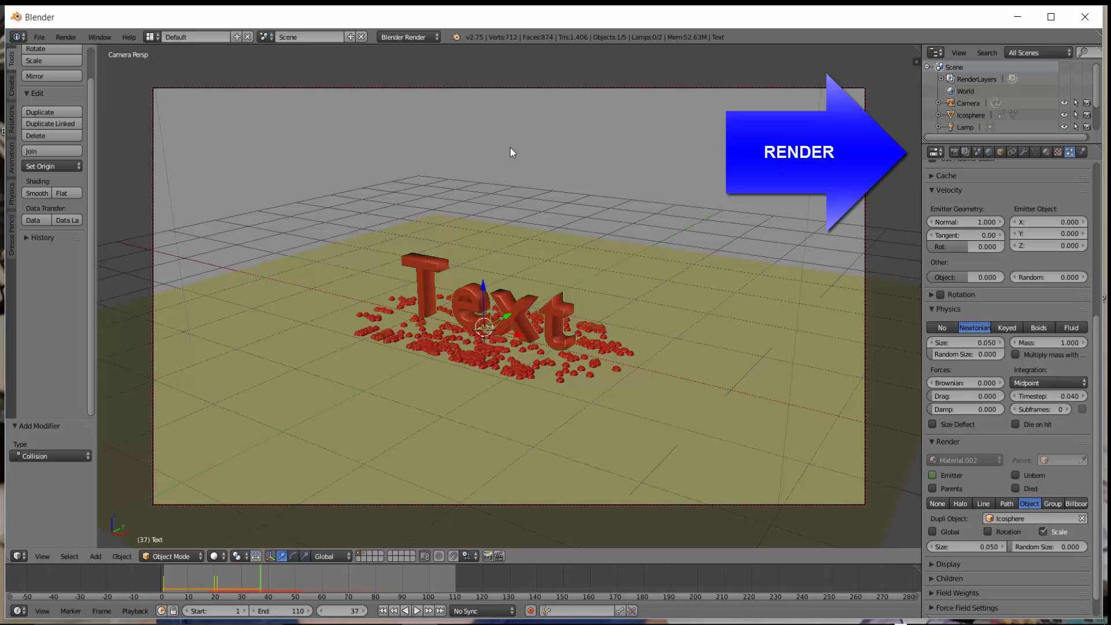
pyautogui.click(954, 151)
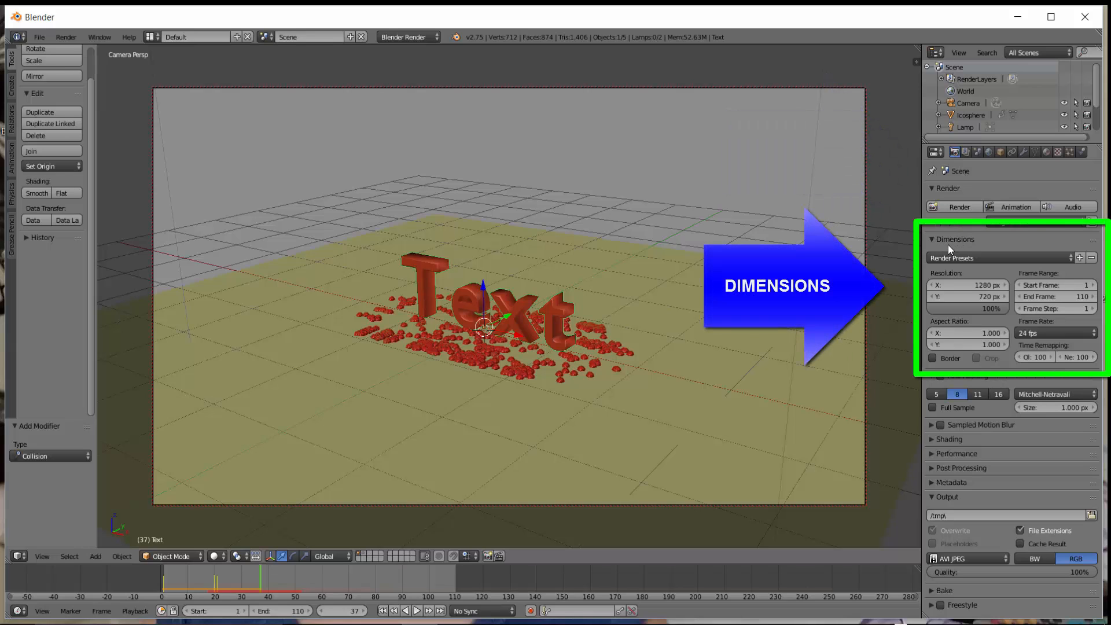
pyautogui.click(1070, 259)
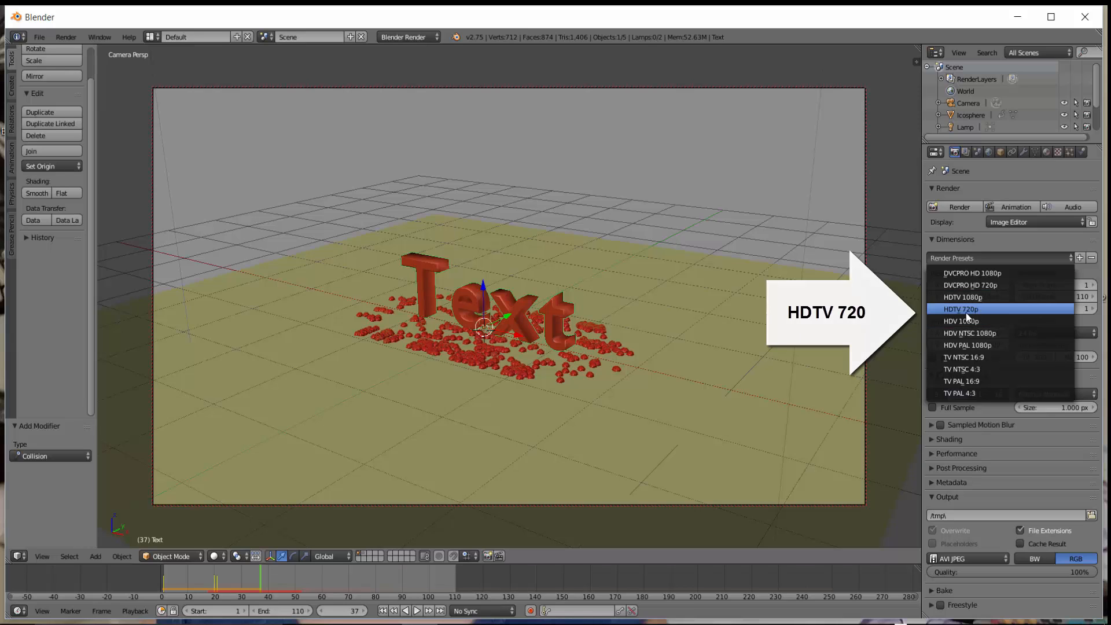
pyautogui.click(980, 311)
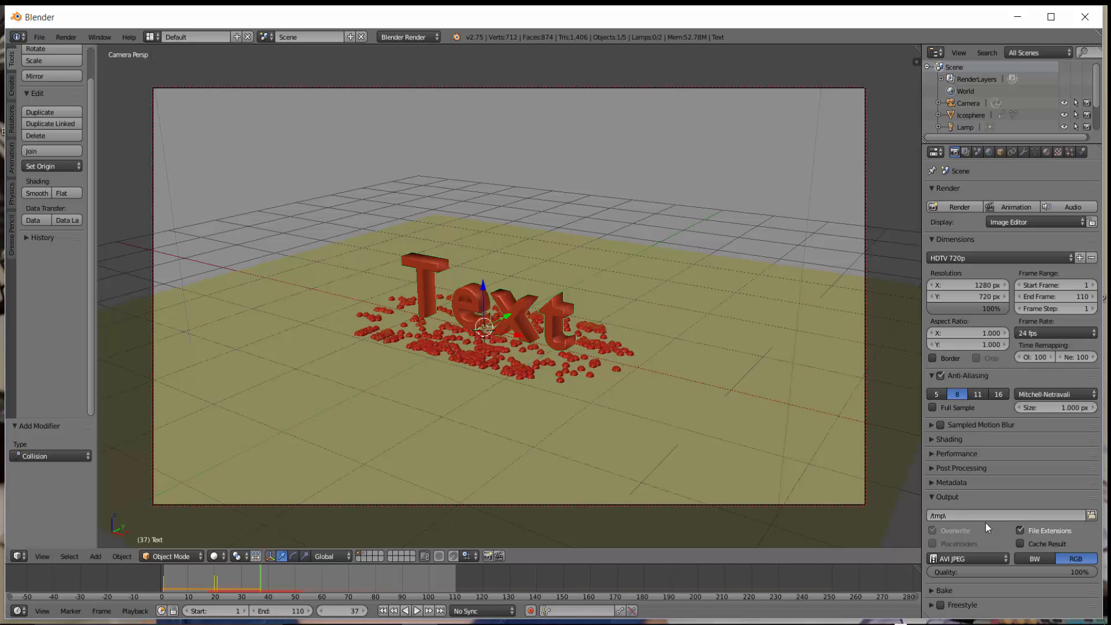
# - Set the render output path to /tmp\textol with AVI JPEG as the movie format
pyautogui.click(956, 516)
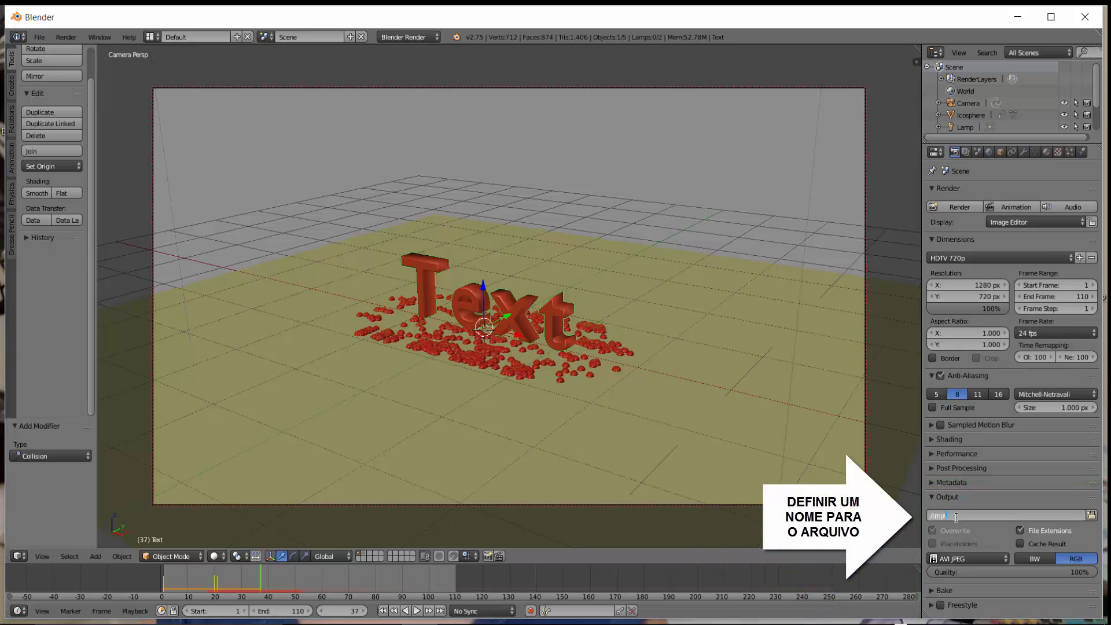
pyautogui.write('tex')
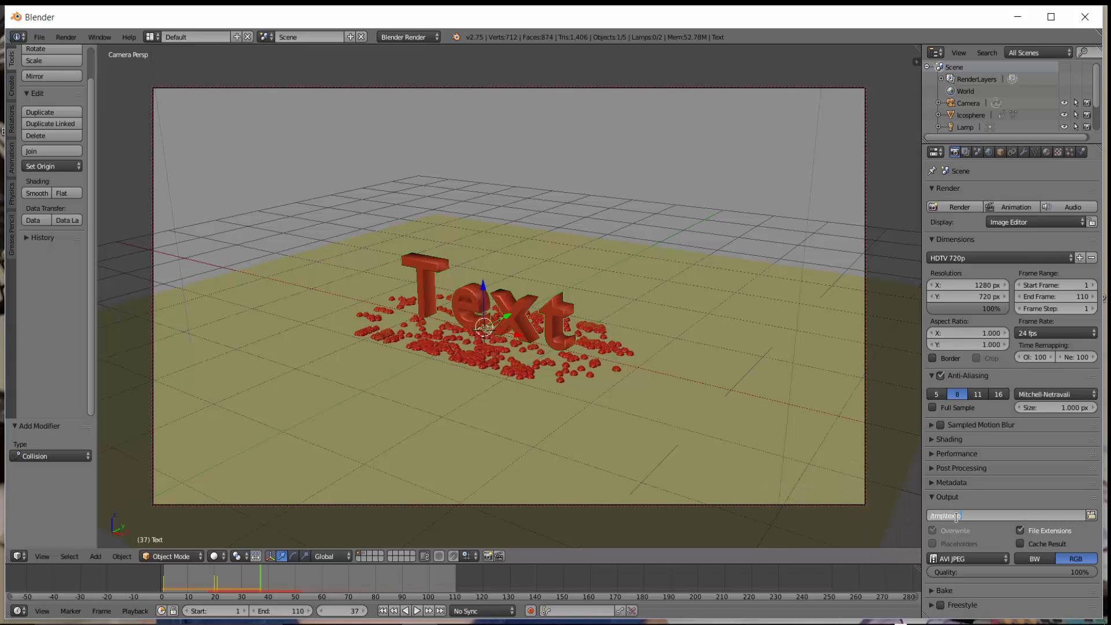
pyautogui.write('tol')
pyautogui.press('Return')
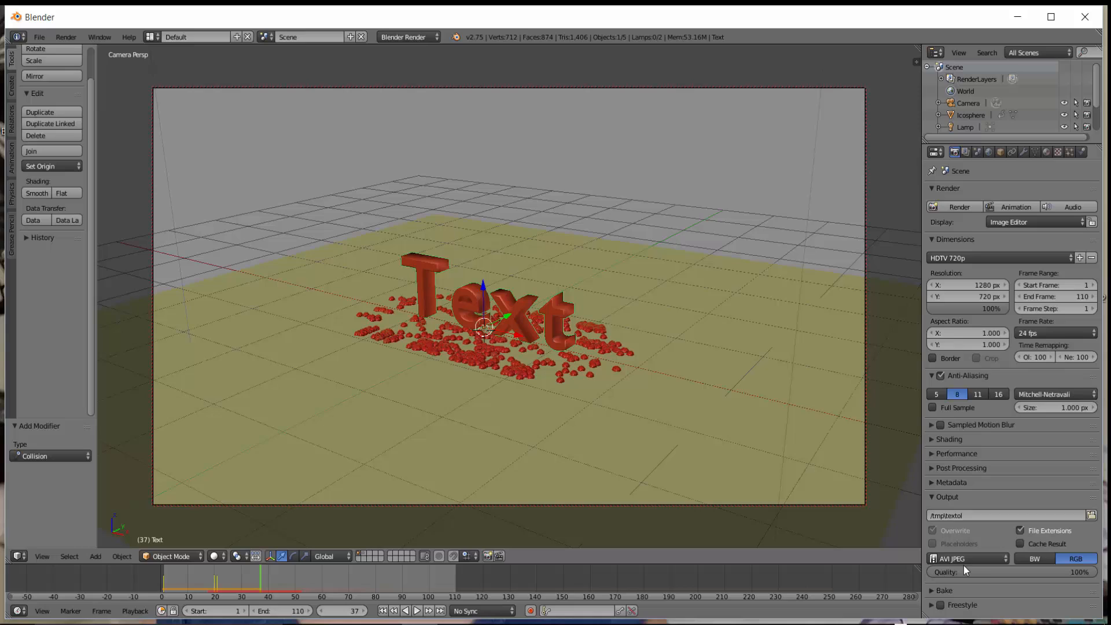
pyautogui.click(1006, 558)
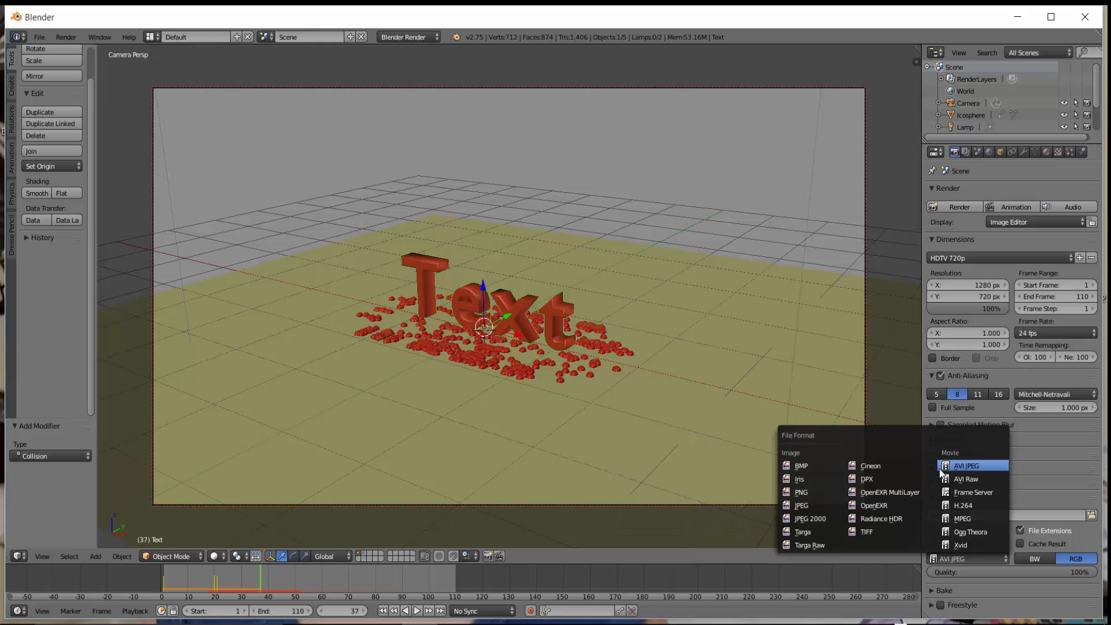
pyautogui.click(975, 466)
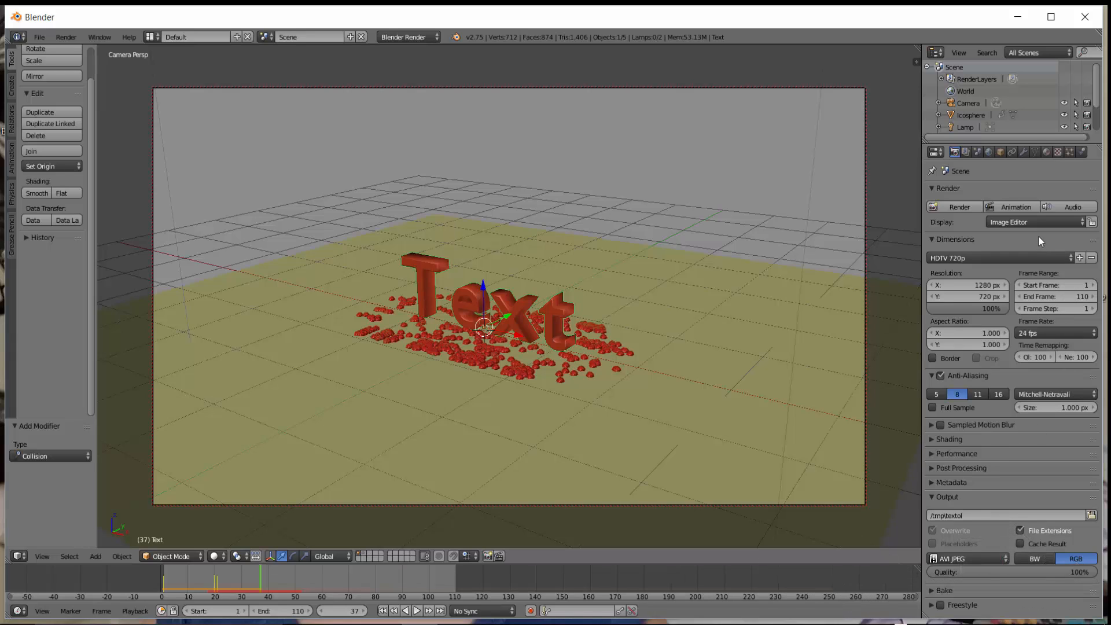
# - Render the full animation, play back the rendered video, and close the player
pyautogui.click(1009, 206)
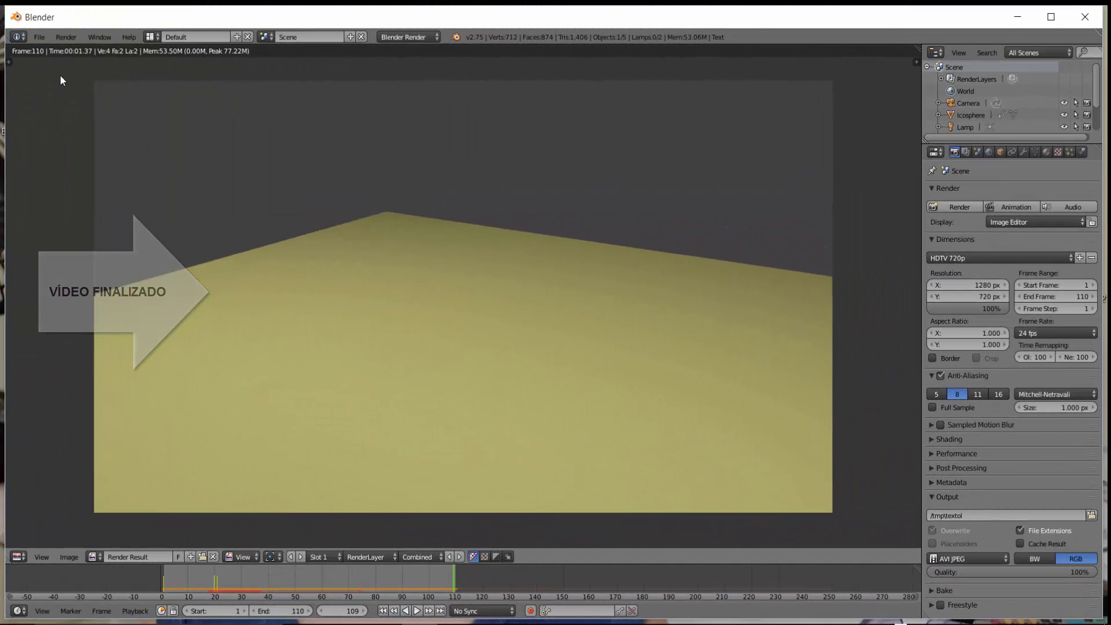
pyautogui.click(67, 36)
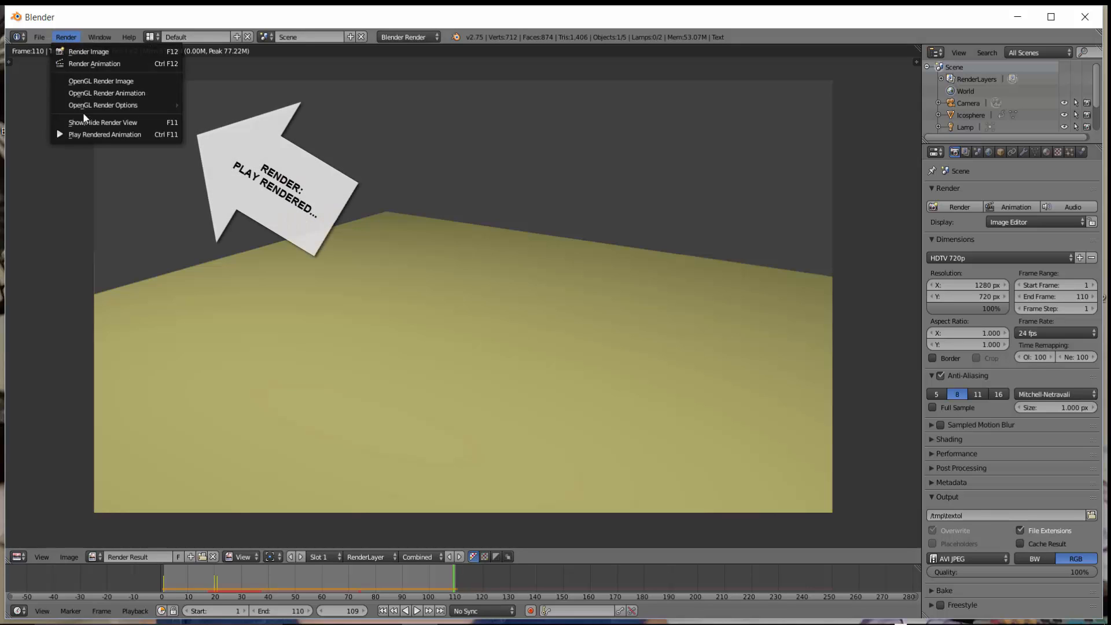
pyautogui.click(74, 134)
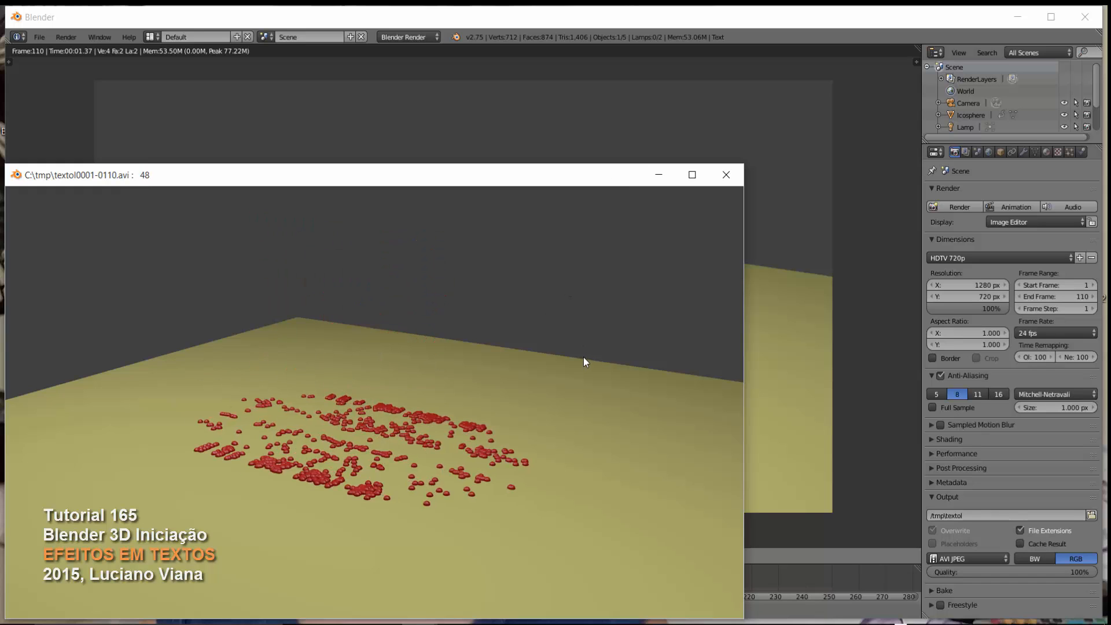
pyautogui.press('Escape')
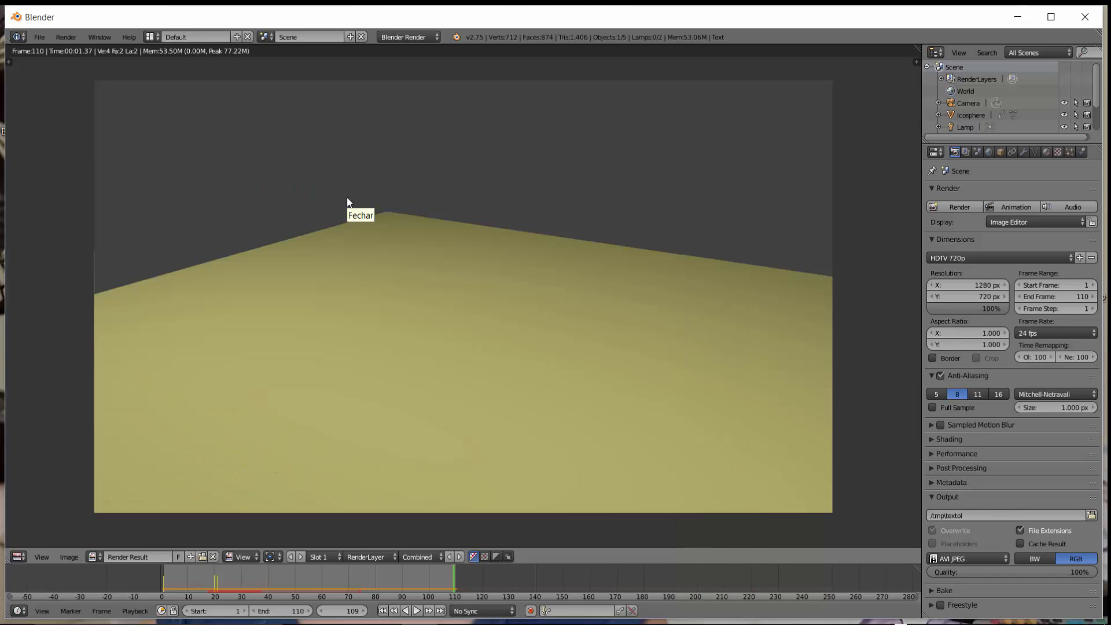